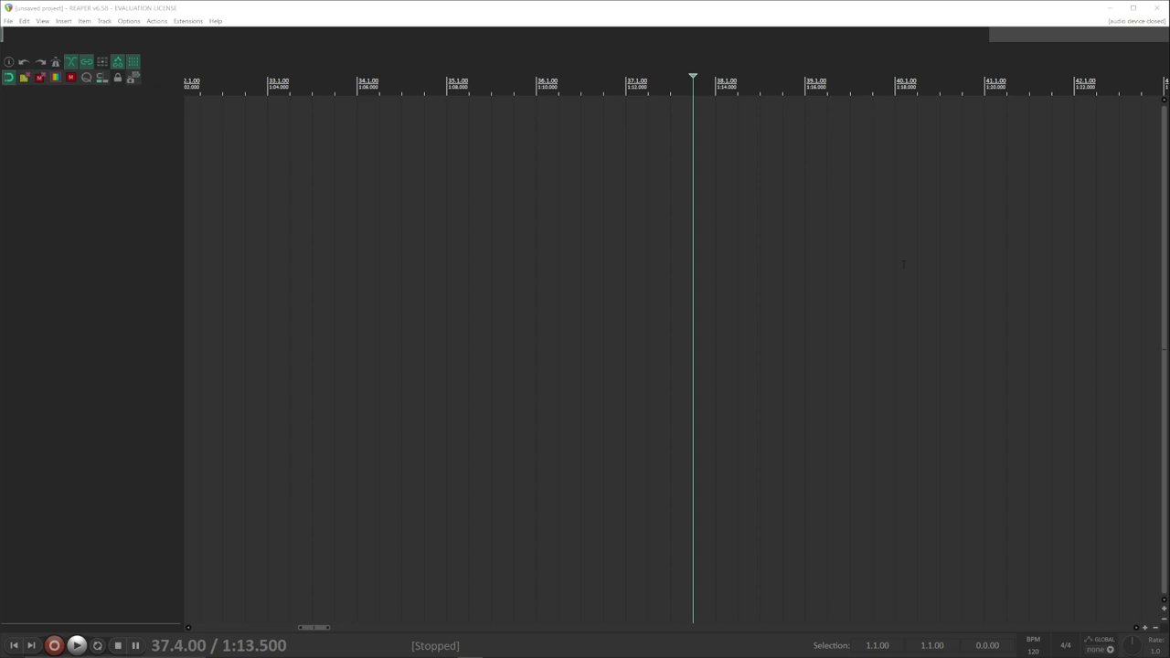
Step: Review the available extensions and search the action list for "nvk" scripts
click(188, 22)
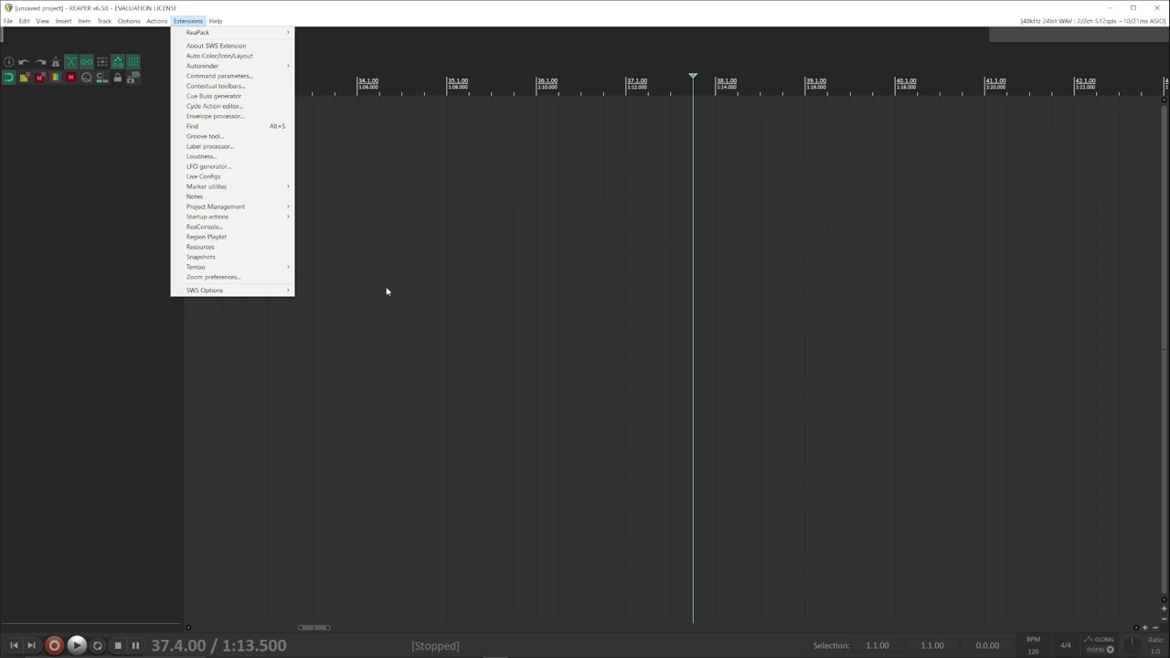
click(423, 281)
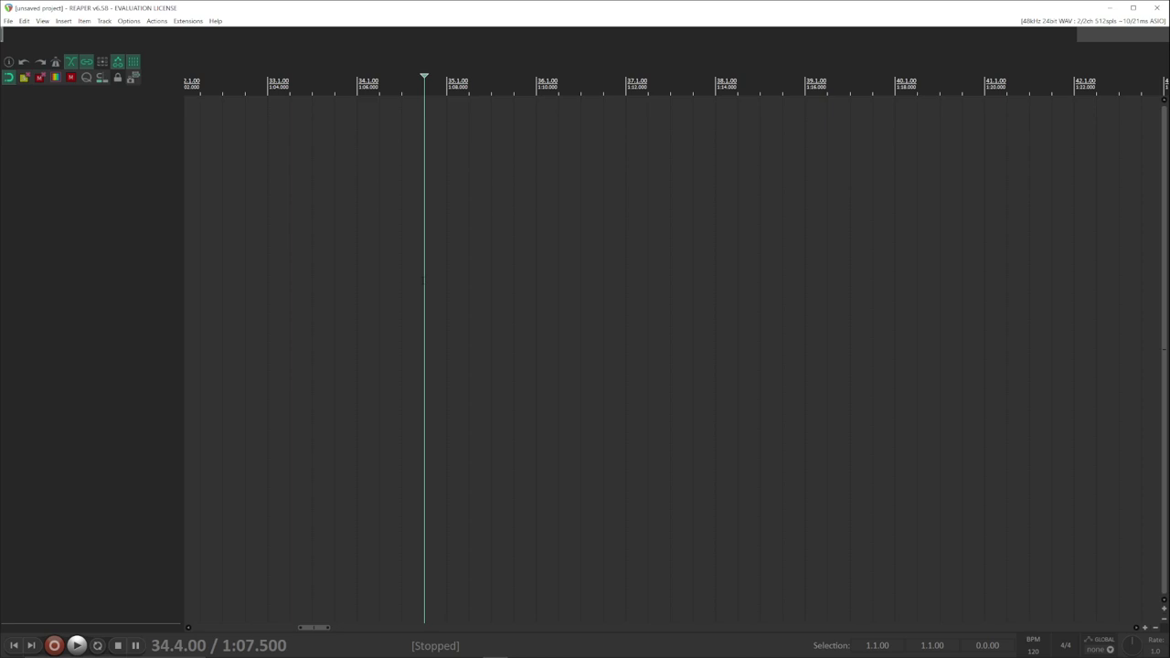
key(question)
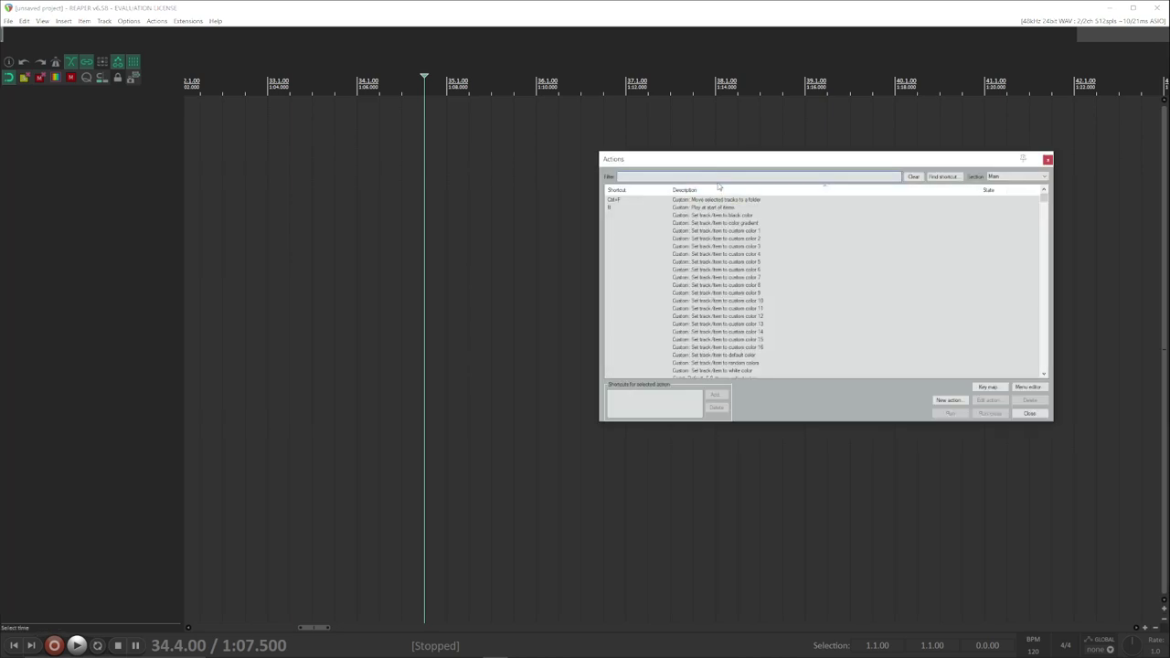
text(mvk)
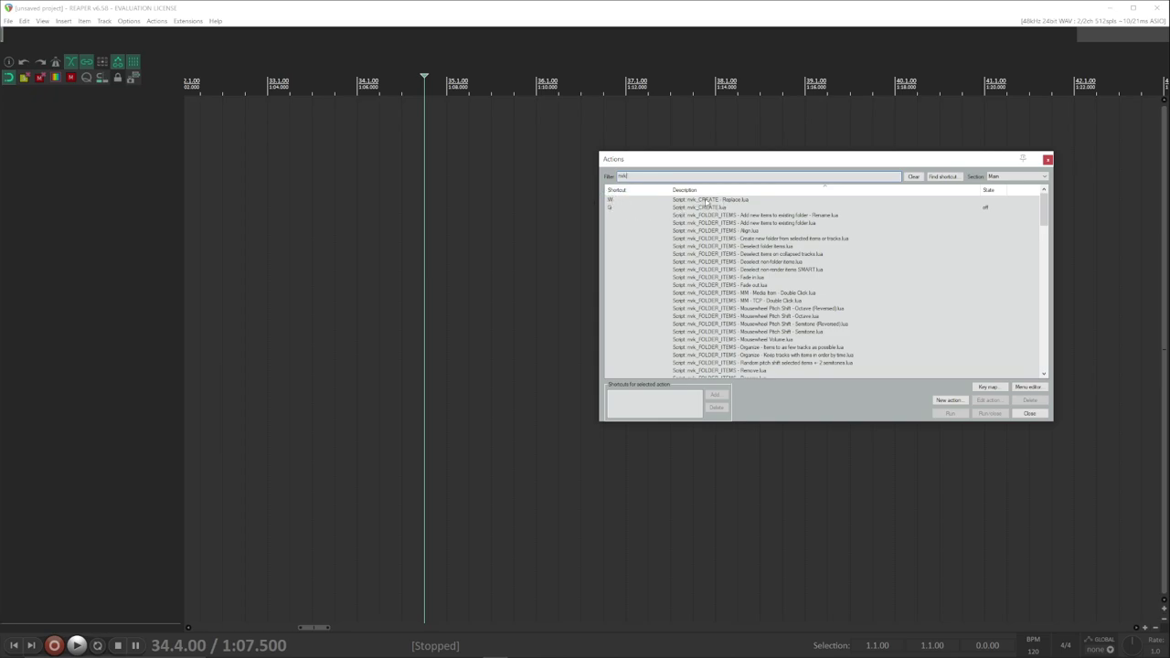
click(1048, 160)
Step: Move the edit cursor to 33.4.00 and open the nvk_CREATE media search
click(510, 247)
click(336, 244)
key(ctrl+space)
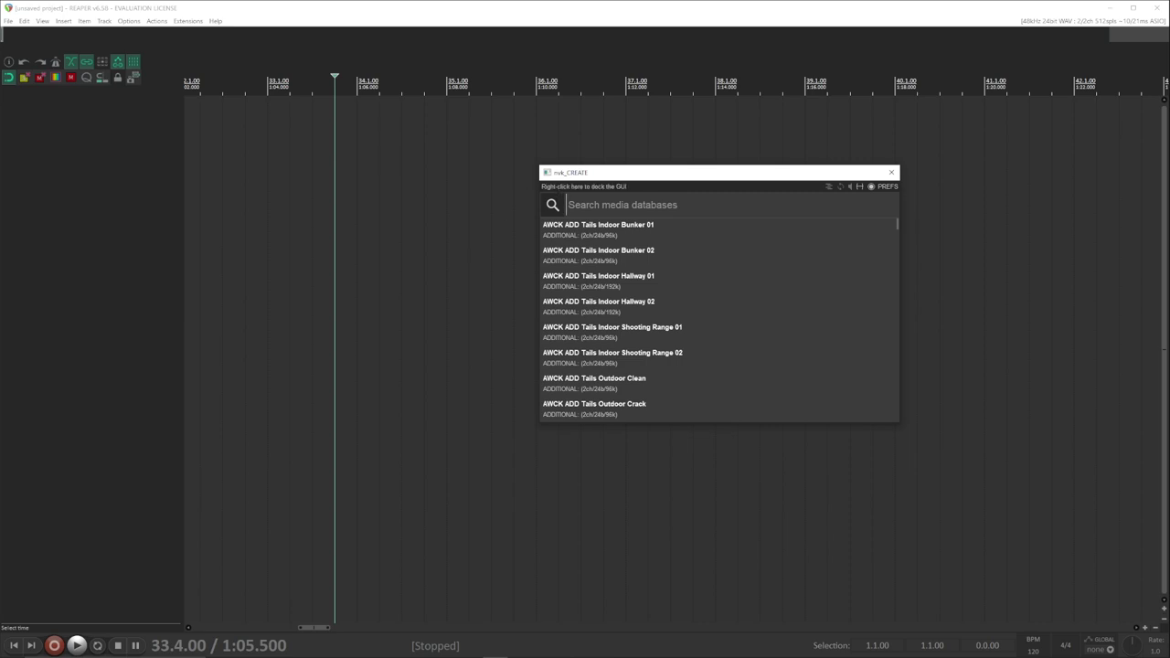
Step: Restrict the nvk_CREATE media search to the DRUMS database only
click(550, 207)
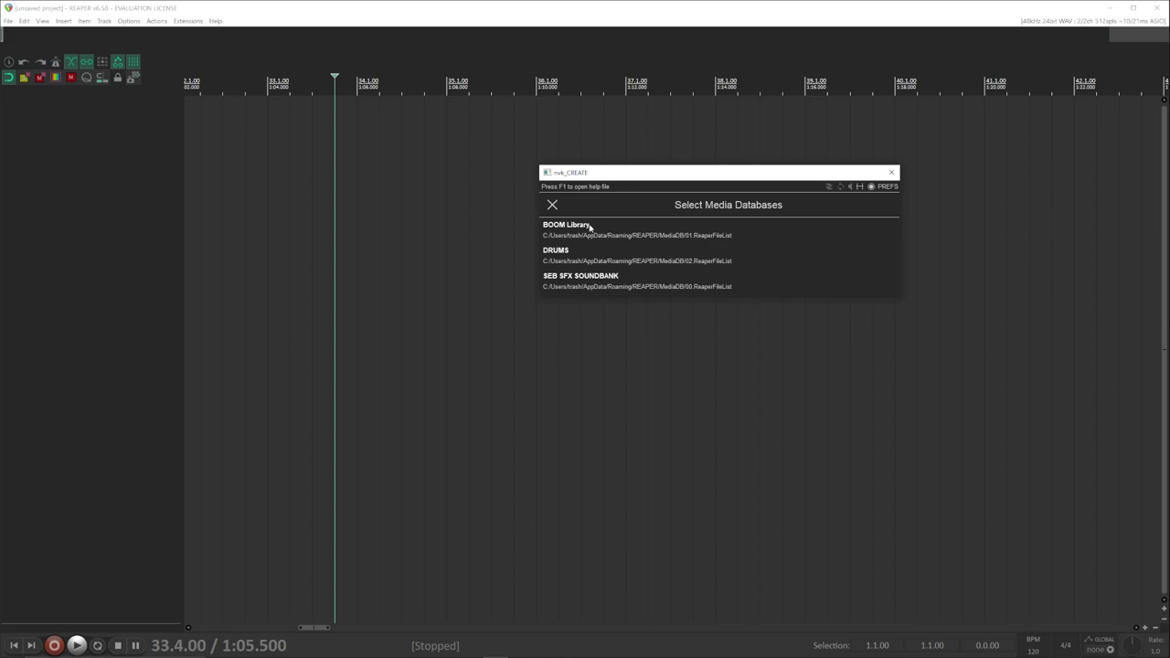
click(582, 283)
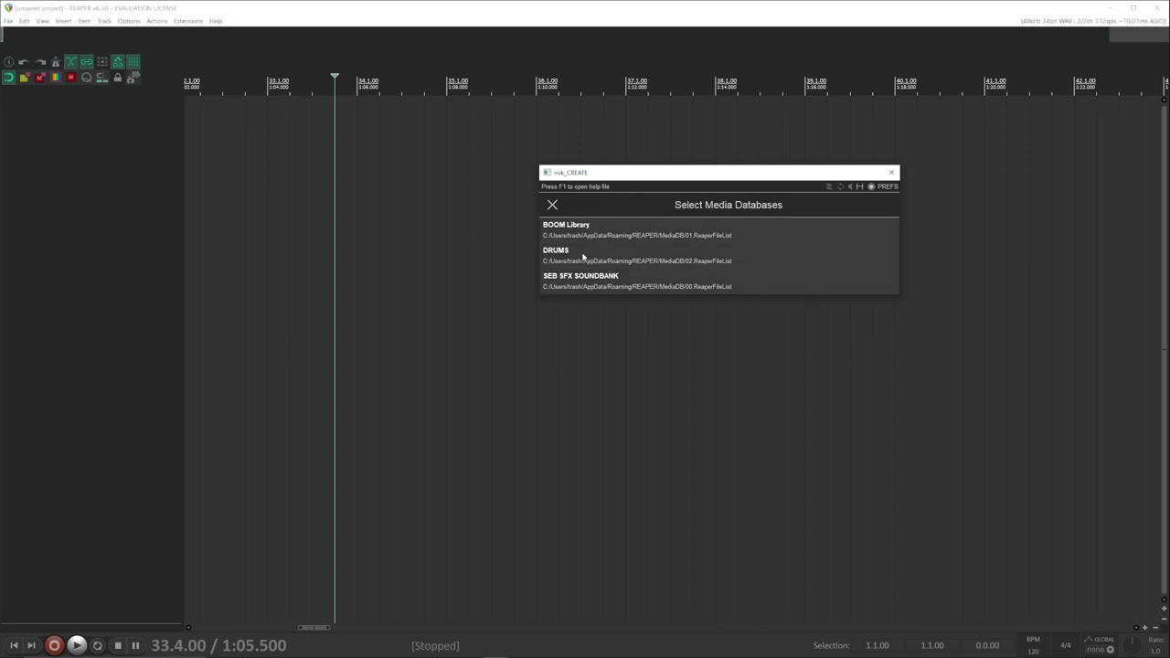
click(582, 257)
click(585, 232)
click(577, 279)
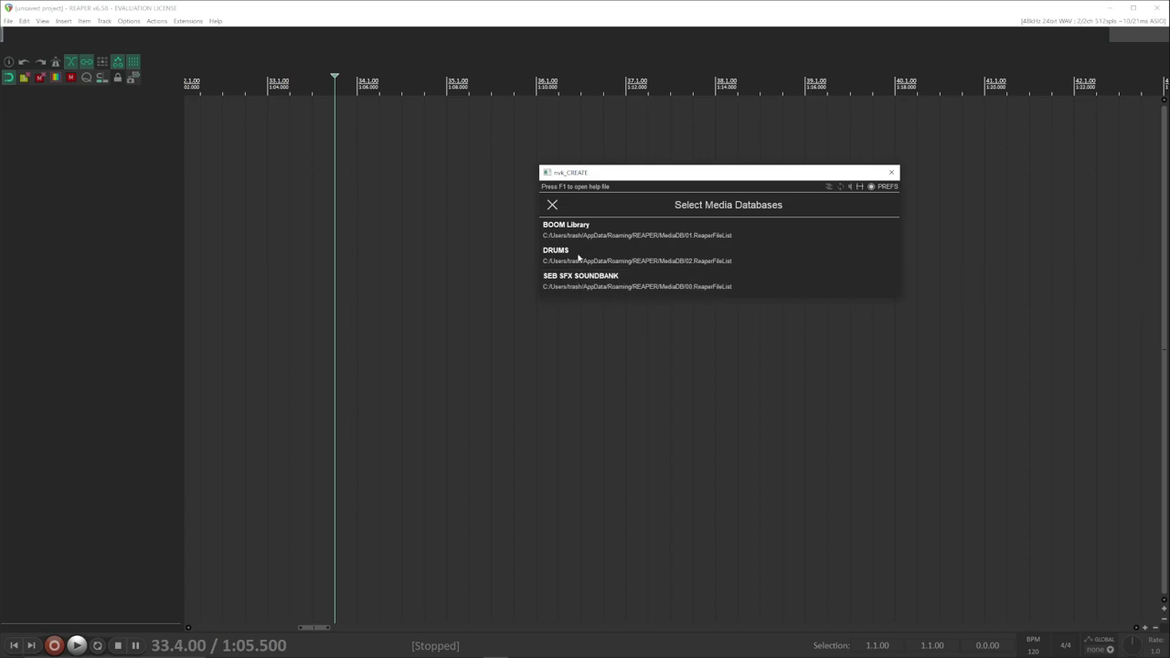
click(577, 255)
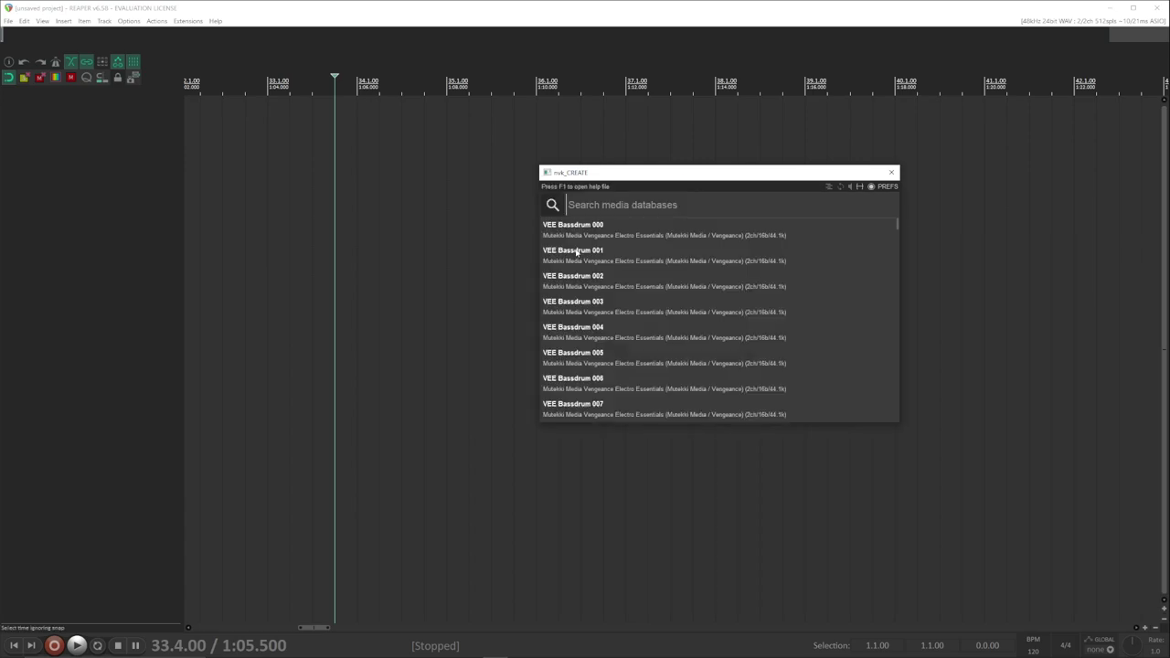
Step: Review the list of media databases and browse My Computer and Desktop in the Media Explorer
click(554, 207)
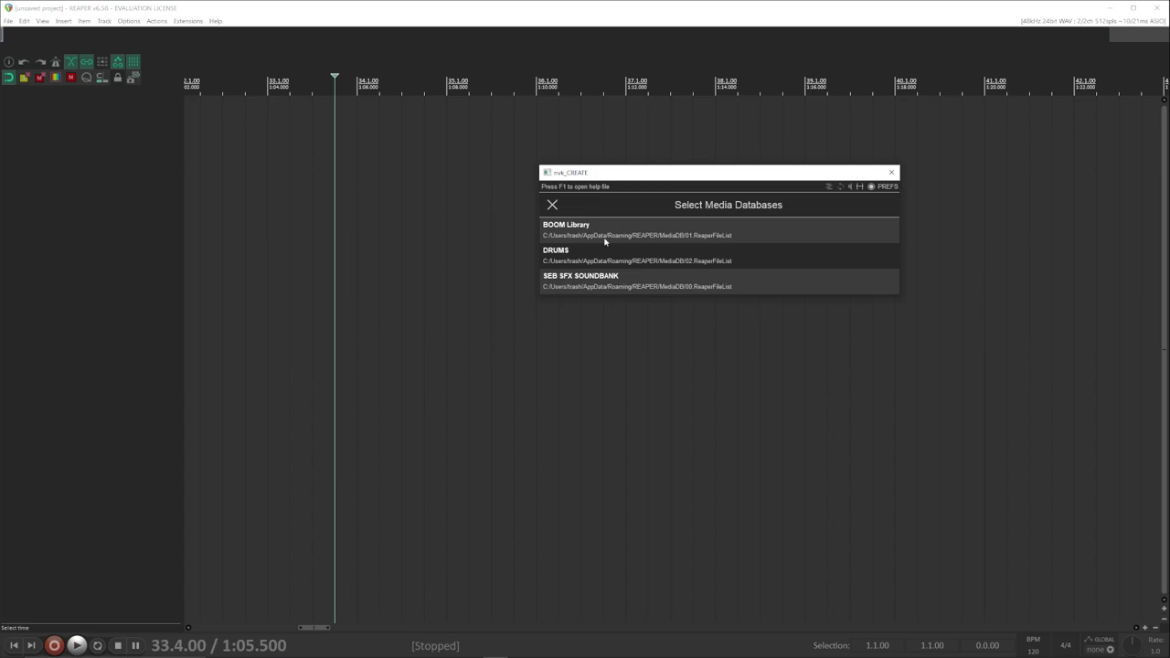
click(892, 173)
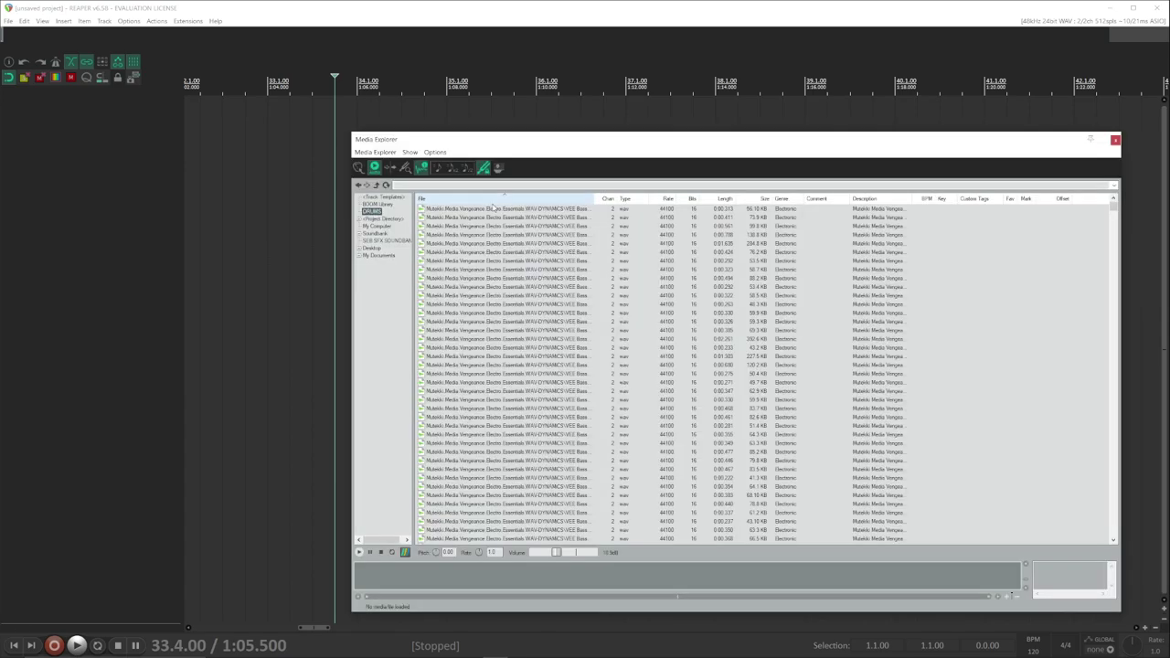
click(374, 226)
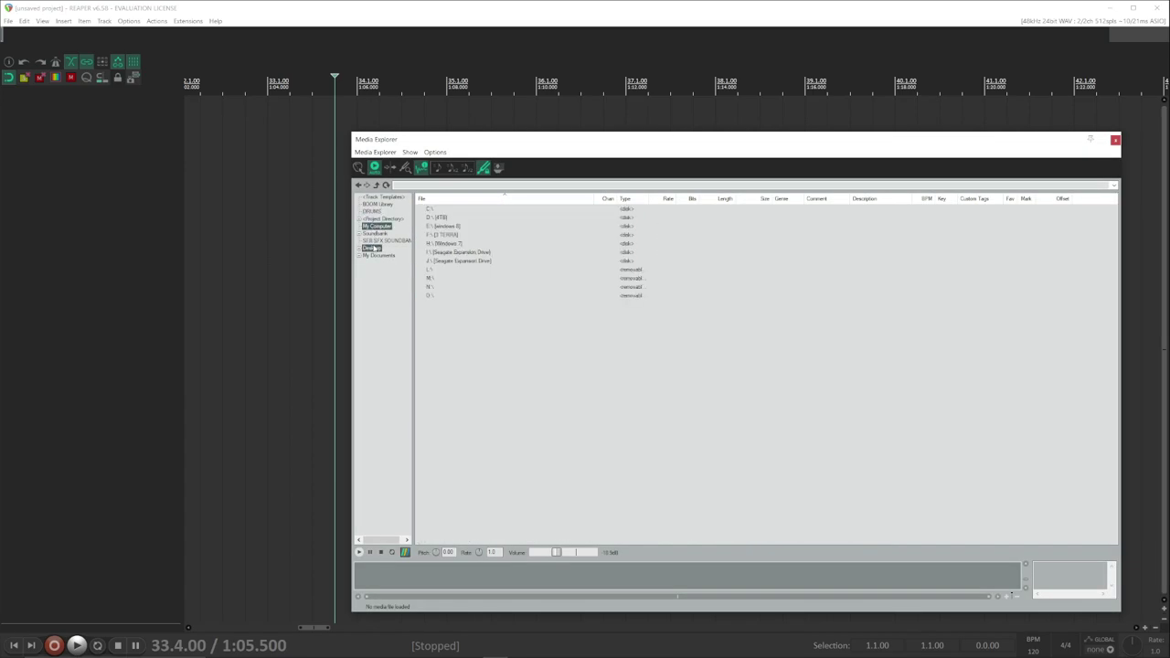
click(372, 248)
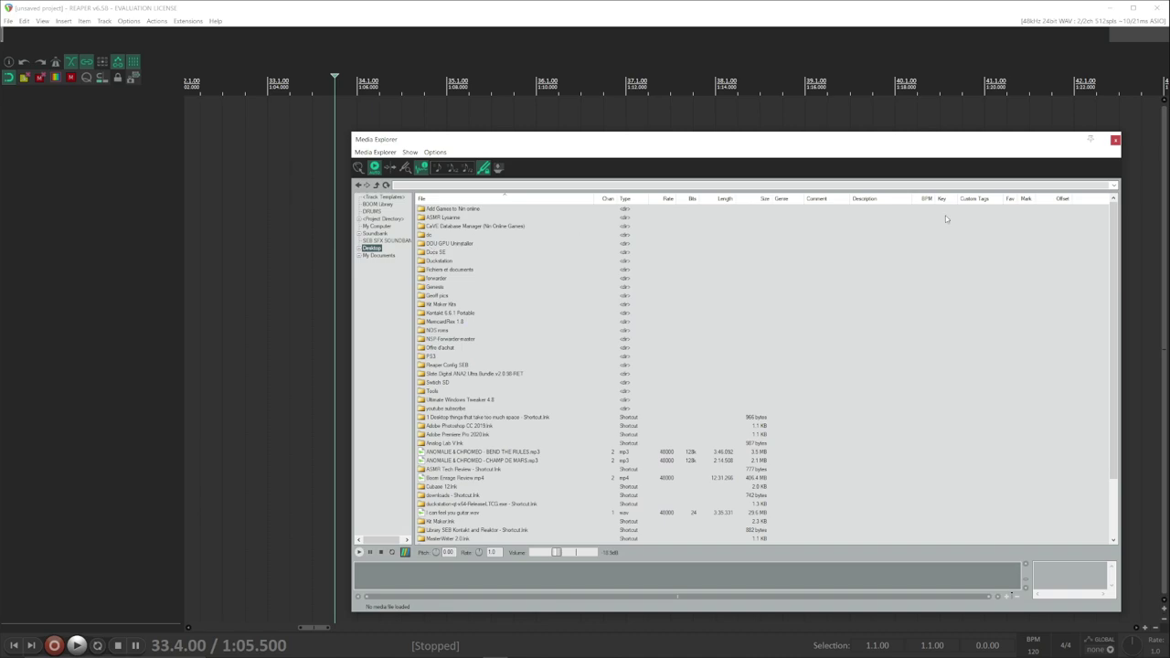
click(1115, 140)
Step: Search the media databases in nvk_CREATE for "acid" and audition the MAFDS PROJECTILE ACID CAST and IMPACT sounds
key(c)
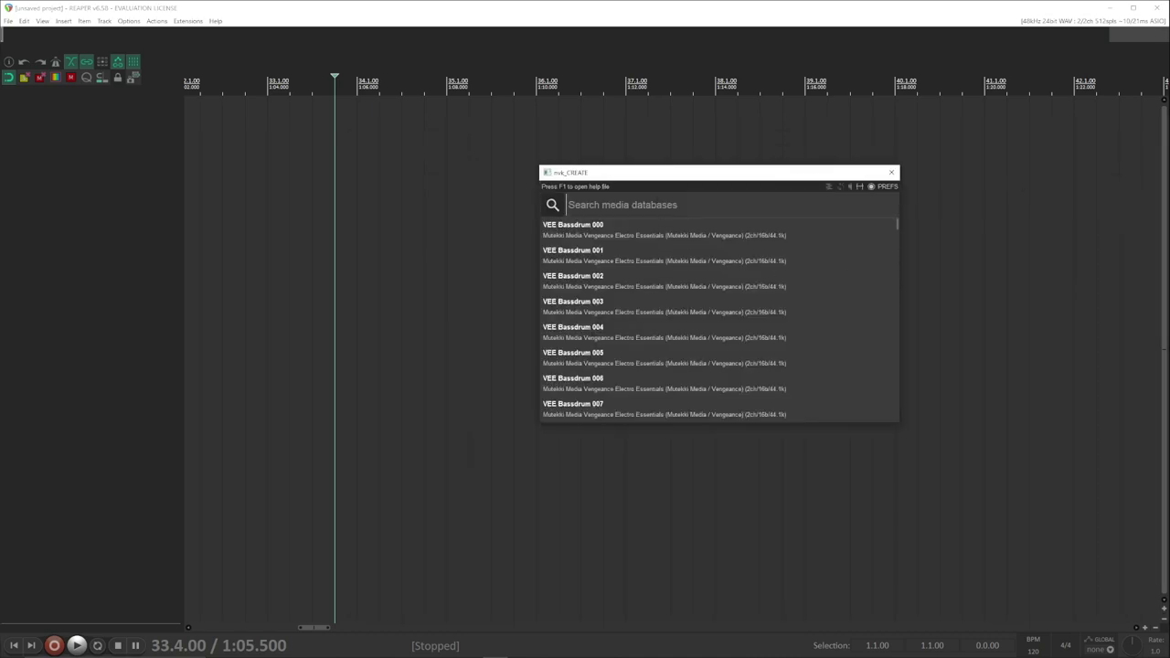
text(acid)
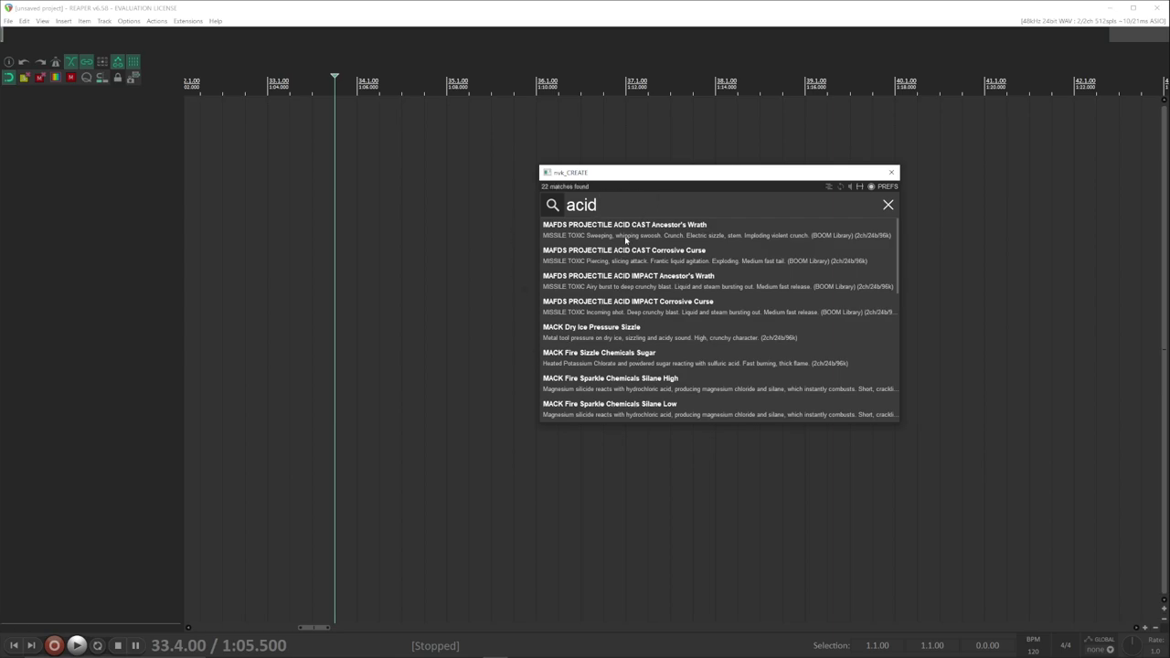
key(Down)
key(Down)
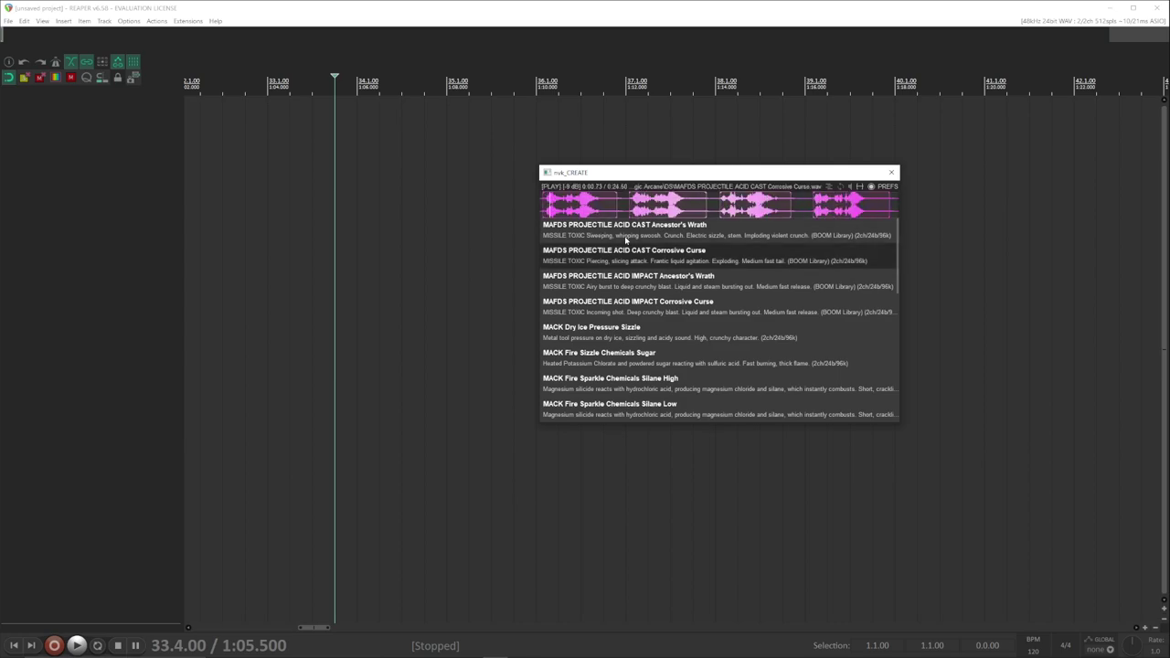
key(Down)
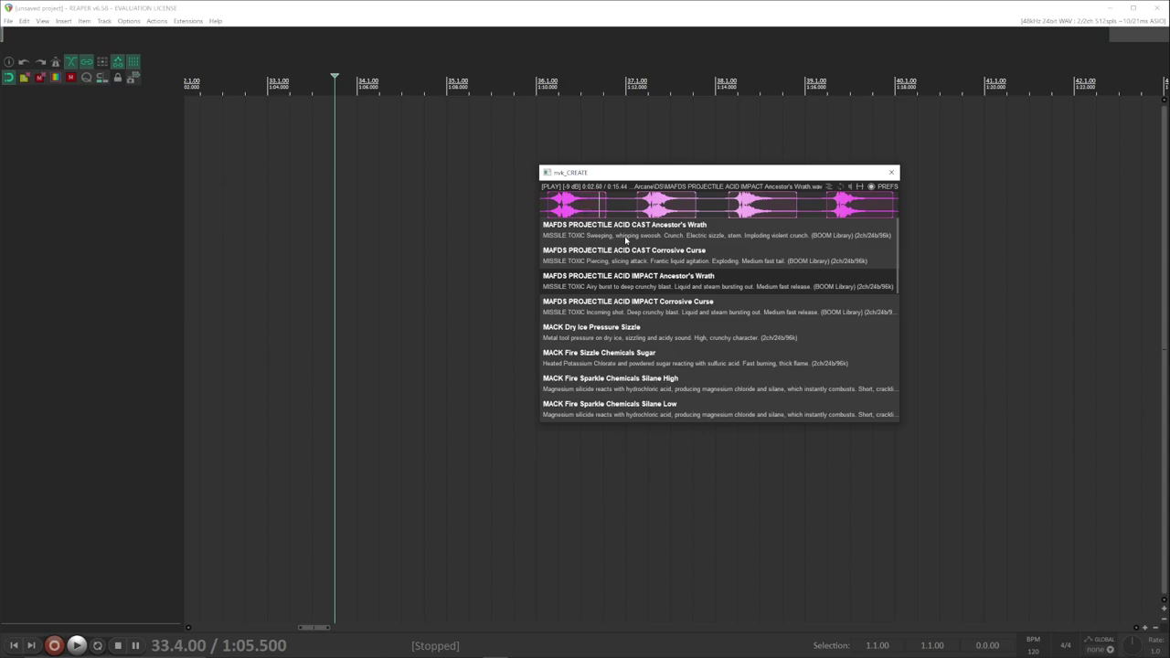
key(space)
key(Down)
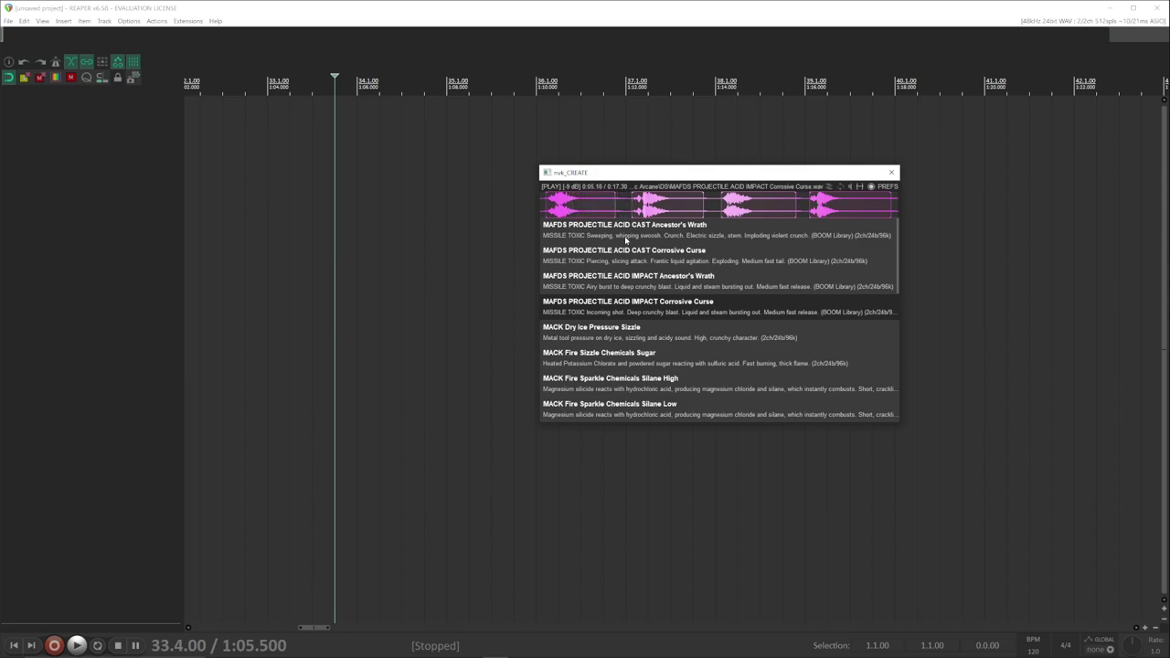
key(Up)
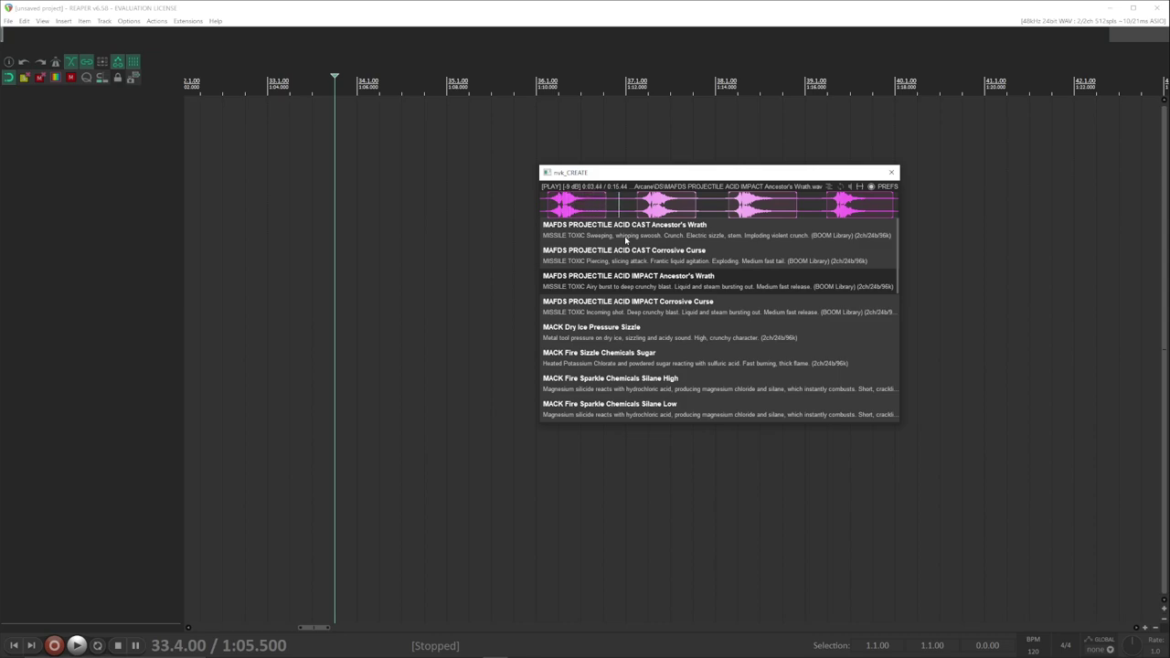
key(Up)
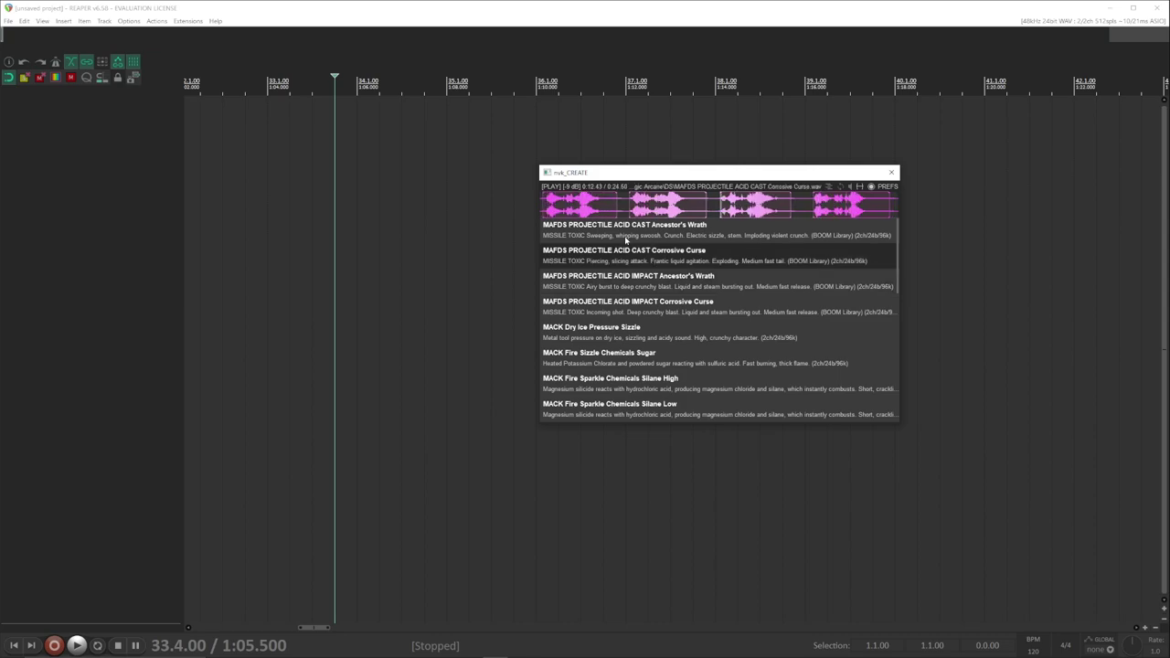
key(Down)
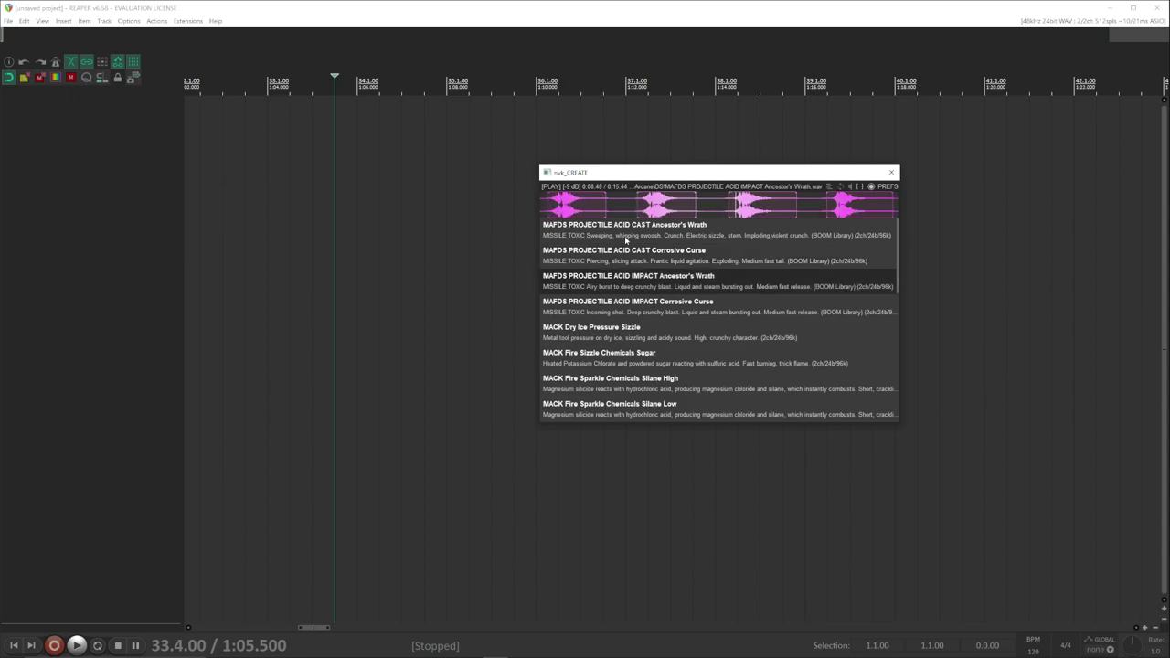
Step: Audition the variations within MAFDS PROJECTILE ACID IMPACT Corrosive Curse and return to the search field
key(Down)
key(Right)
key(Right)
key(Right)
key(Left)
key(Tab)
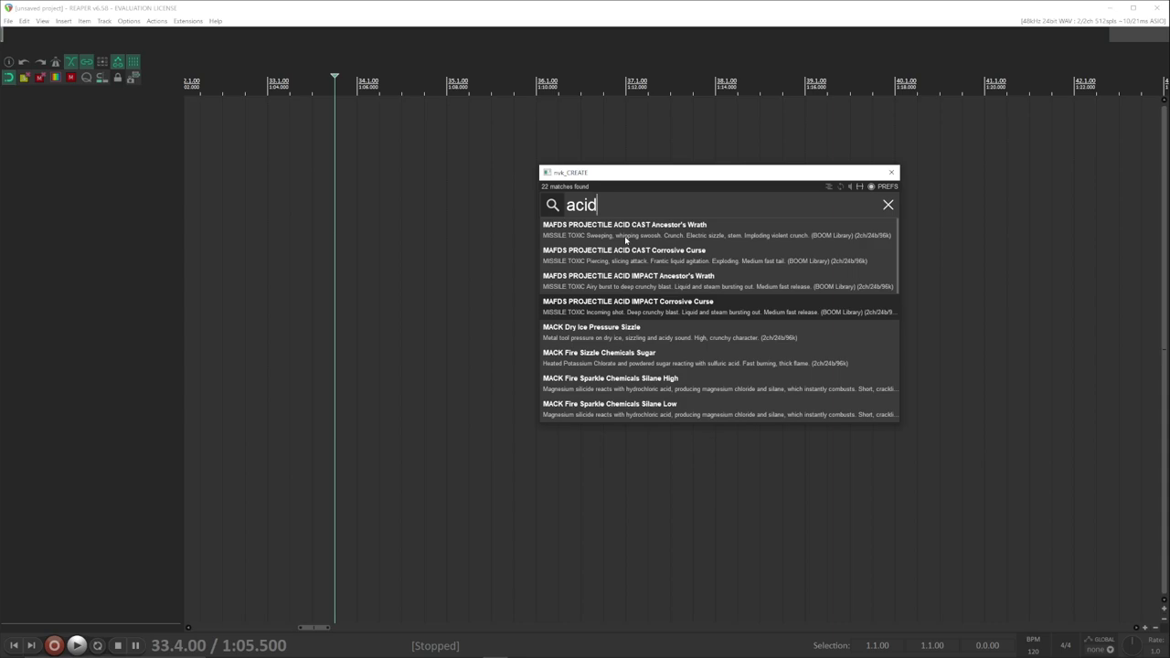
Step: Insert MAFDS PROJECTILE ACID IMPACT Ancestor's Wrath and ACID IMPACT Corrosive Curse on separate new tracks at the edit cursor
key(Up)
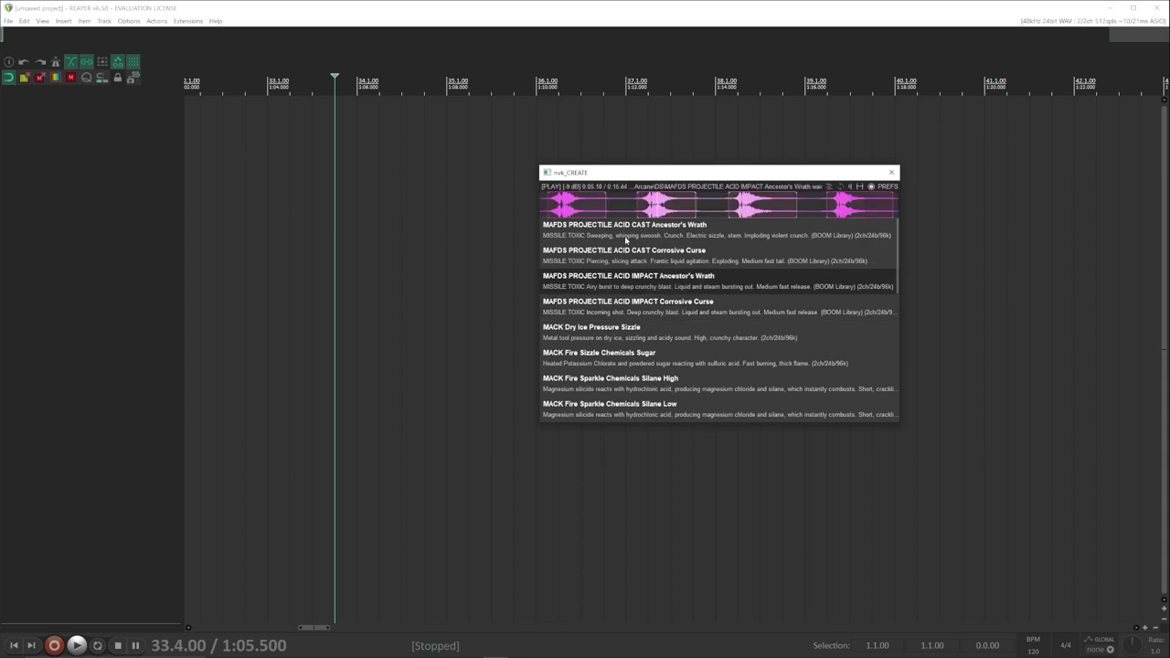
key(Return)
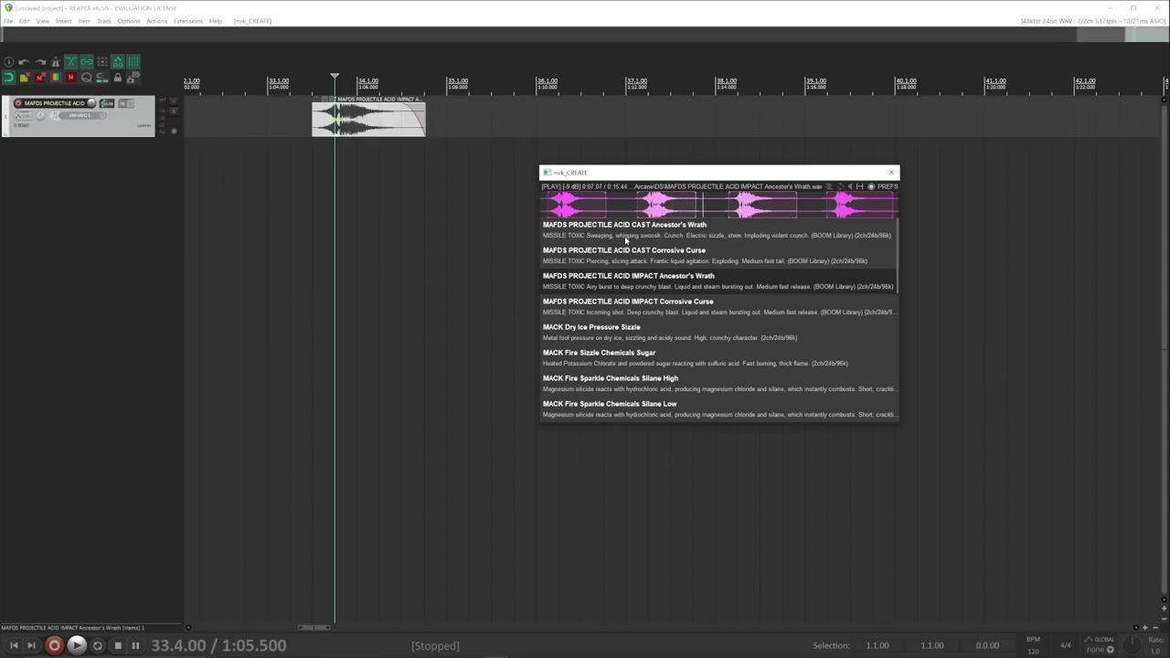
key(Down)
key(Down)
key(Up)
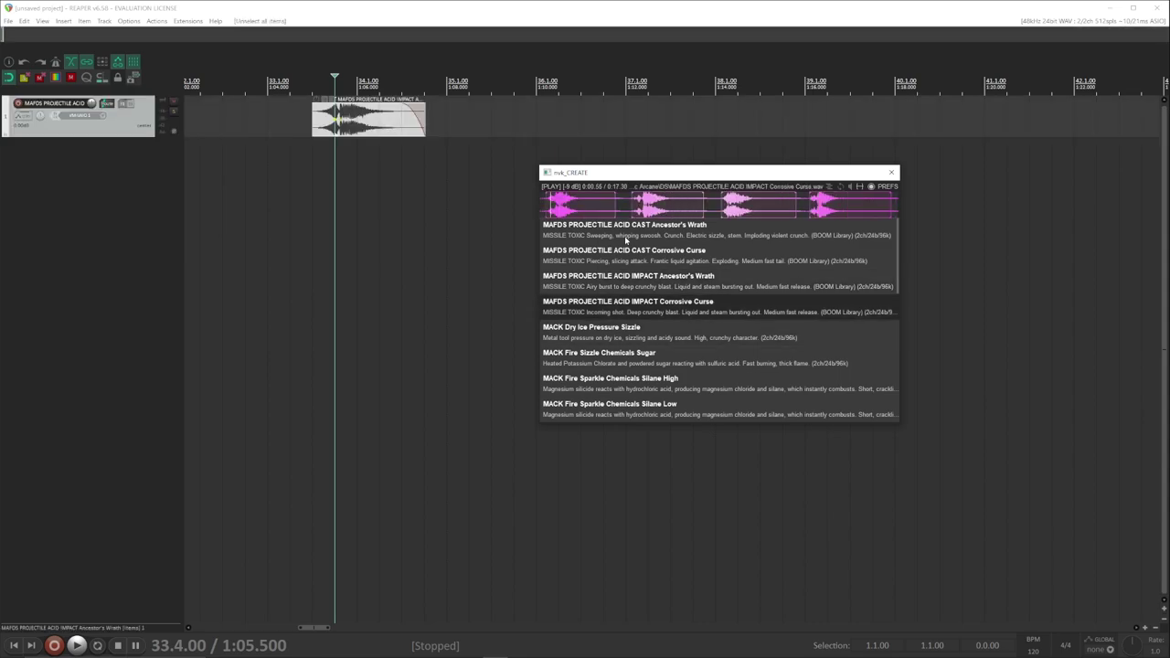
key(Return)
Step: Add MADS Acid Arrow 01 Cast and MADS Acid Arrow 01 Hit on separate new tracks and close nvk_CREATE
key(Down)
key(Down)
key(Down)
key(Down)
key(Down)
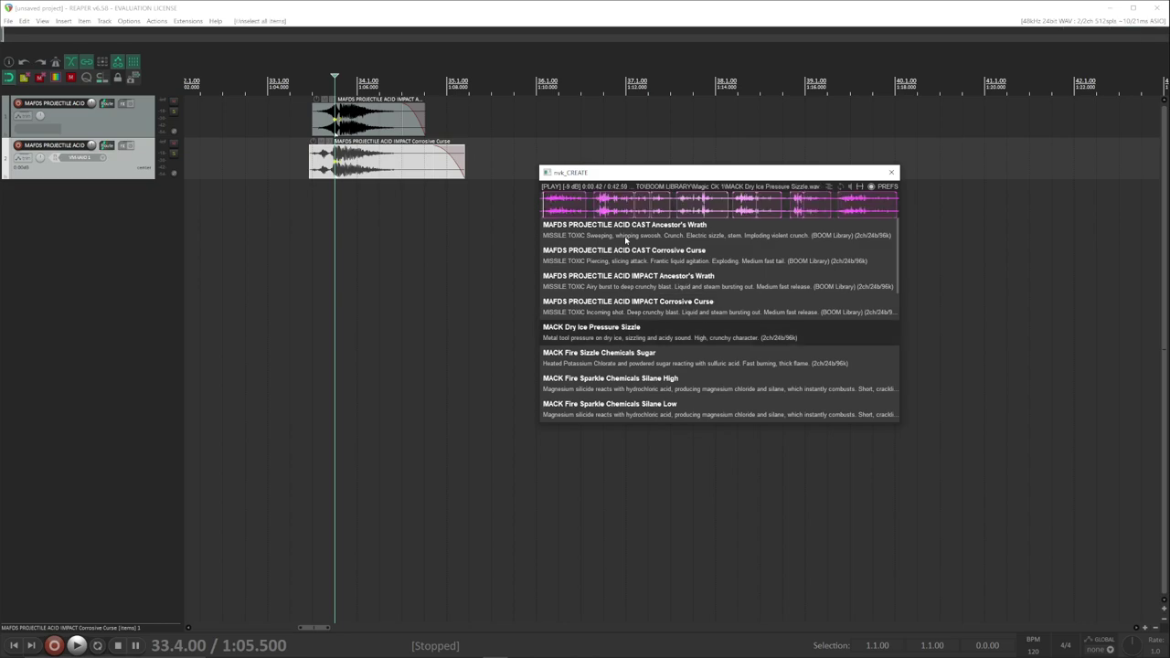
key(Down)
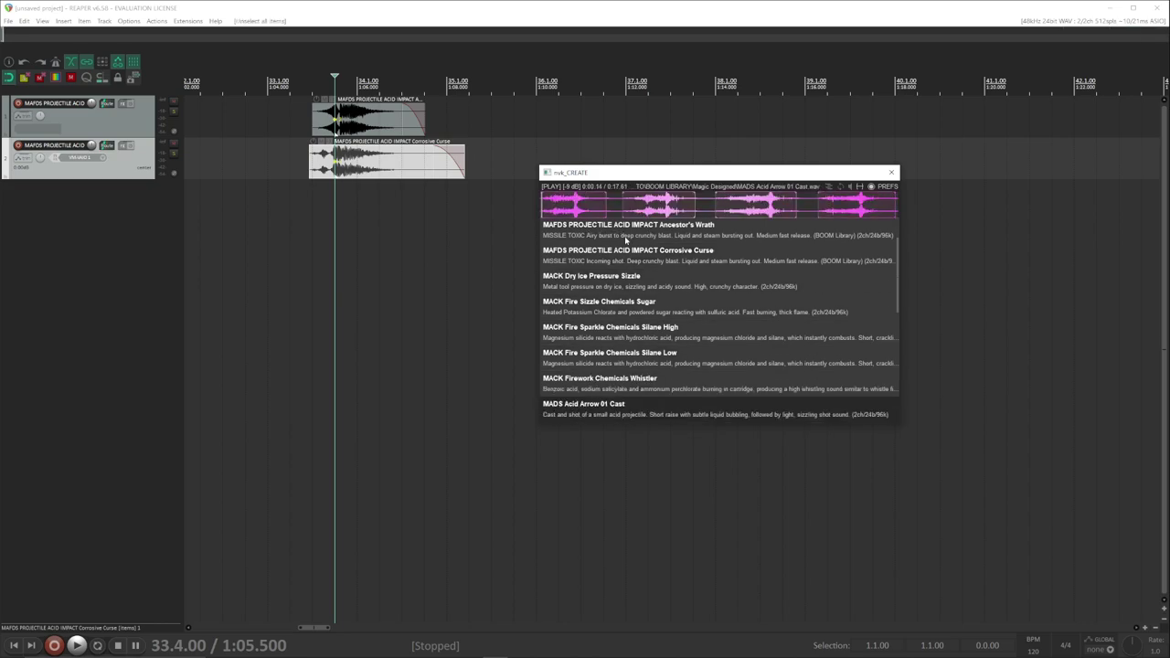
key(Return)
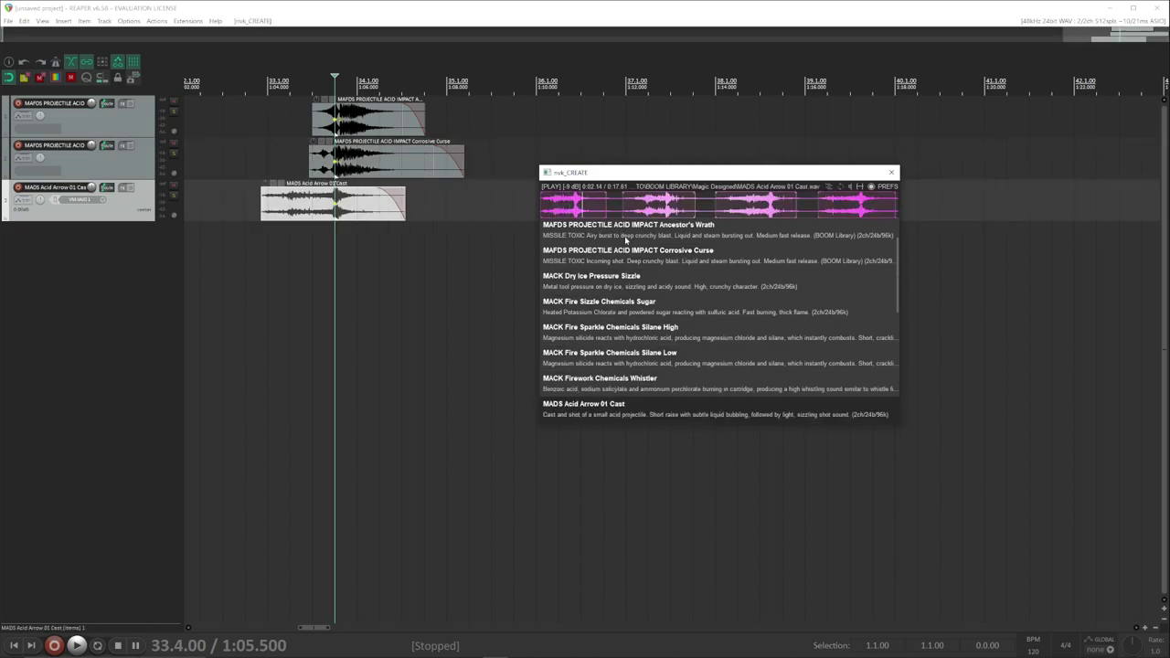
key(Down)
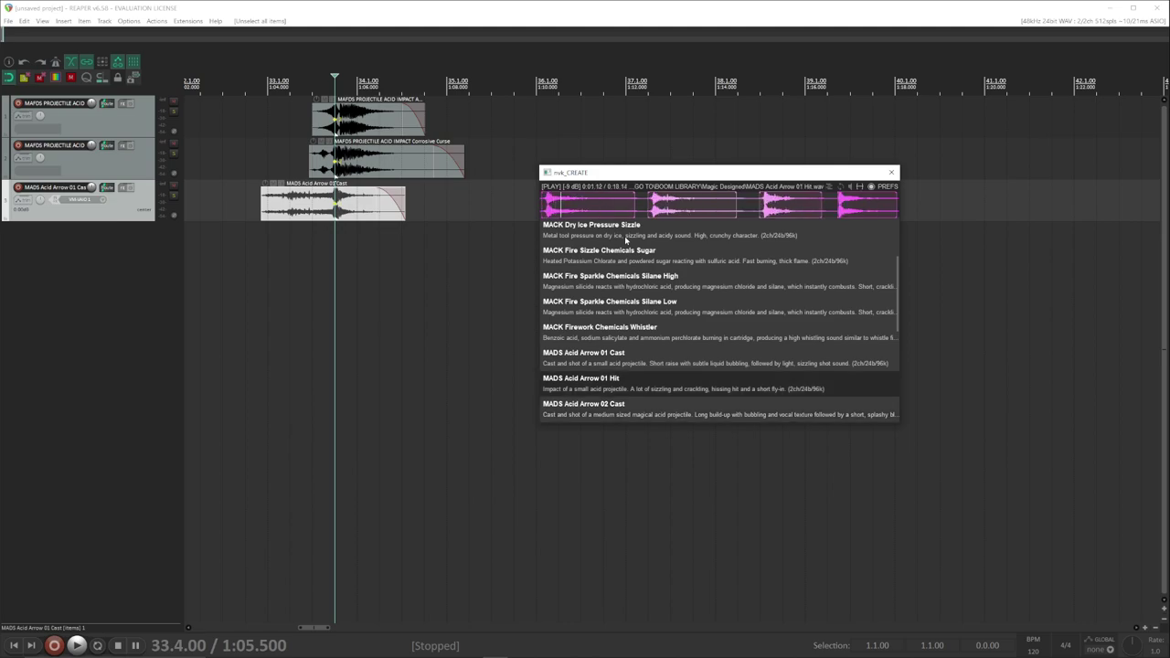
key(Return)
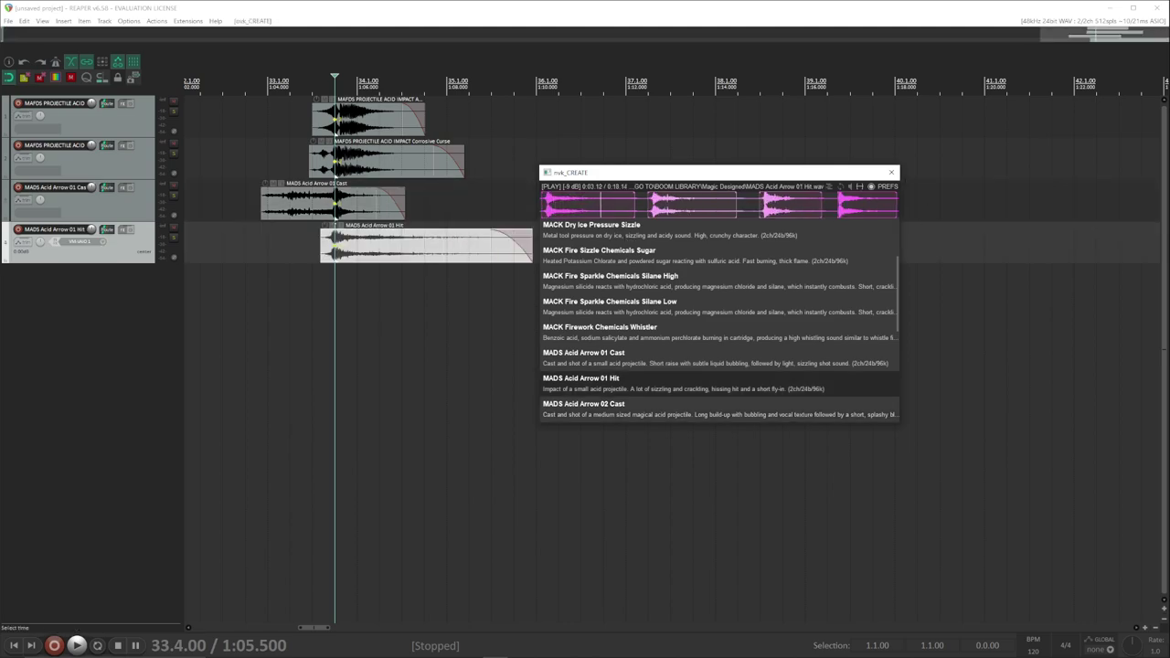
click(891, 172)
Step: Inspect the alignment of the four layered sounds and play them back from 33.1.00
scroll(297, 267, up, 5)
scroll(297, 268, down, 5)
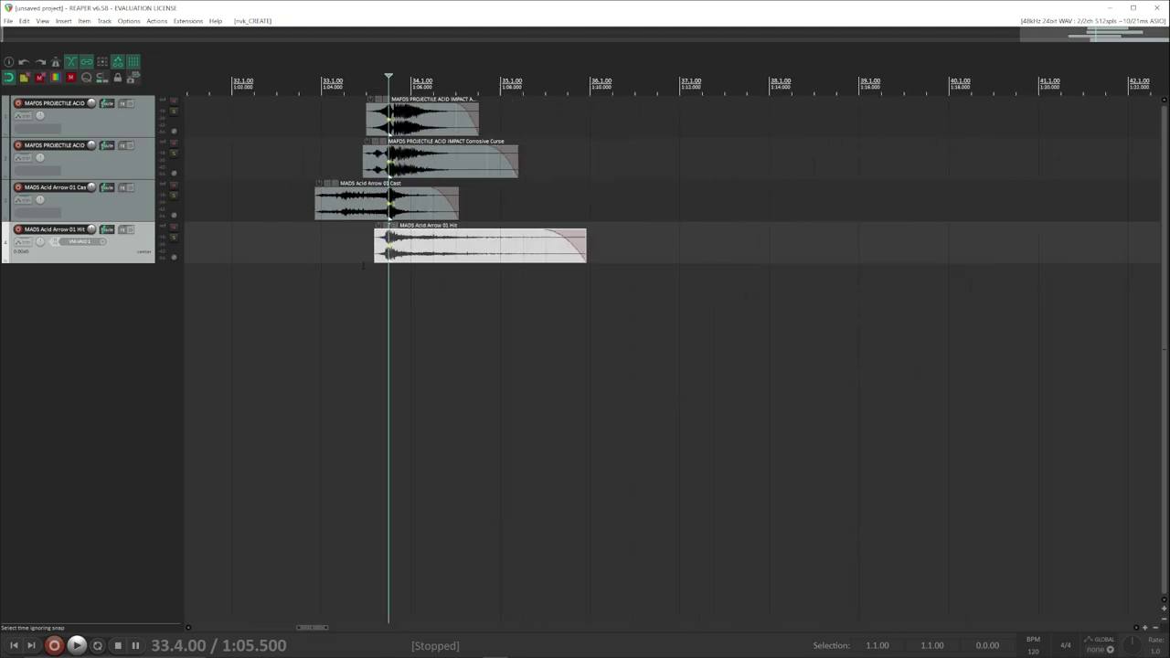
scroll(380, 211, up, 2)
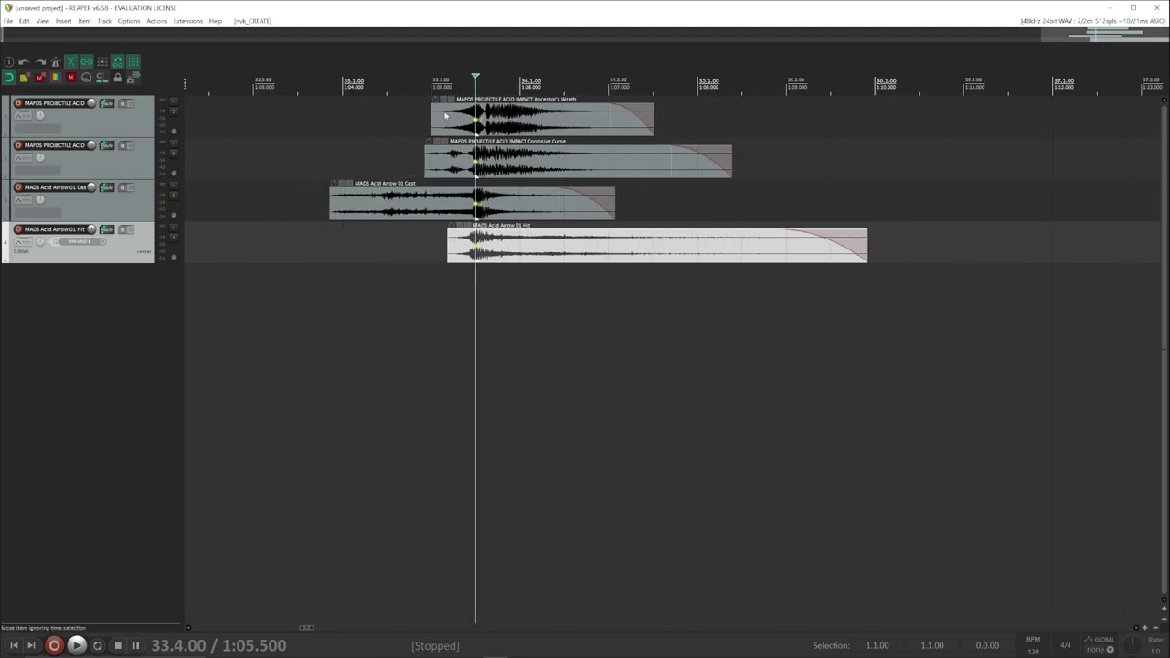
scroll(447, 292, up, 3)
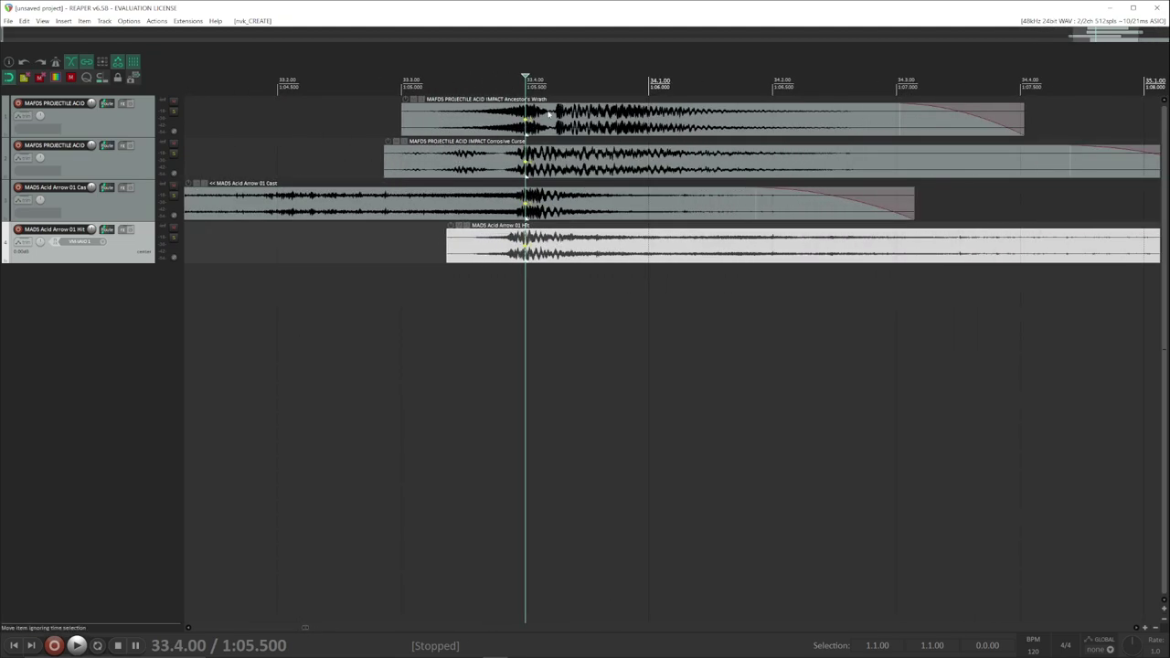
scroll(528, 155, down, 4)
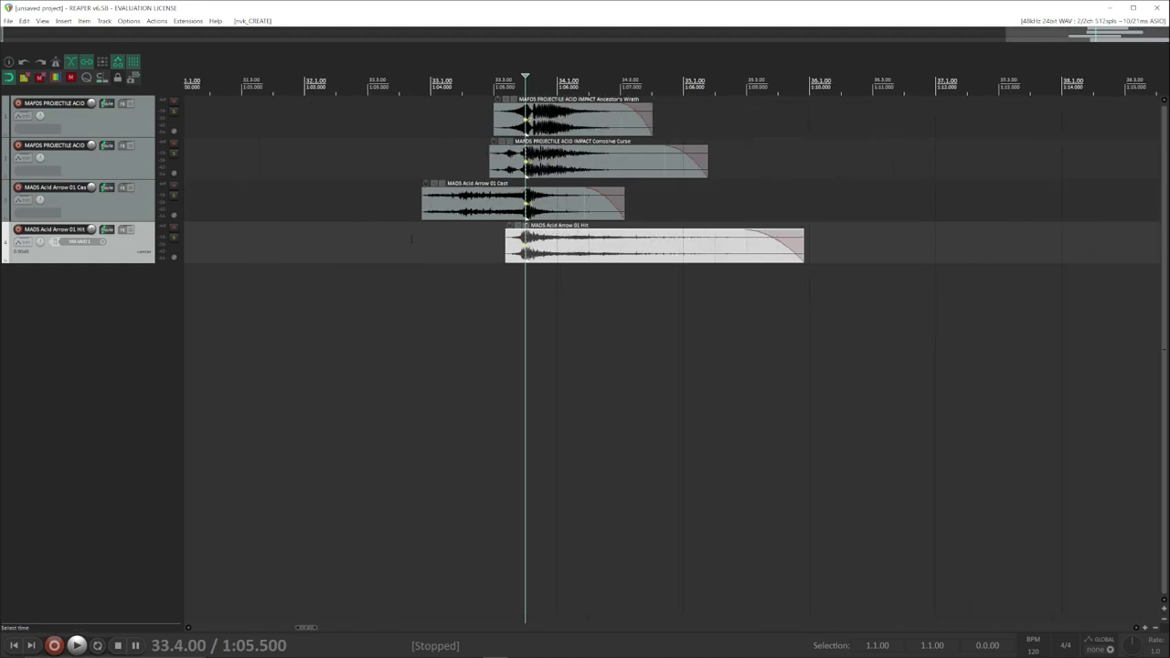
click(410, 238)
key(space)
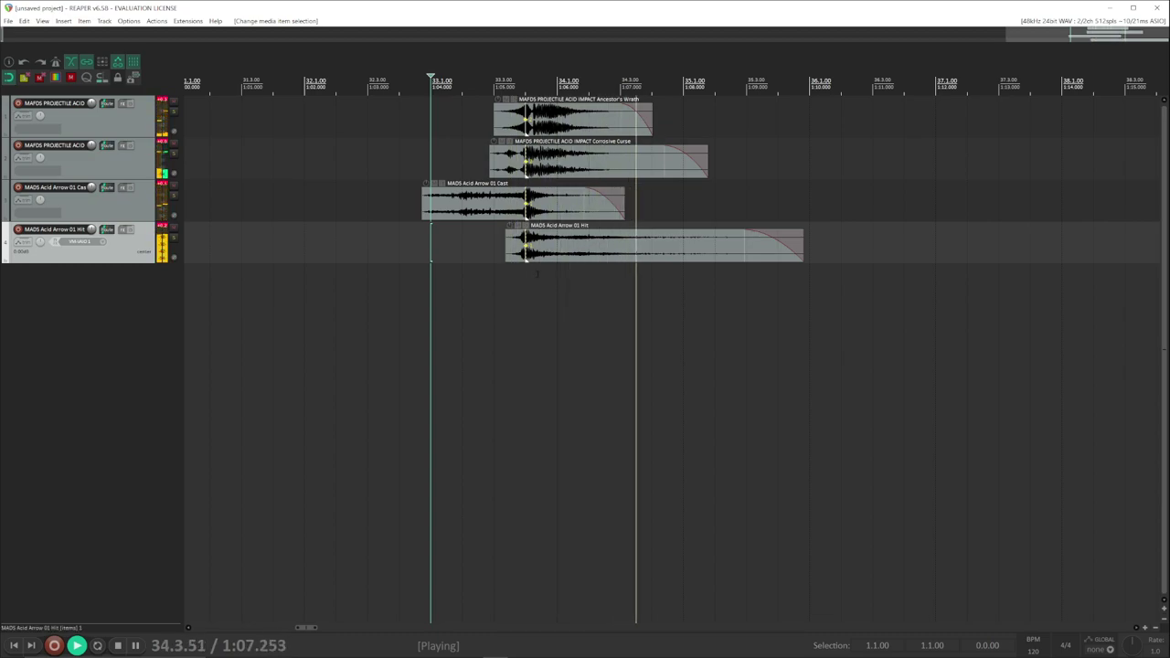
Step: Play back the MADS Acid Arrow 01 Hit item soloed and stop playback
key(space)
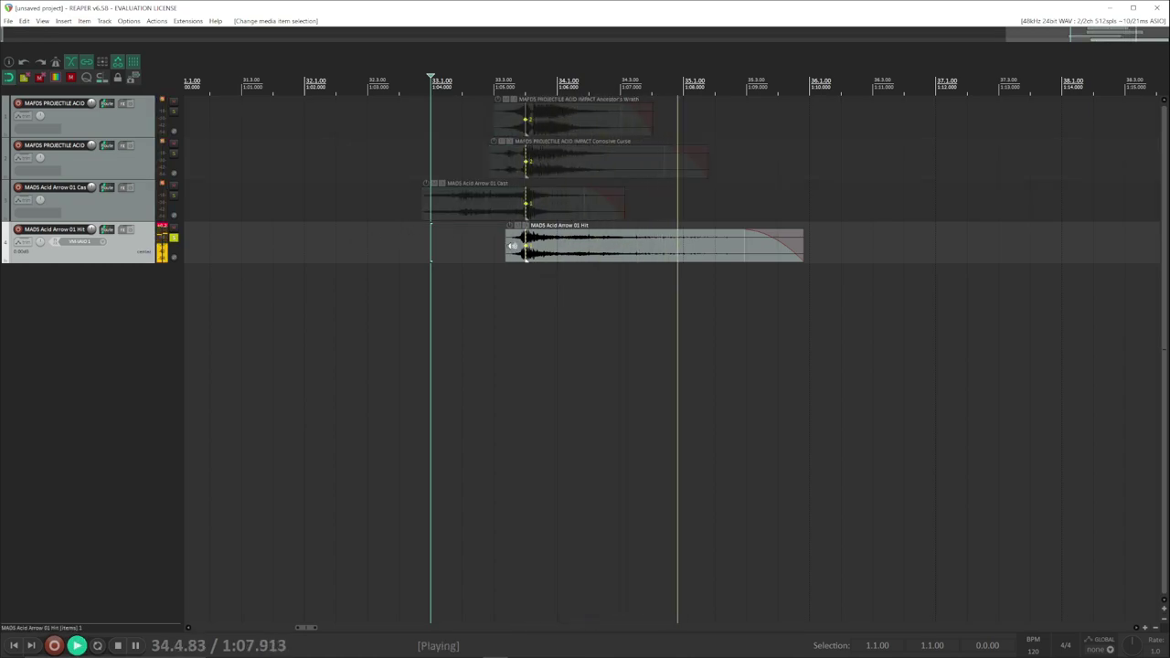
key(space)
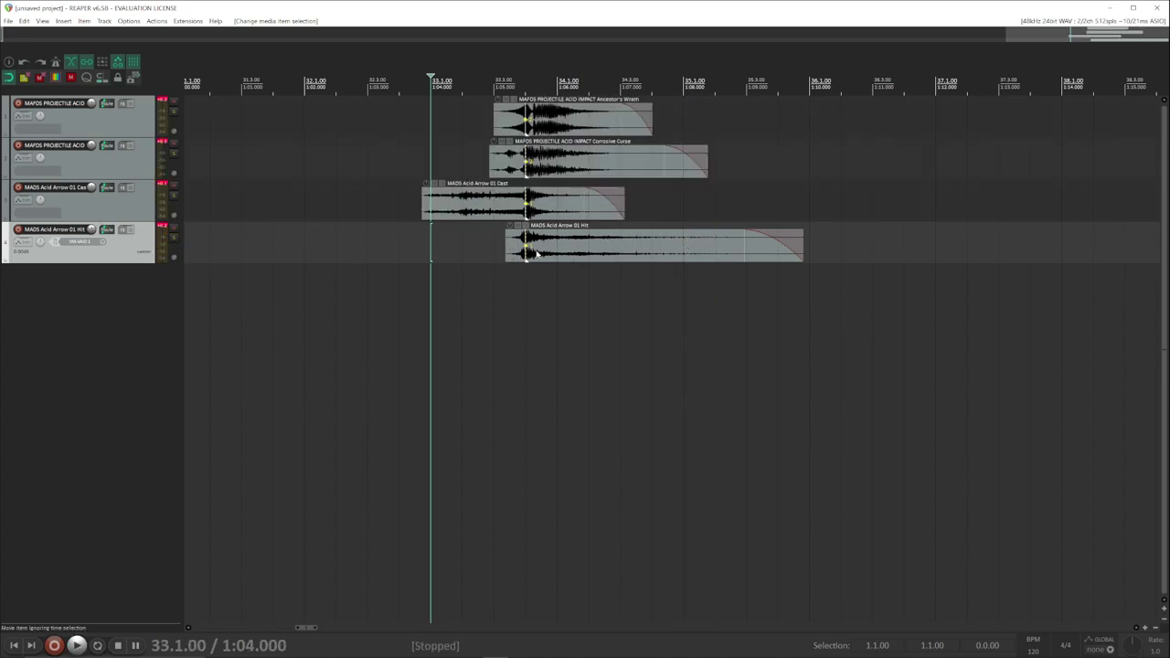
Step: Rename the fourth track "water -ice" and replace its item with a sound matching that search
click(631, 254)
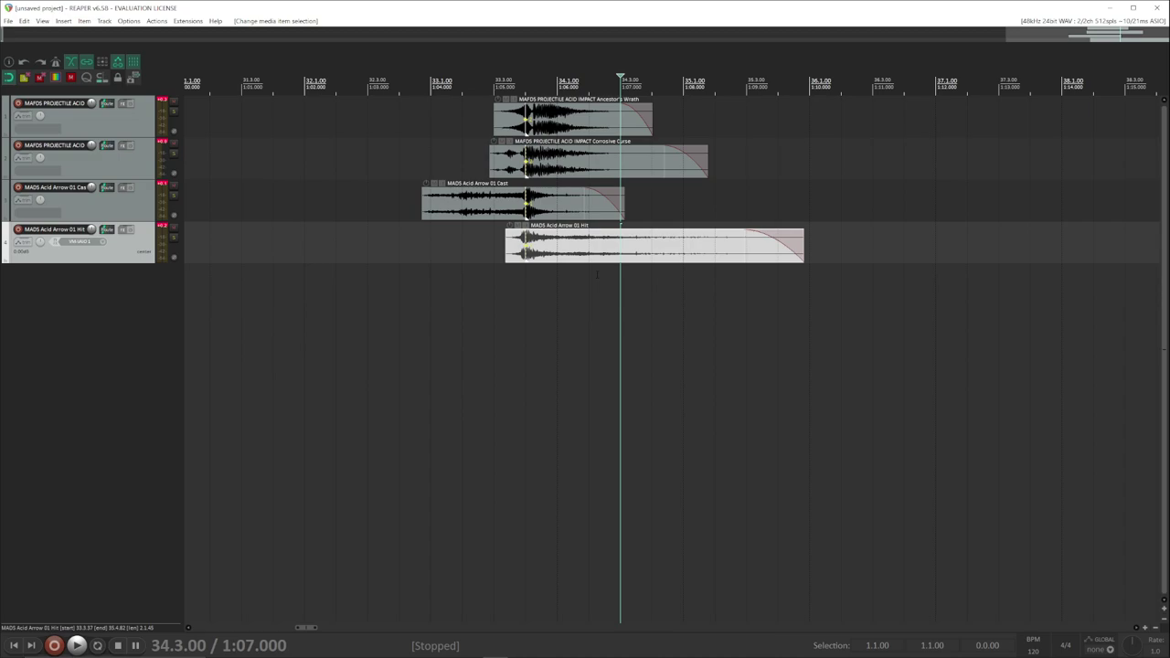
key(ctrl+z)
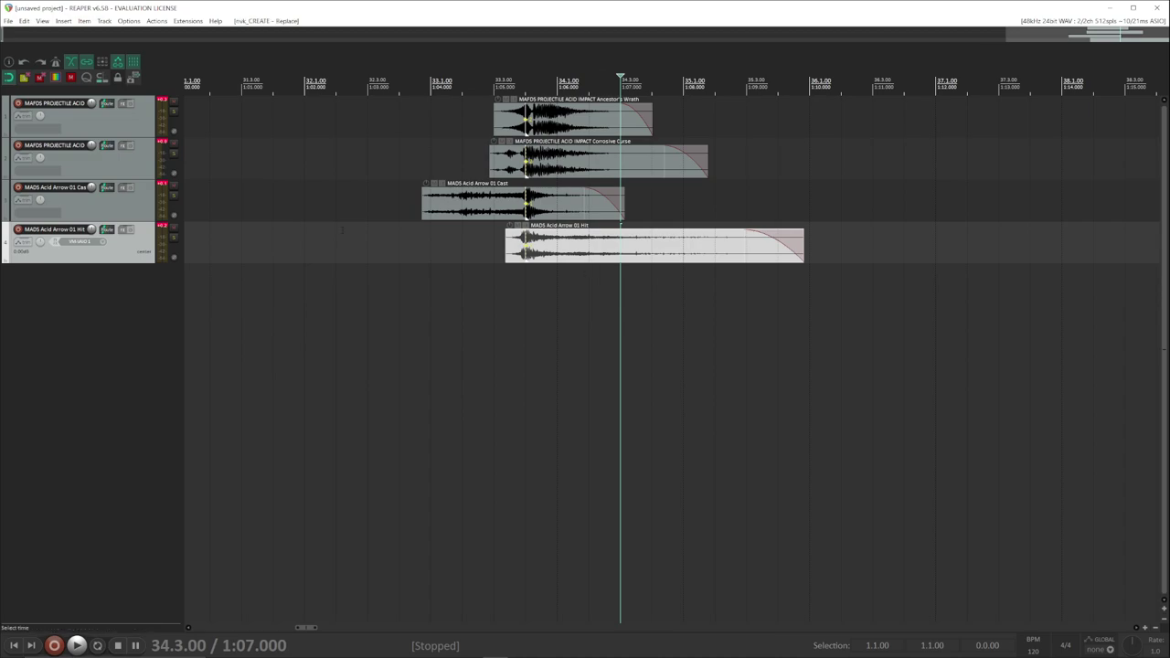
double_click(68, 232)
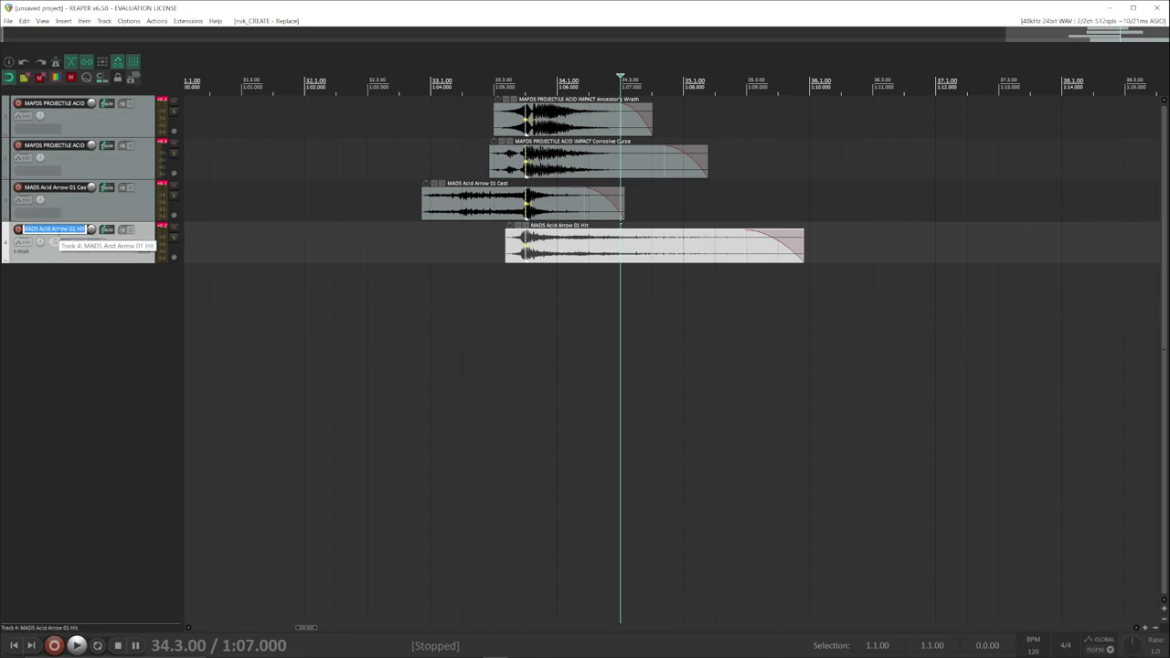
text(water ice)
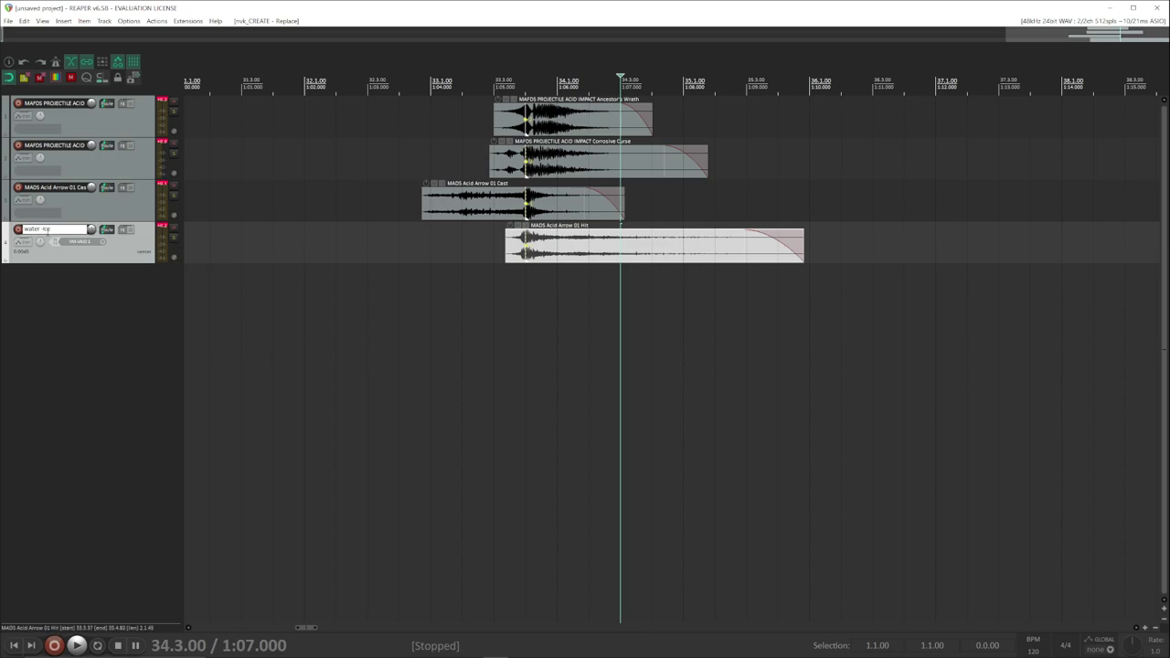
click(593, 250)
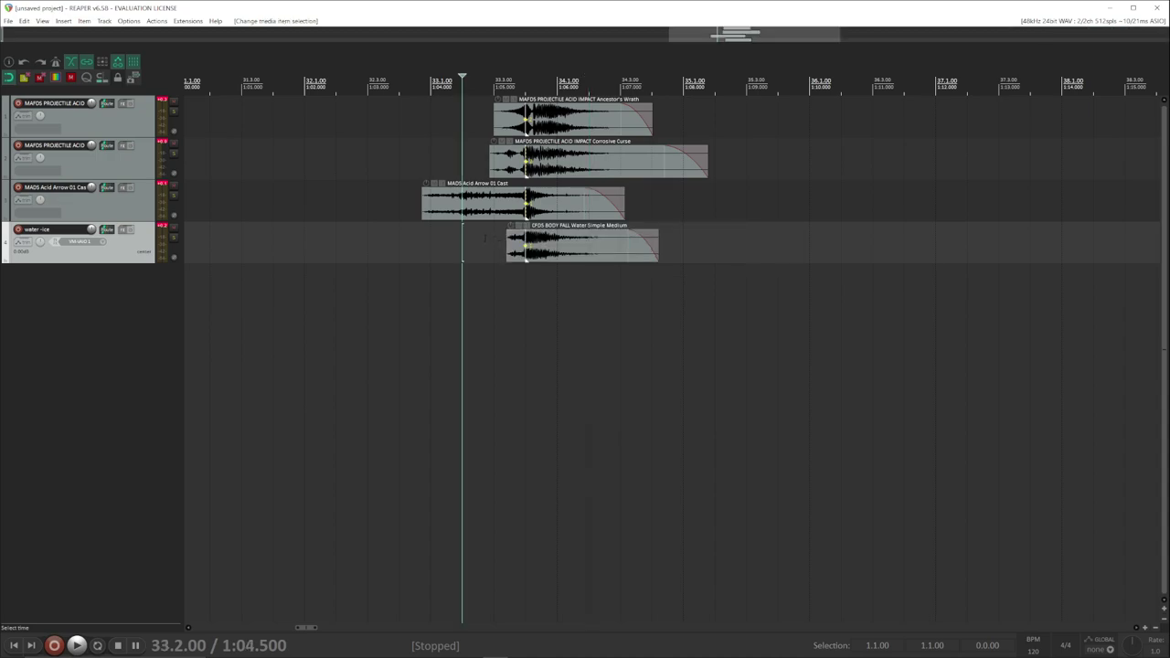
Step: Play back the four layers with the replacement water sound, starting from 33.2.00 and again from 32.4.00
key(space)
key(space)
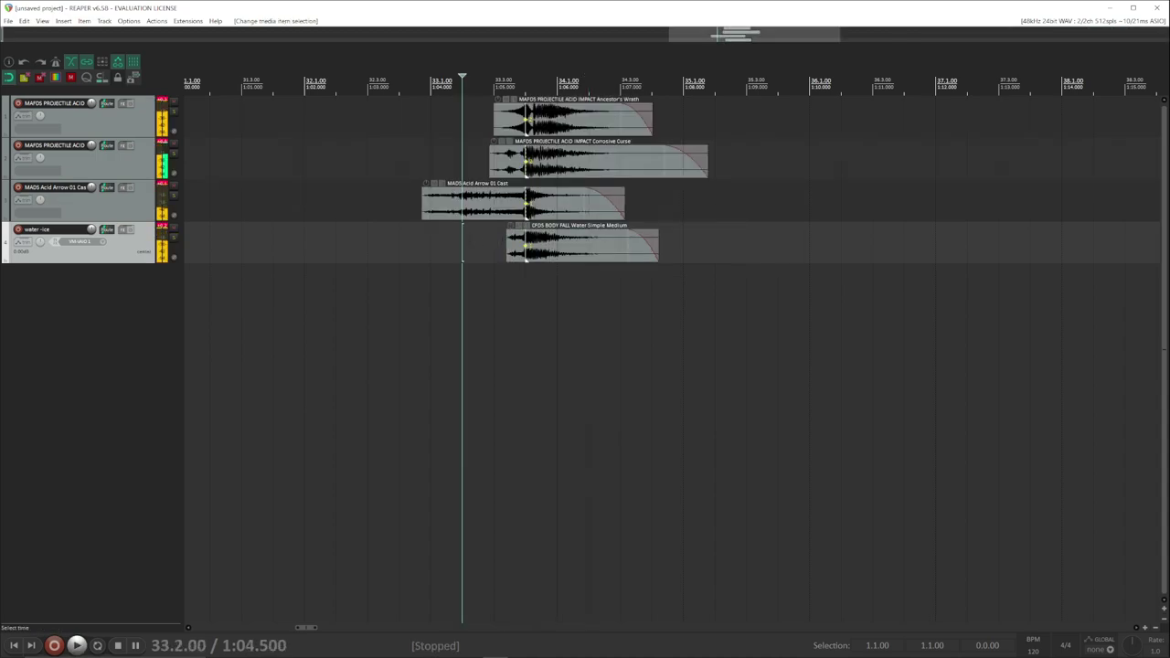
click(424, 236)
click(402, 240)
key(space)
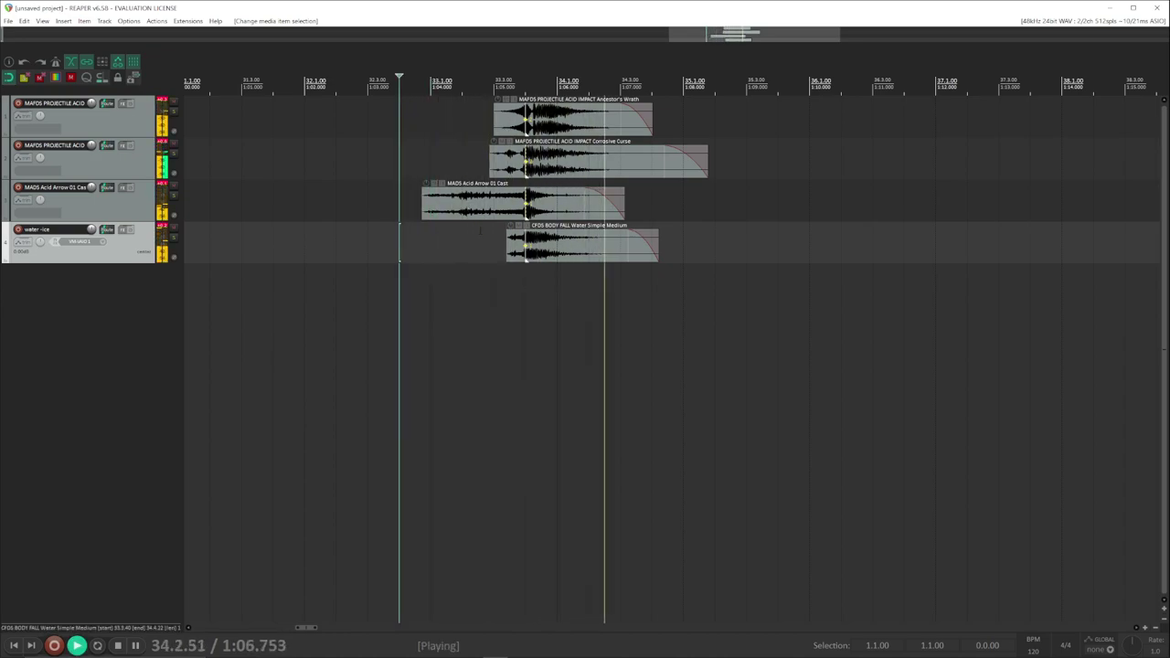
key(space)
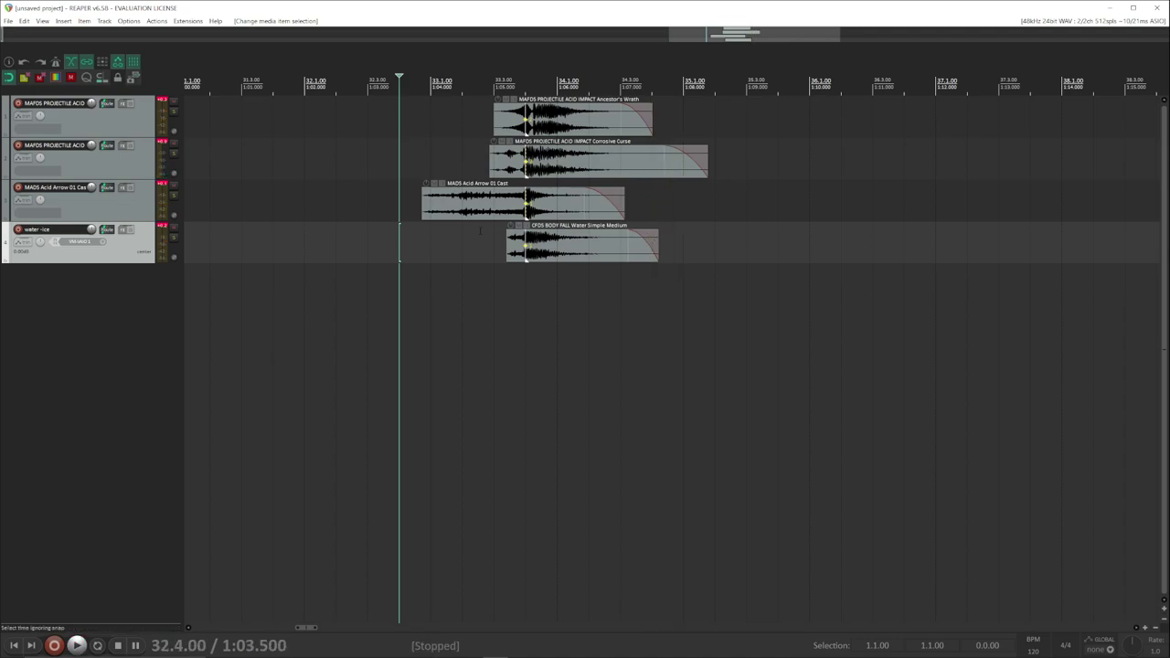
Step: Undo the replacement and all layered sound insertions until the project is empty
key(ctrl+z)
key(ctrl+z)
key(ctrl+z)
key(ctrl+z)
key(ctrl+z)
key(ctrl+z)
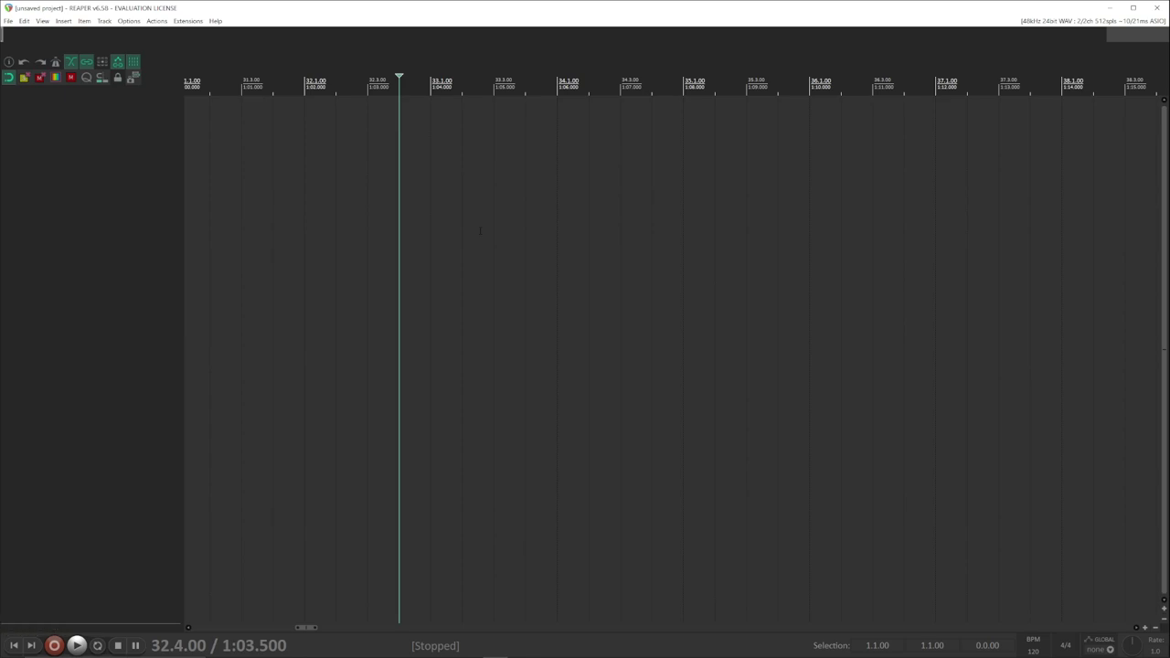
Step: Open nvk_CREATE and switch it to multi-layer mode
key(ctrl+space)
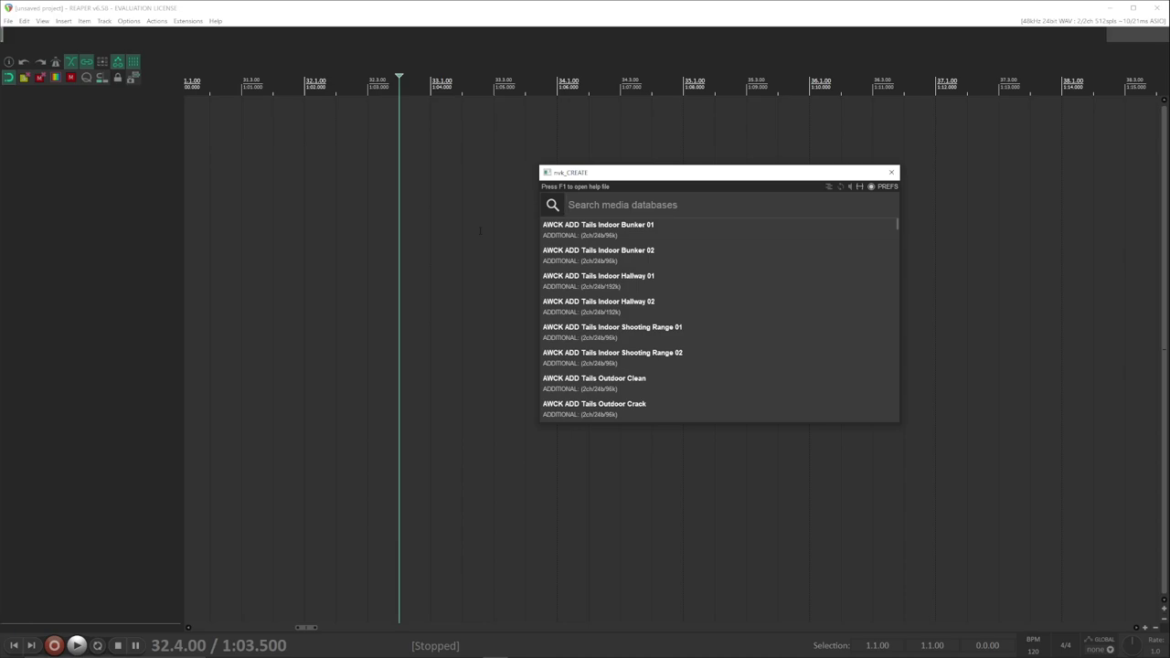
key(Tab)
key(Tab)
key(Tab)
key(Tab)
key(Tab)
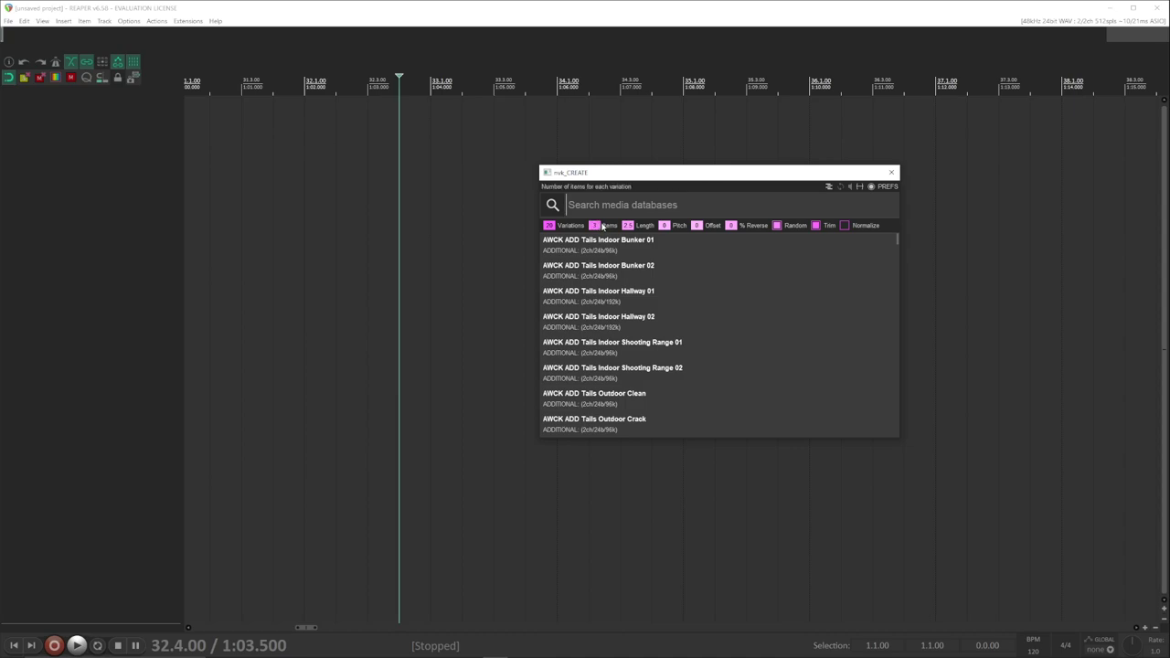
Step: Set the multi-layer options to 4 items, pitch 6 and 40% reverse
drag(595, 227, 595, 216)
drag(664, 226, 669, 184)
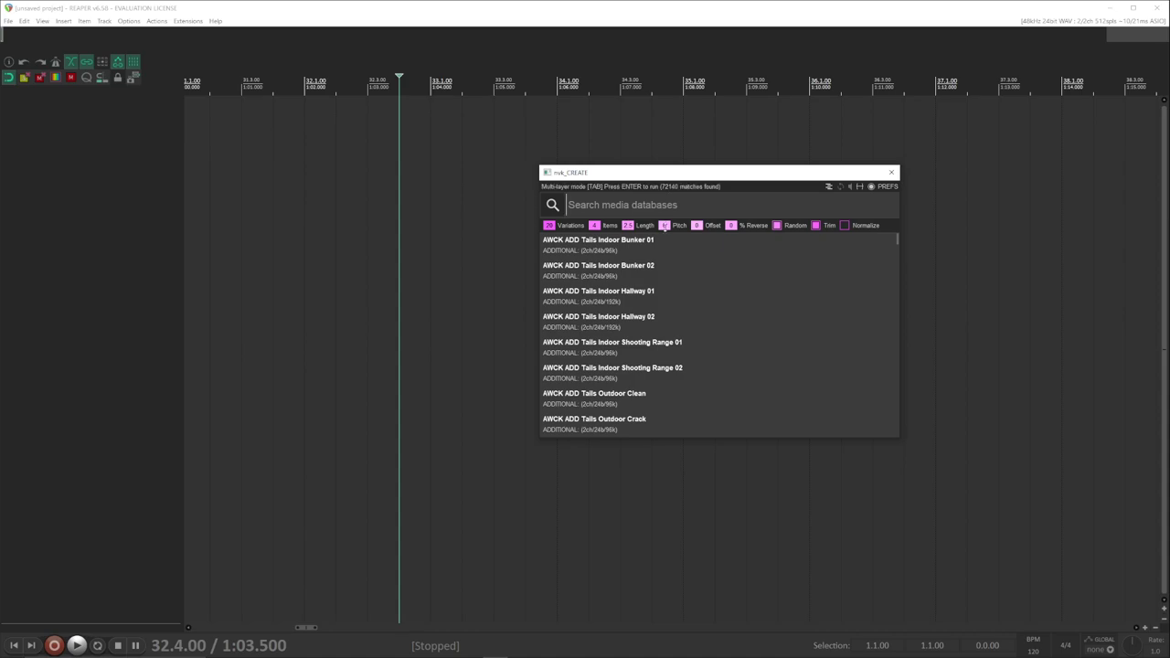
drag(731, 225, 737, 196)
Step: Generate multi-layer variations from the search "whoosh -air -elec" and close nvk_CREATE
text(whoosh -)
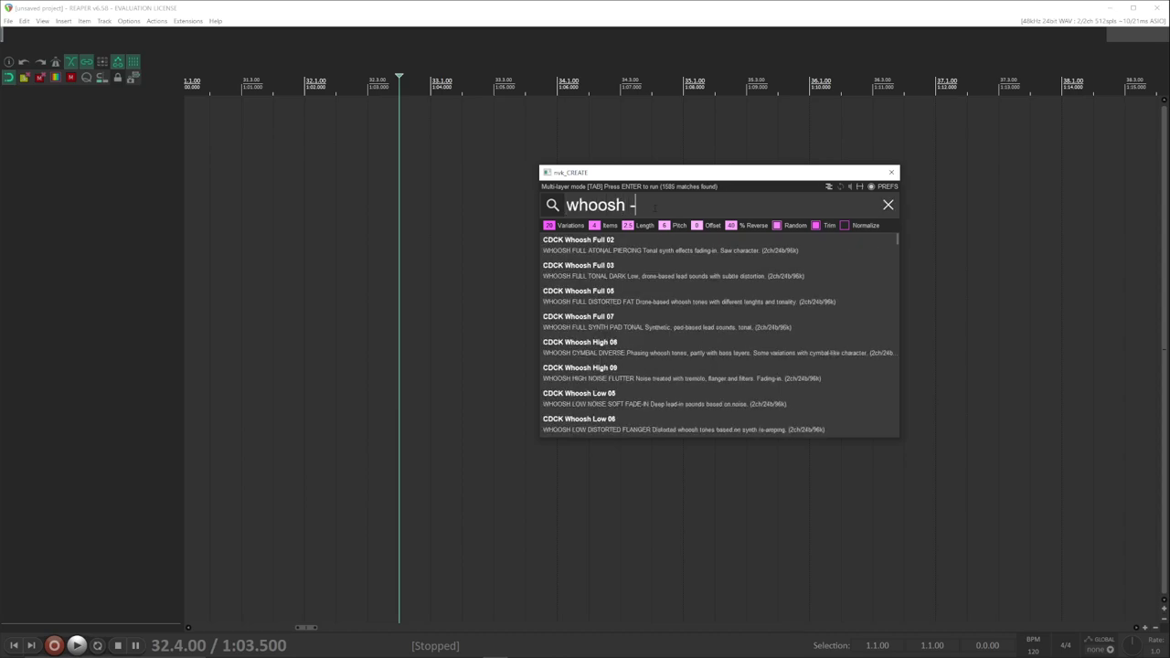
text(air -elec)
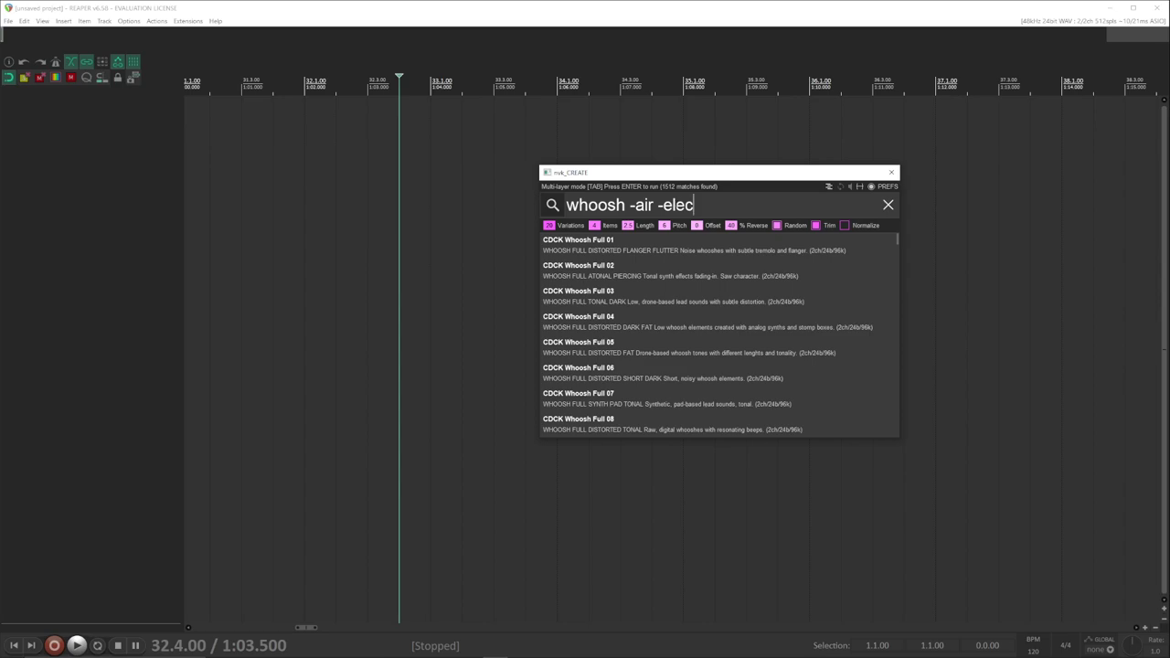
key(Return)
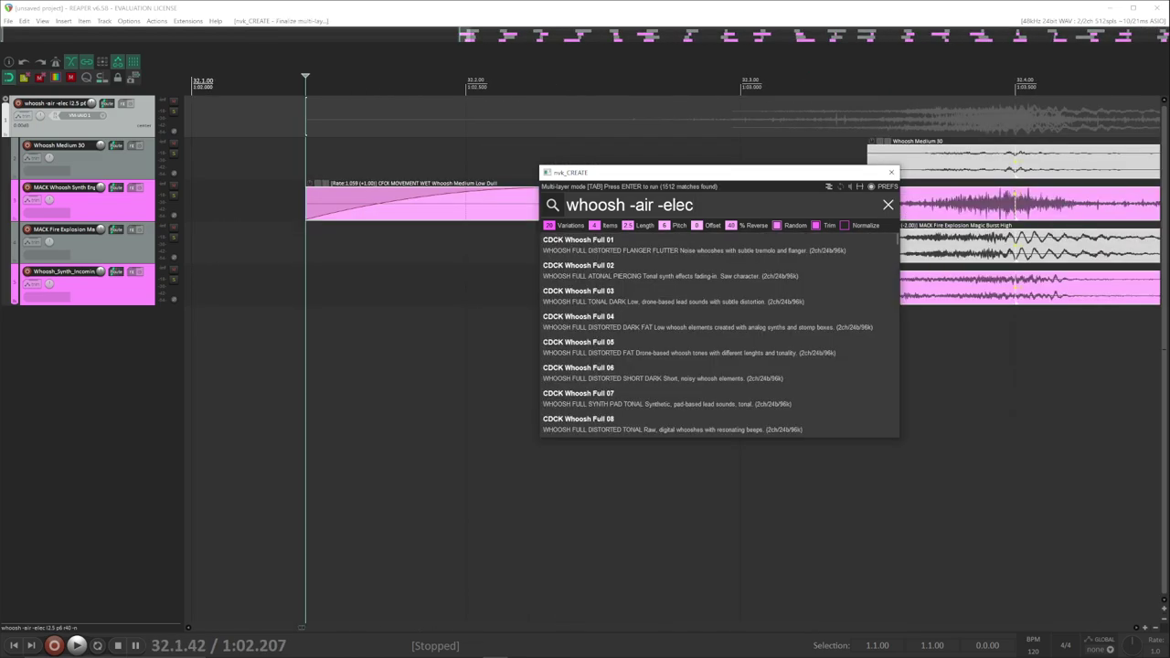
click(891, 173)
Step: Examine the layout of the generated whoosh variations and audition the first ones between bars 32 and 40
scroll(877, 326, down, 5)
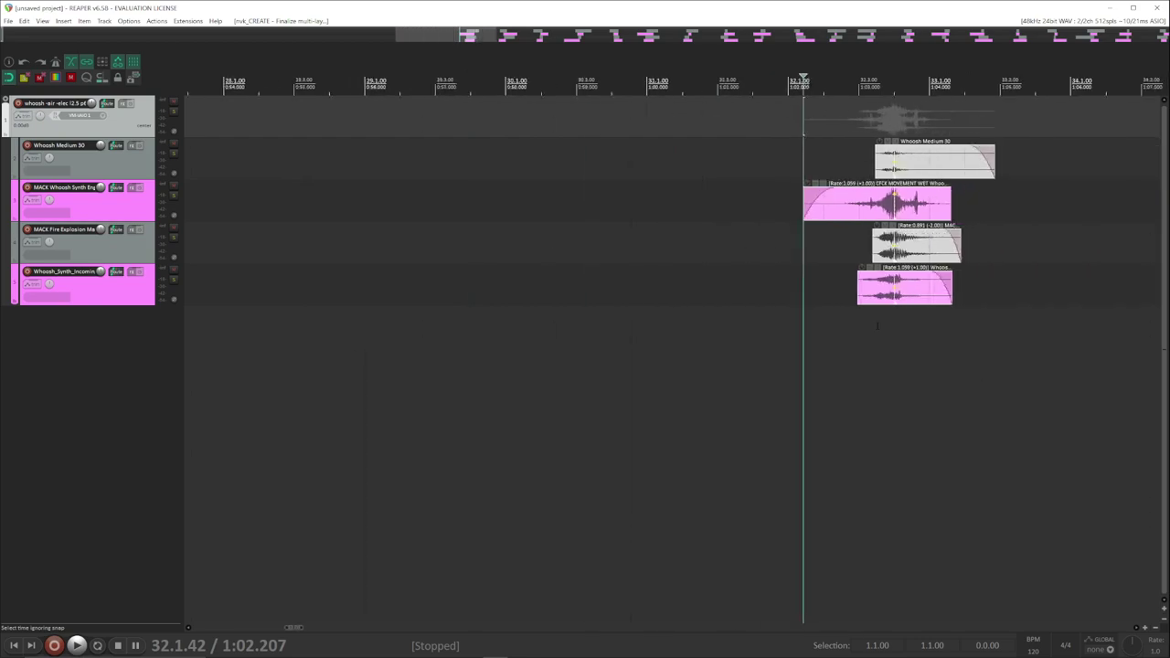
scroll(878, 327, down, 5)
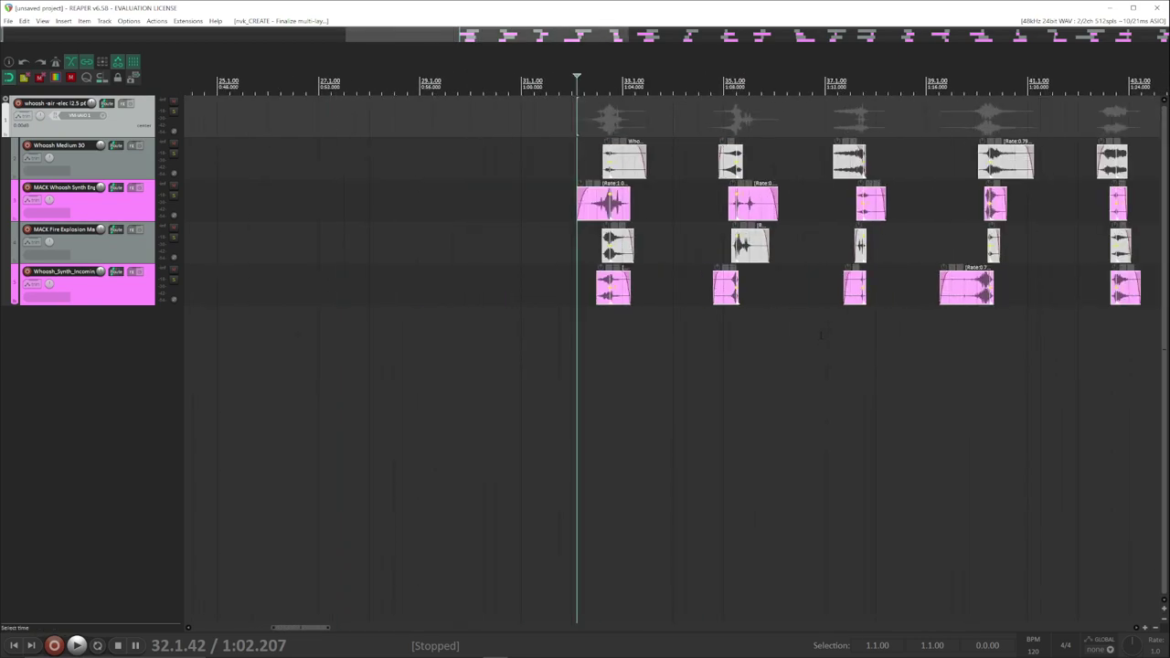
scroll(821, 334, down, 6)
scroll(473, 312, up, 12)
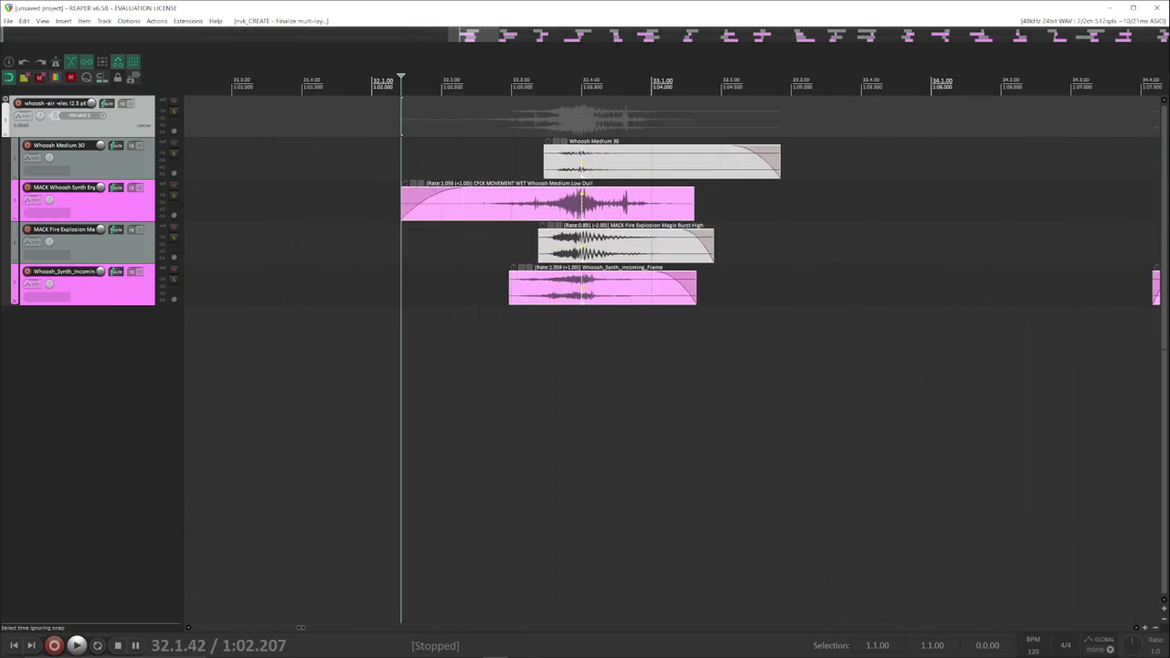
key(space)
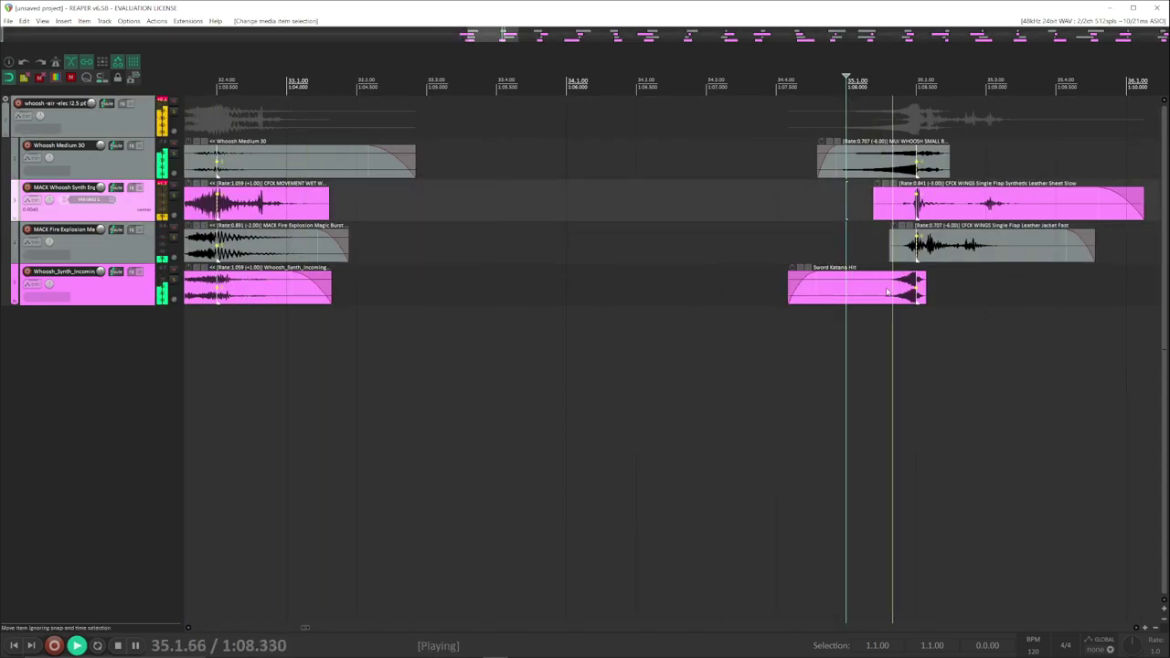
click(920, 230)
scroll(929, 337, right, 5)
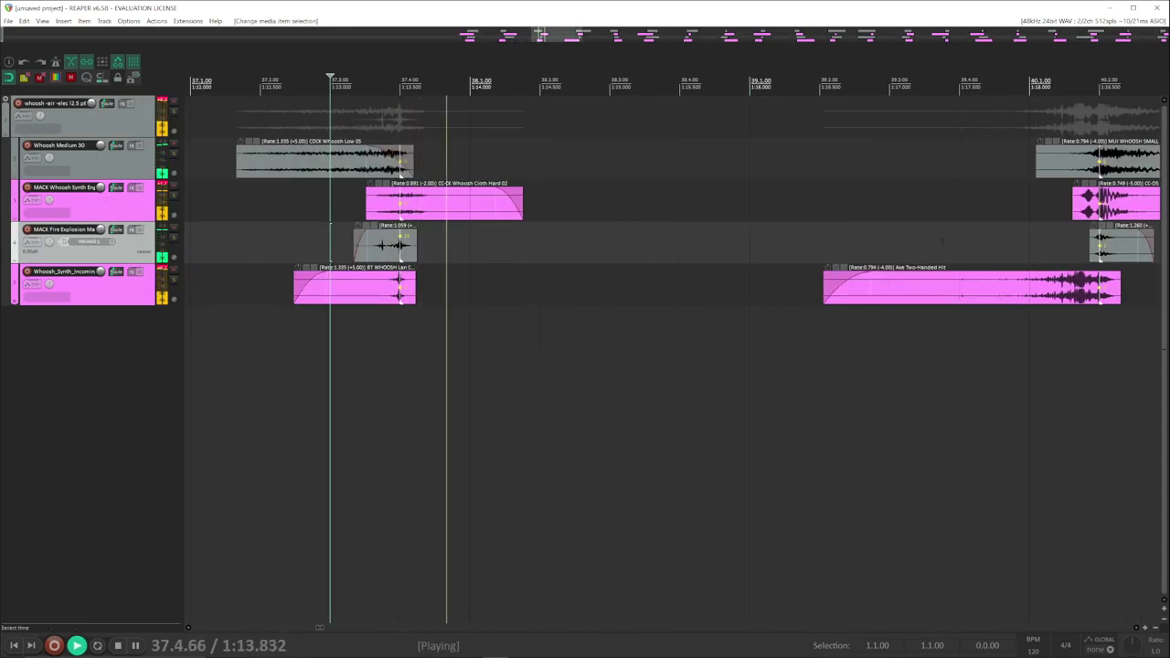
click(1036, 249)
scroll(1072, 267, down, 4)
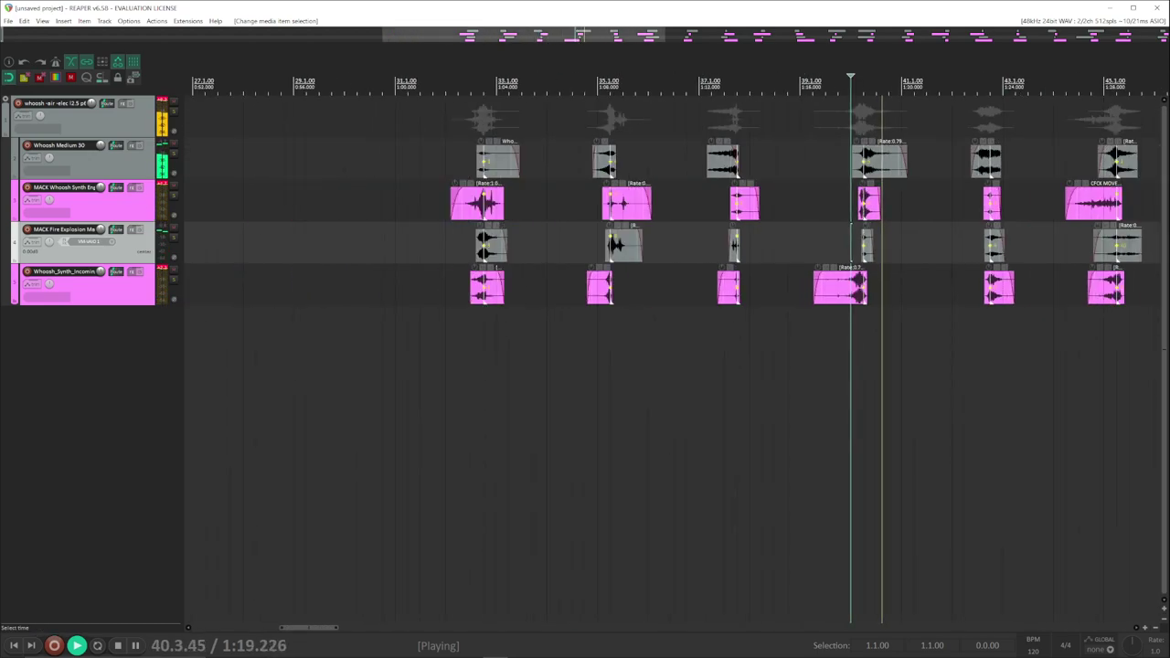
Step: Audition the layered whoosh variations one after another from about bar 42 to bar 65
scroll(1087, 264, right, 4)
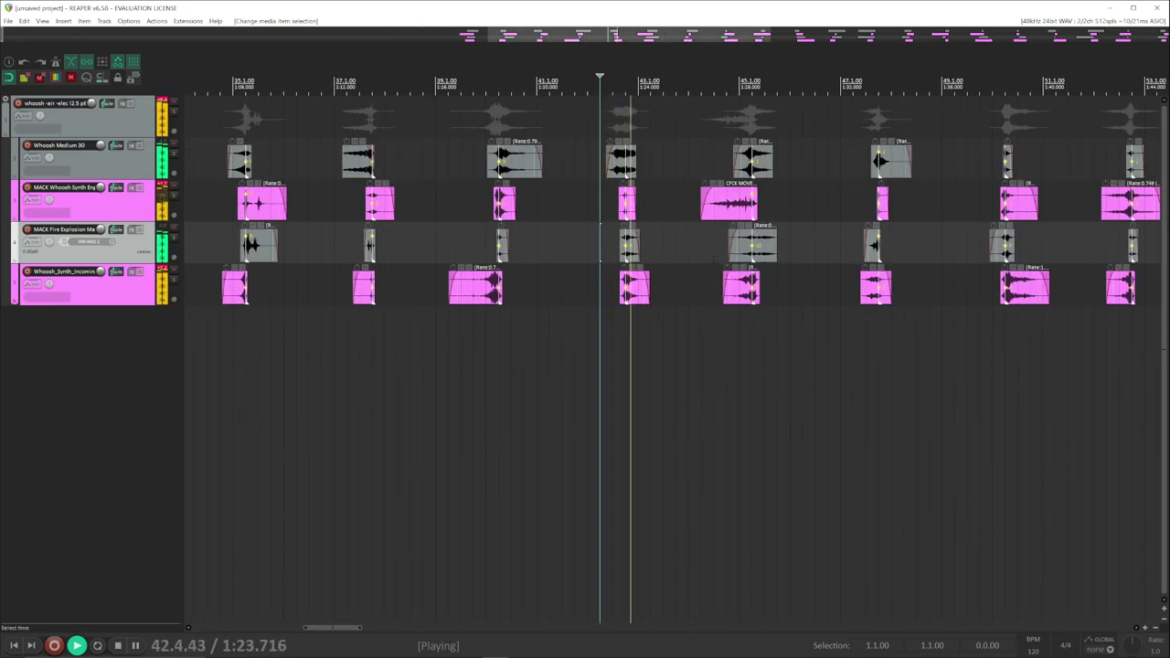
click(714, 251)
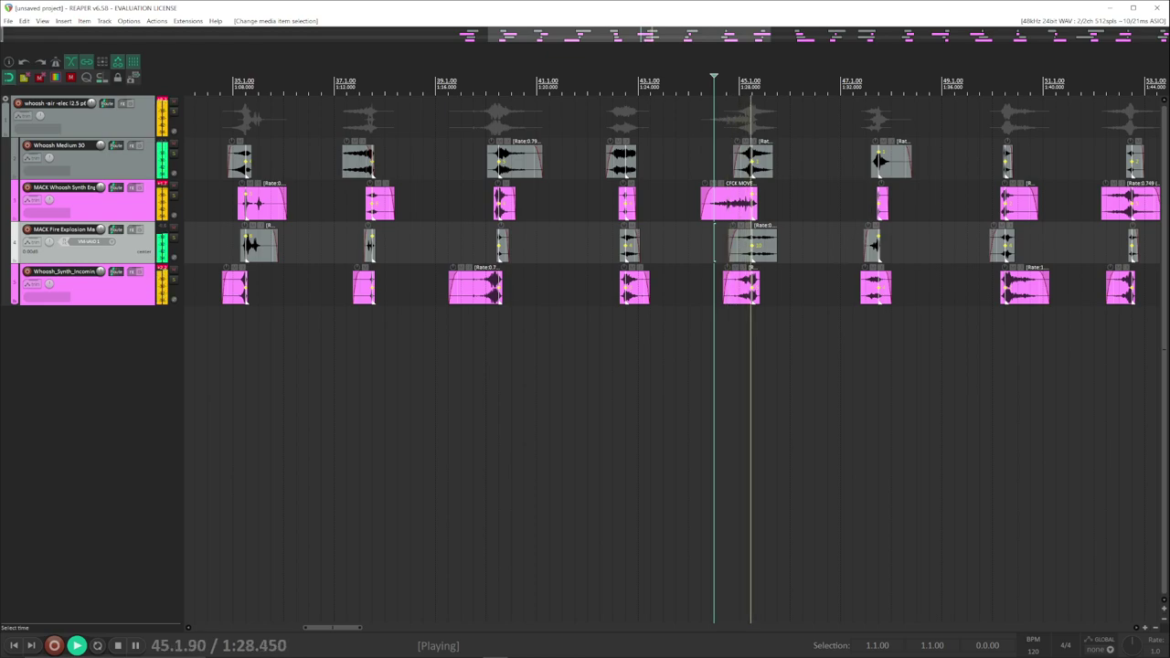
click(867, 208)
click(993, 212)
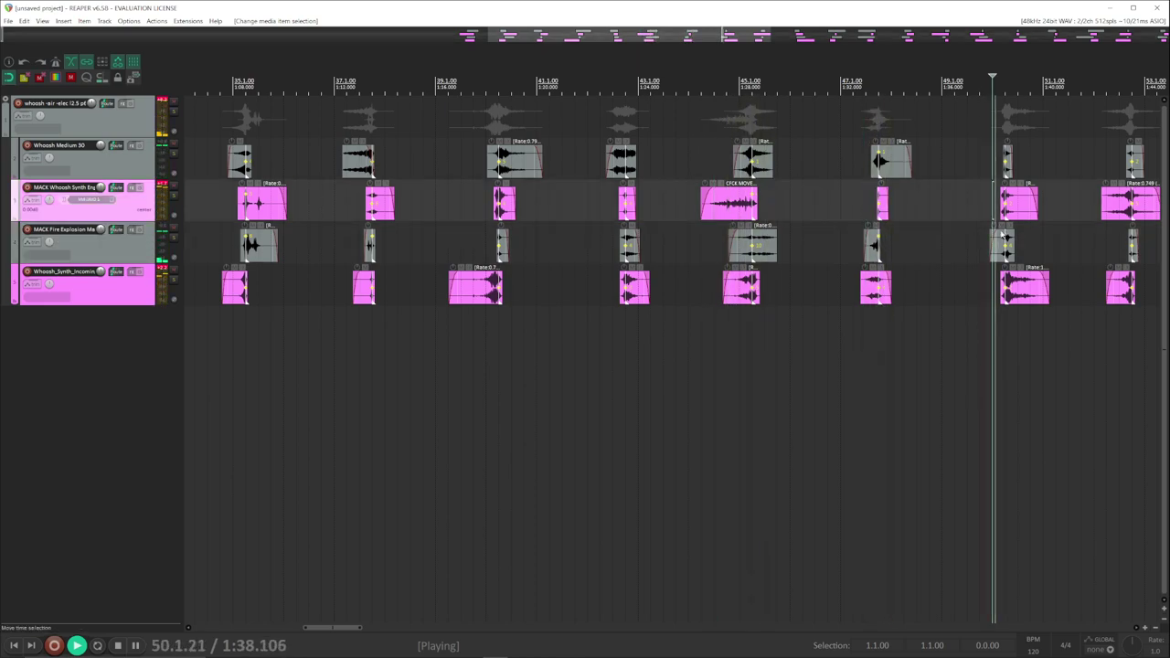
scroll(992, 212, right, 4)
click(620, 242)
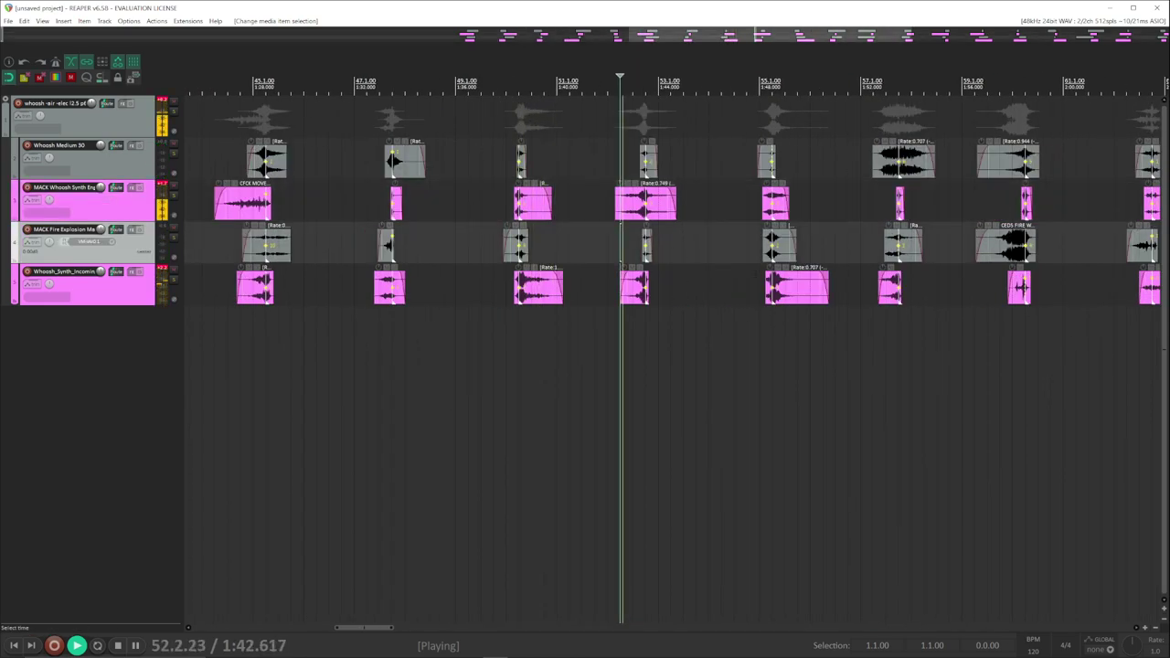
click(758, 240)
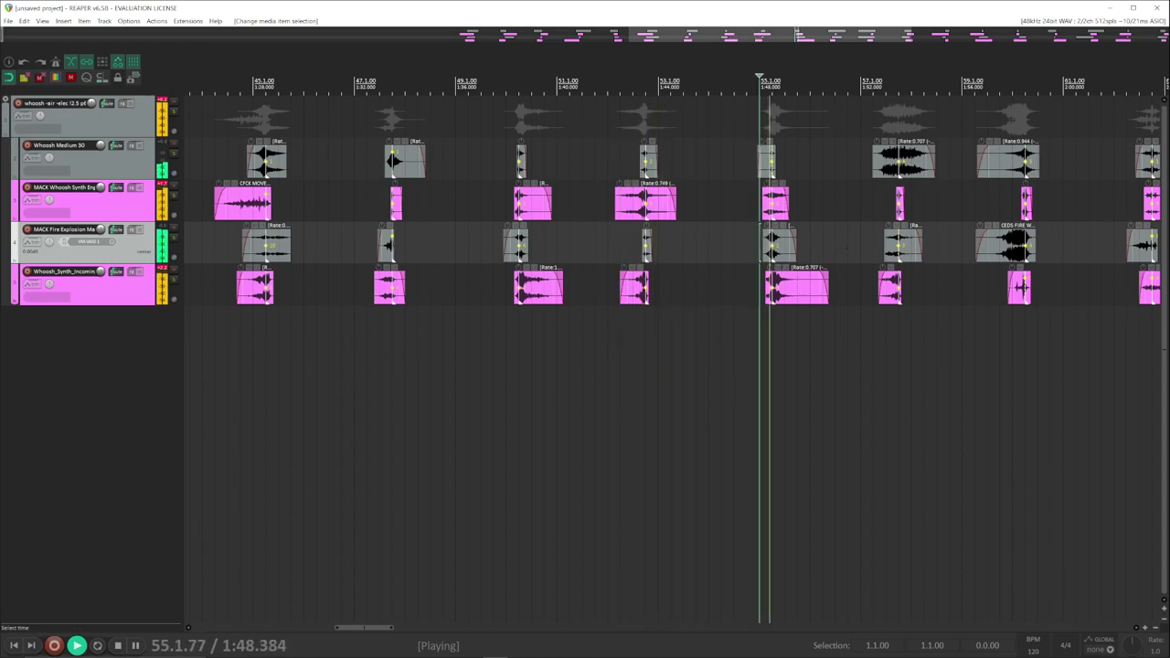
click(886, 205)
scroll(979, 248, right, 2)
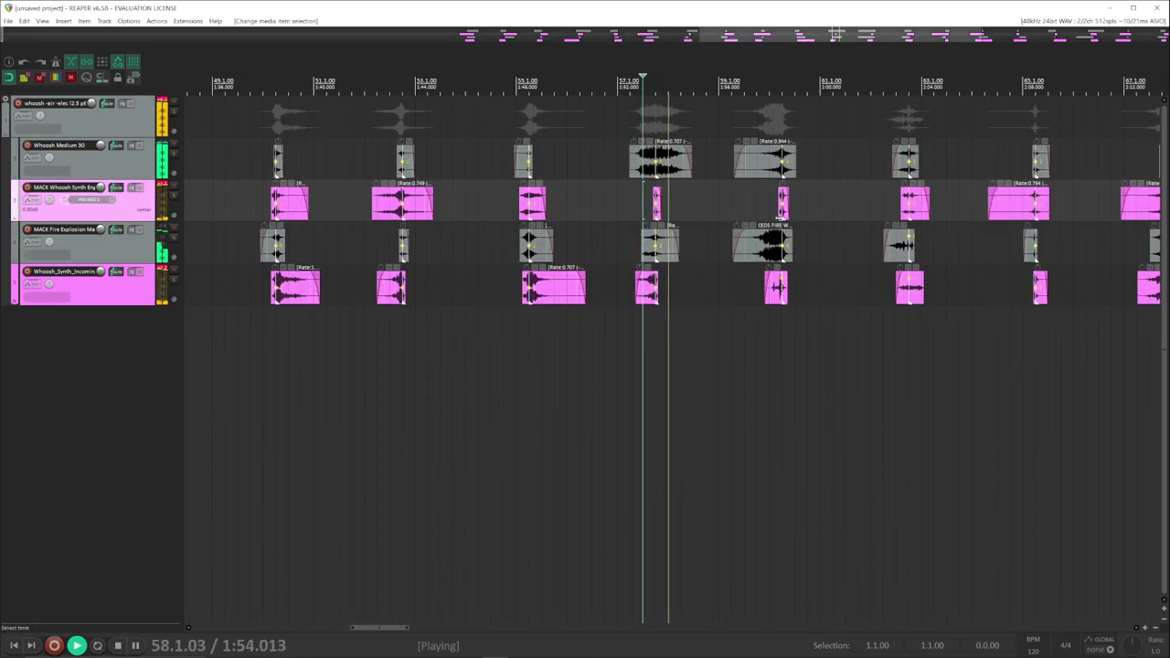
click(755, 205)
click(883, 243)
click(1023, 243)
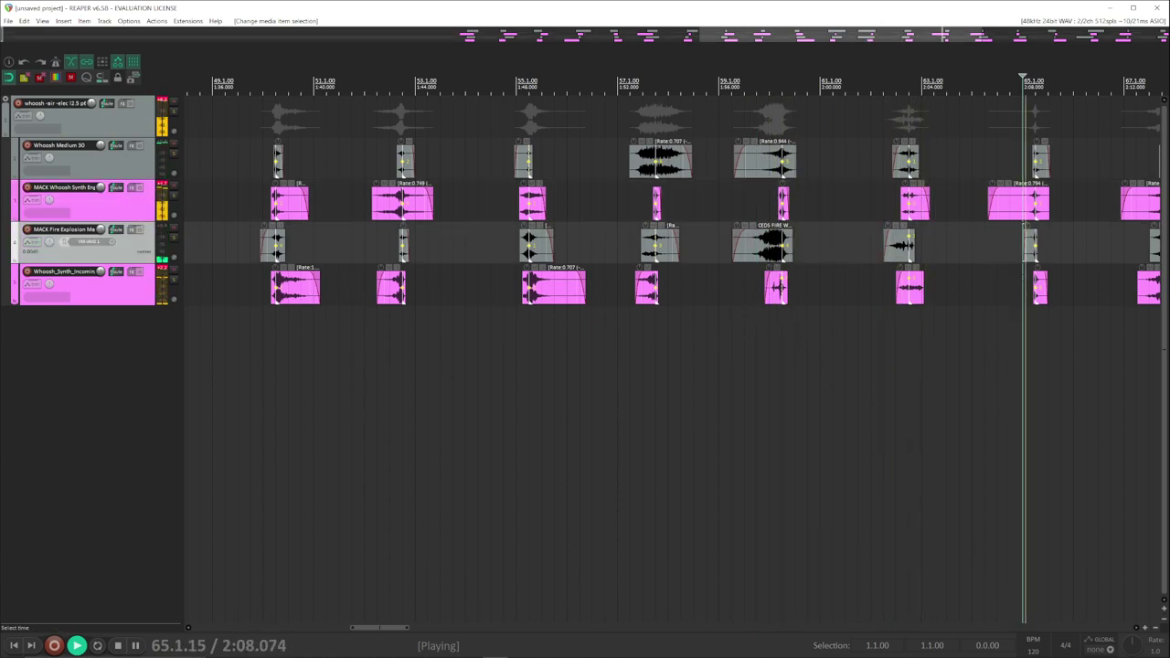
Step: Audition the whoosh variations from bar 67 to bar 77 and replay the one near bar 72
scroll(1022, 243, right, 3)
click(766, 244)
scroll(854, 274, right, 2)
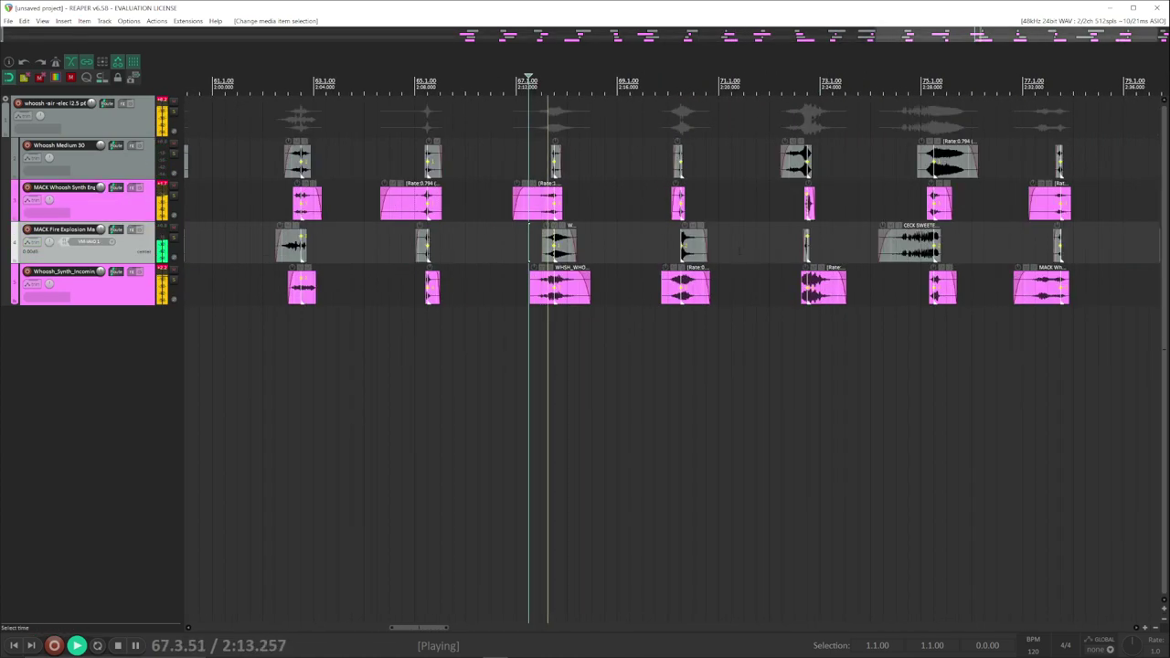
click(667, 243)
click(794, 243)
click(922, 284)
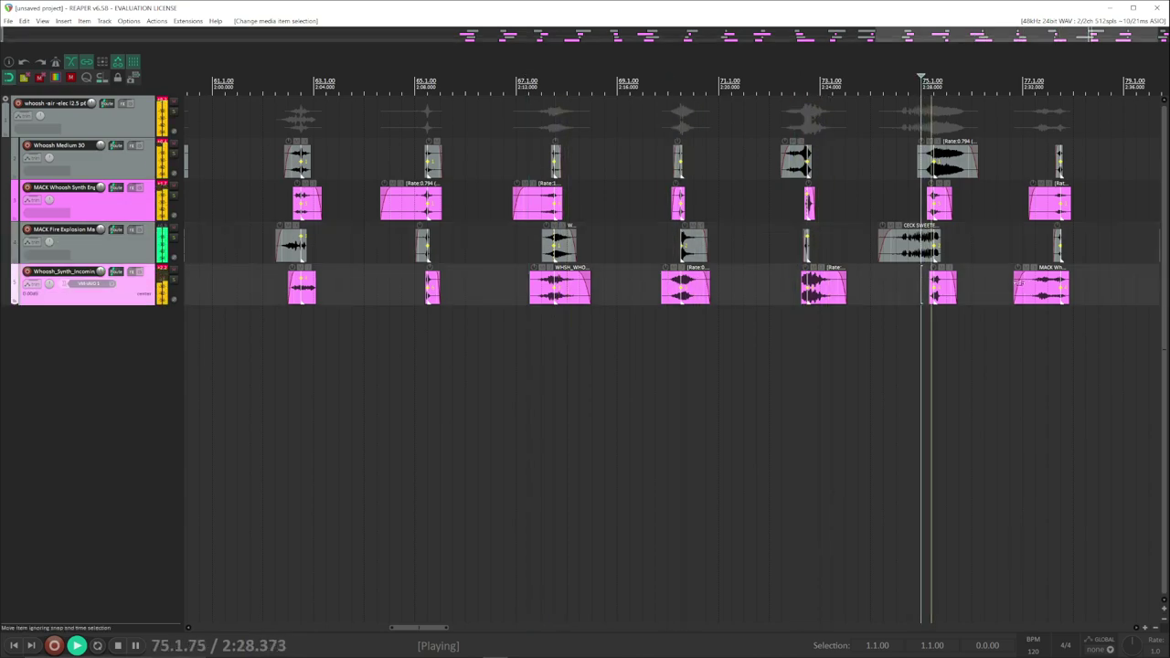
scroll(921, 284, right, 2)
click(791, 242)
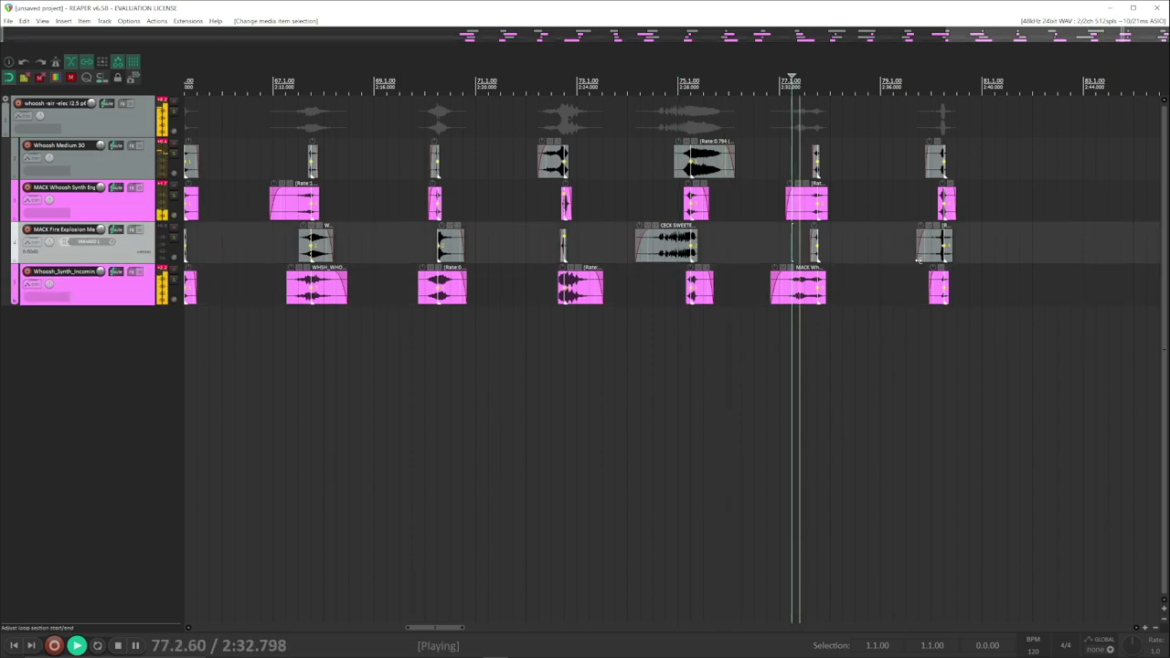
key(space)
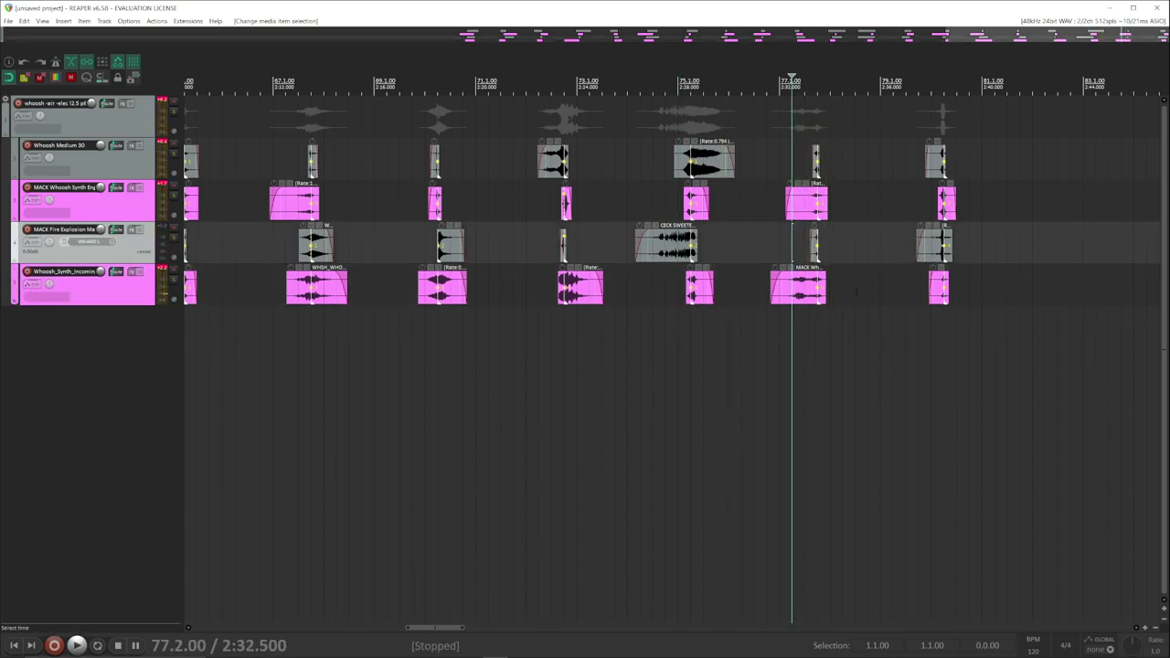
click(551, 245)
key(space)
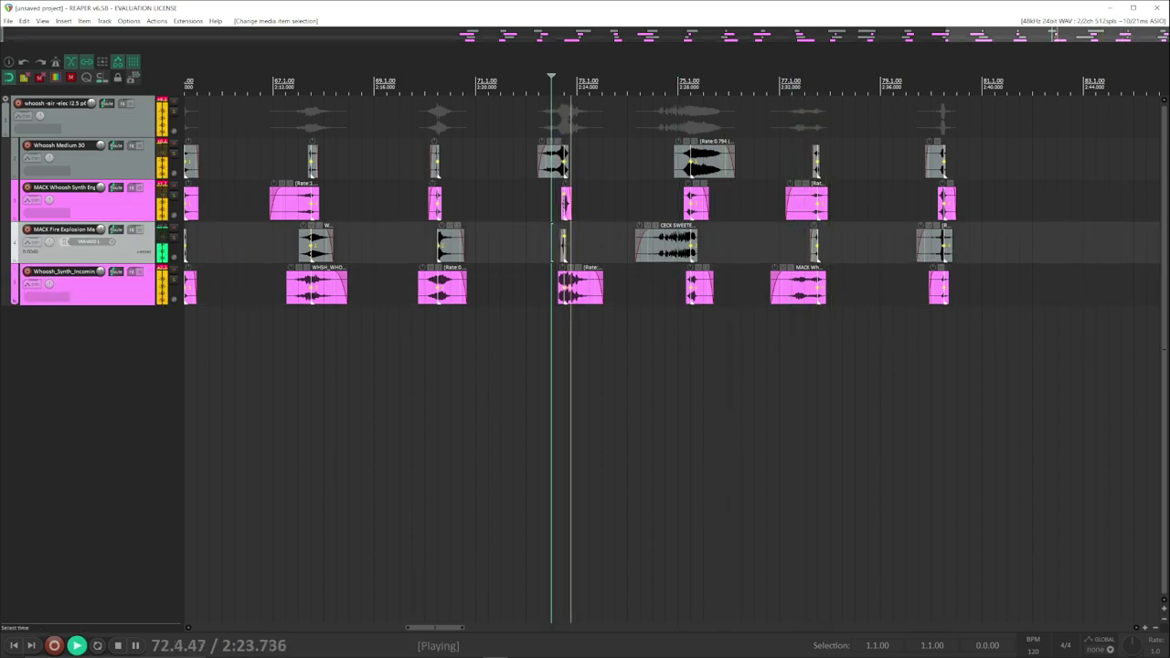
Step: Stop playback and rename the bottom whoosh layer track to "whoosh ice -fire"
key(space)
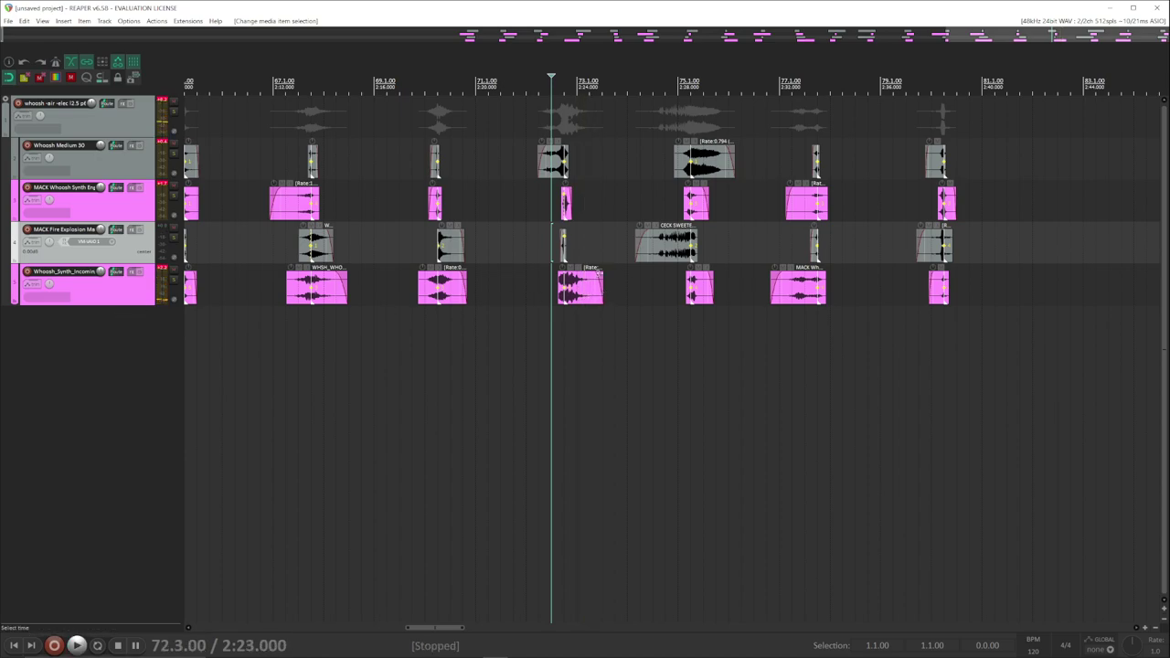
click(576, 285)
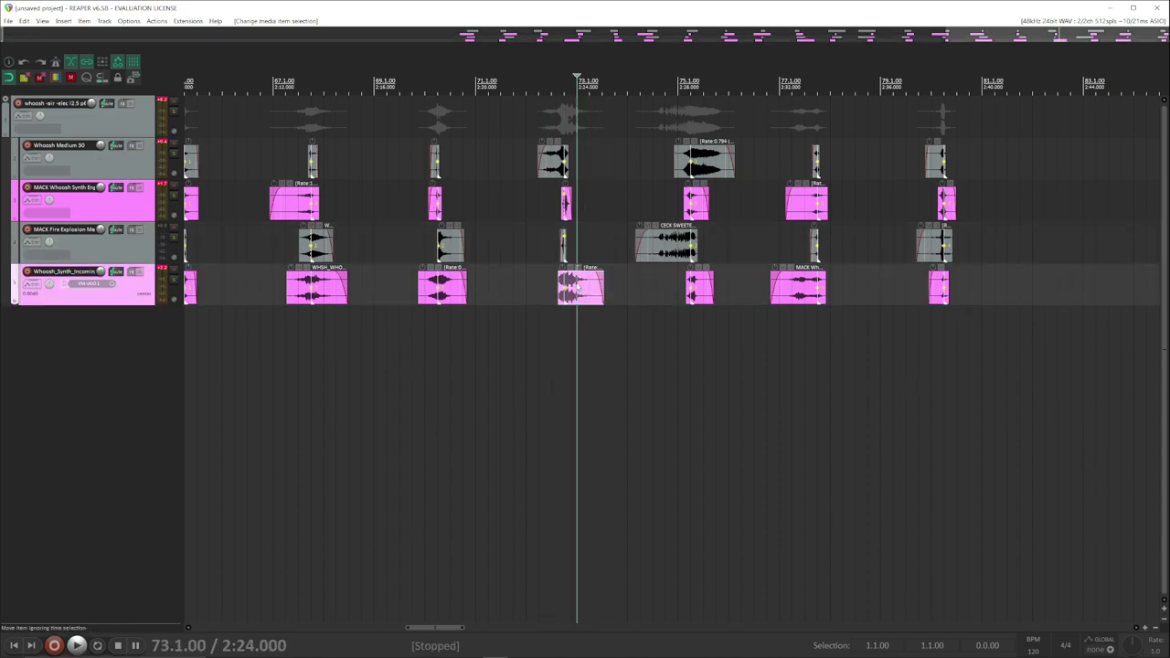
double_click(65, 274)
key(BackSpace)
text(ice)
key(BackSpace)
key(BackSpace)
key(BackSpace)
text(who)
Step: Replace the item near bar 73 on the whoosh ice -fire track using its track name and audition the layers from bar 72
mouse_move(583, 340)
mouse_down()
mouse_move(601, 338)
mouse_move(567, 287)
mouse_up()
click(513, 288)
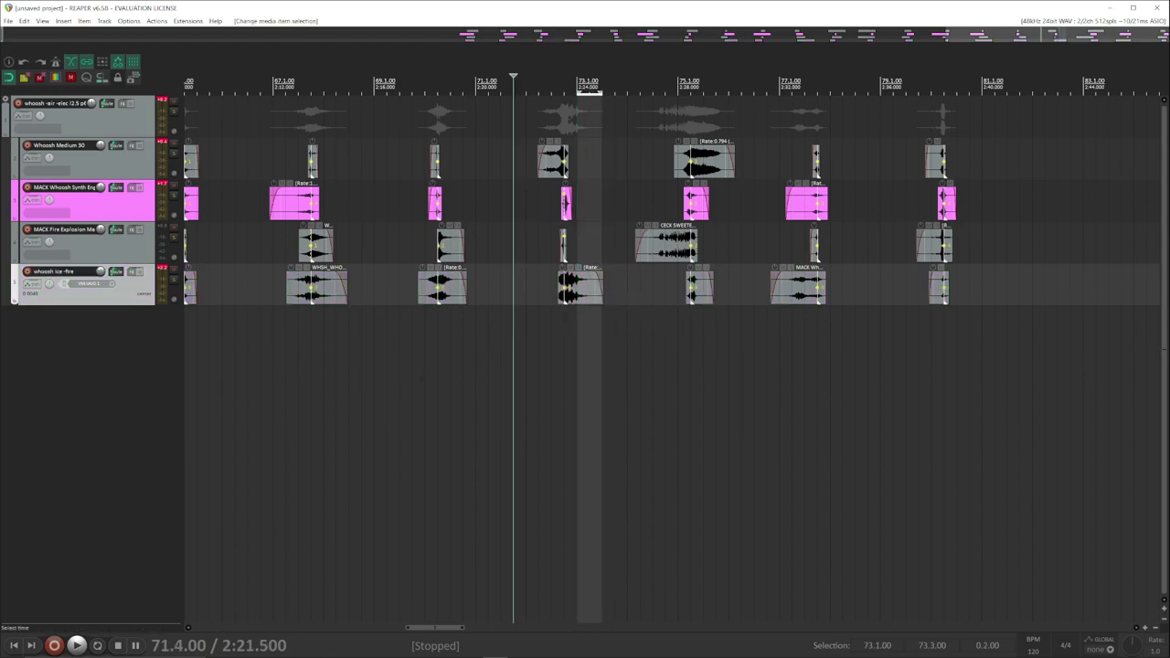
right_click(572, 290)
click(527, 336)
drag(596, 329, 589, 294)
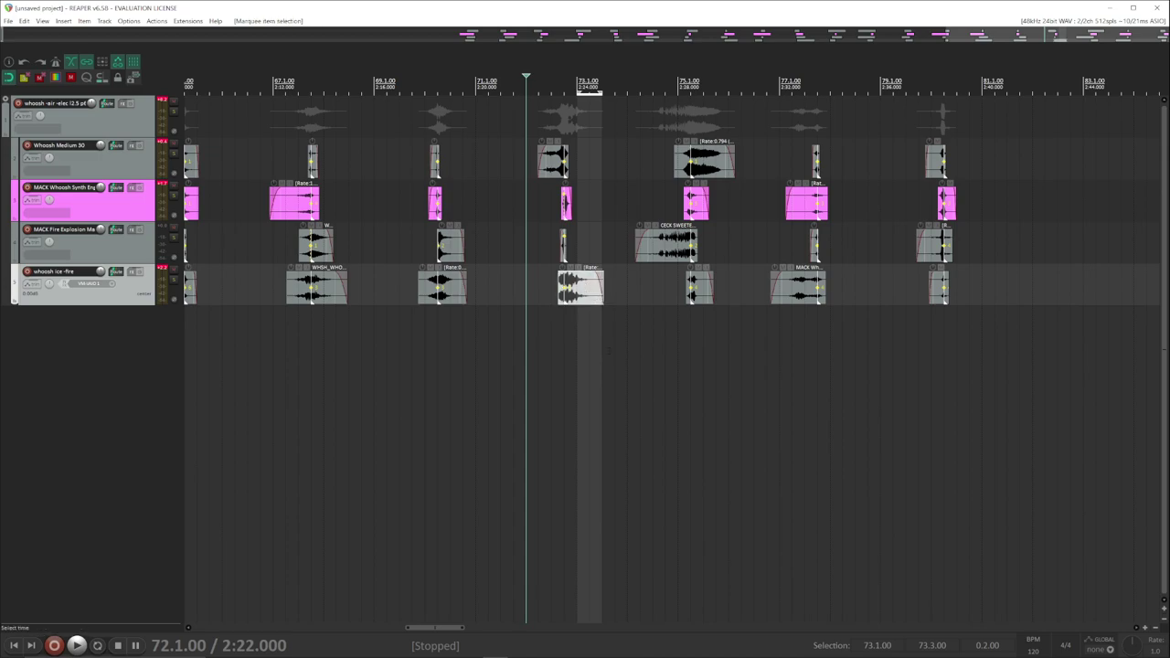
key(r)
key(space)
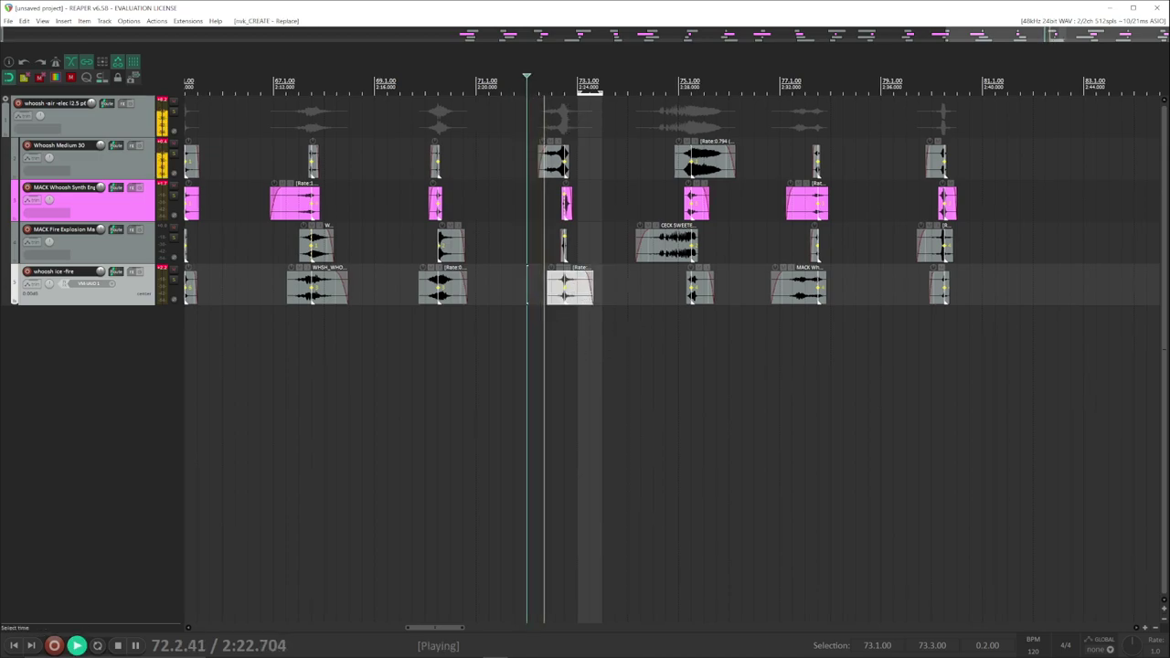
key(space)
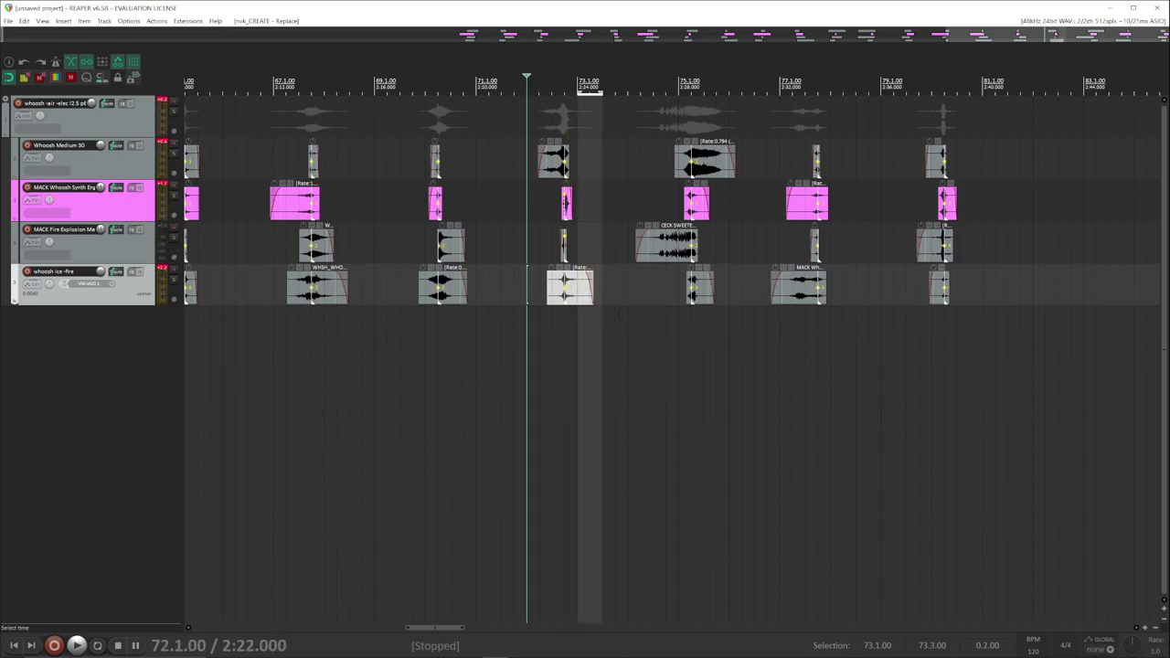
Step: Examine how the layered whoosh variations align across the whole timeline and in detail around bars 57 to 63
scroll(574, 357, down, 5)
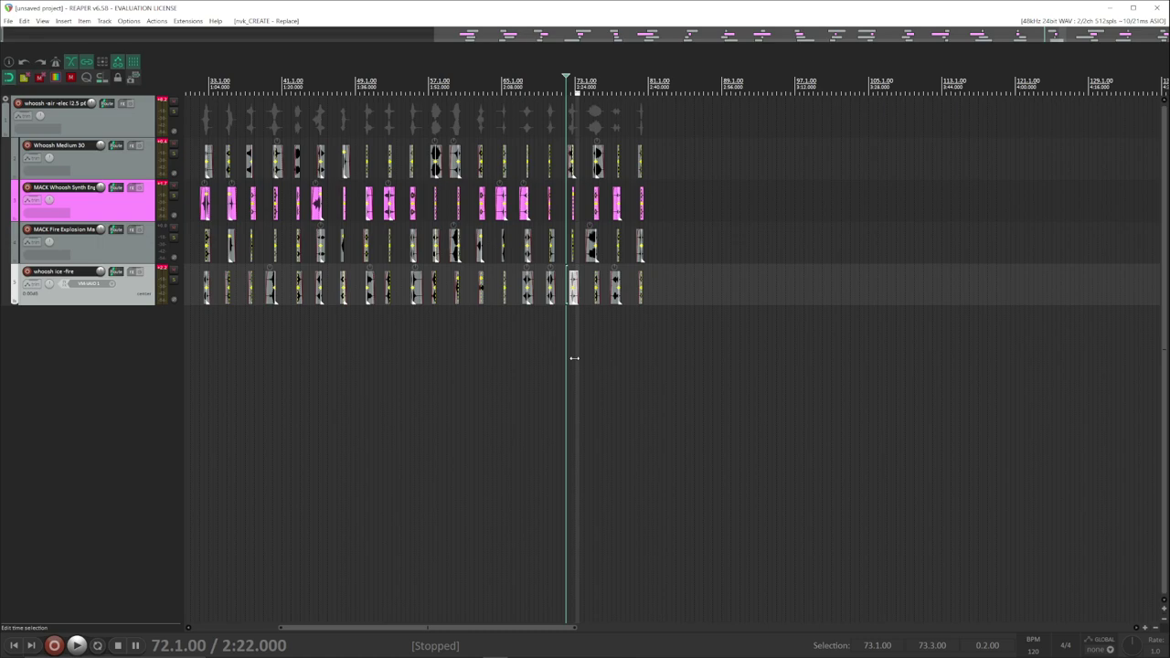
scroll(573, 358, up, 8)
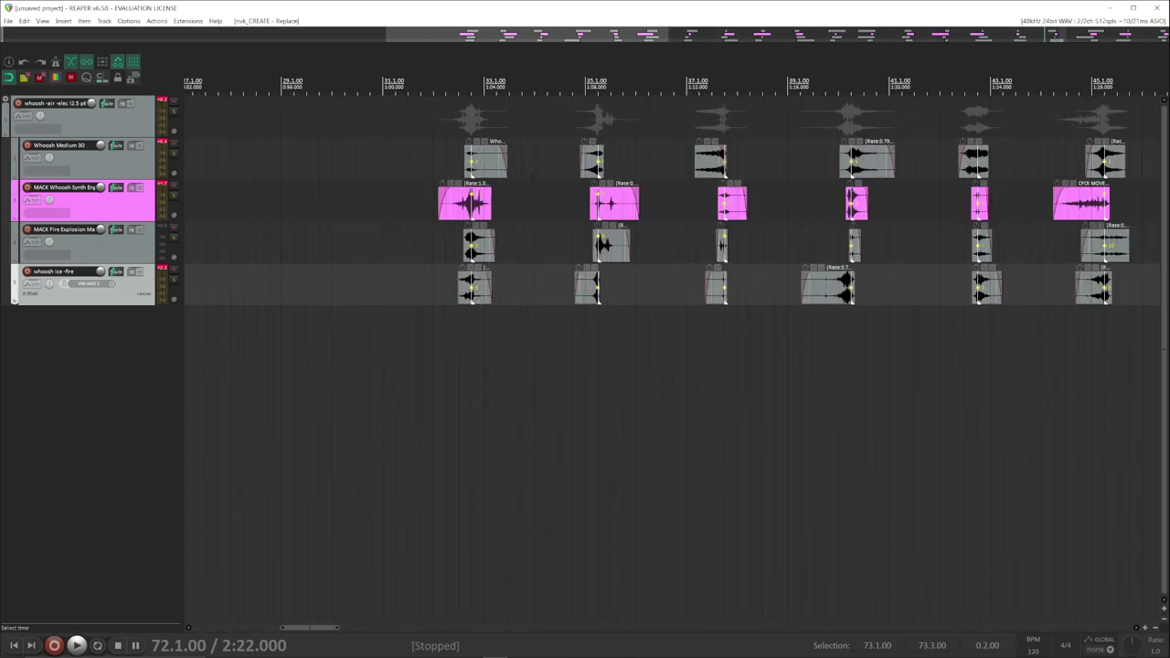
scroll(574, 357, down, 5)
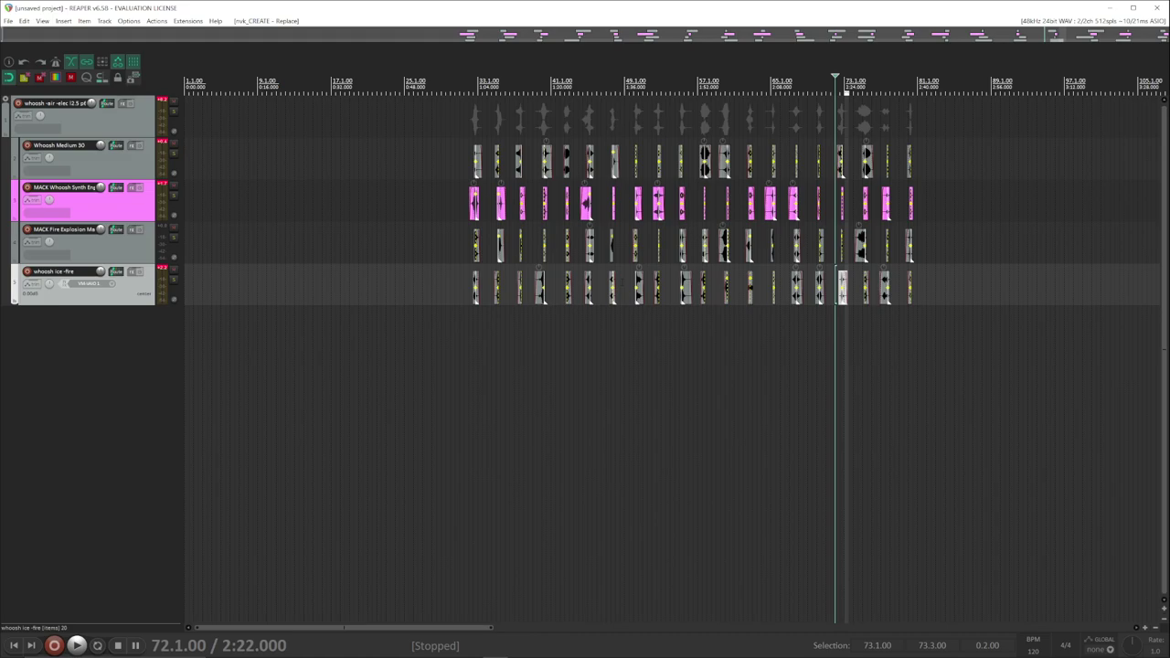
scroll(748, 304, up, 8)
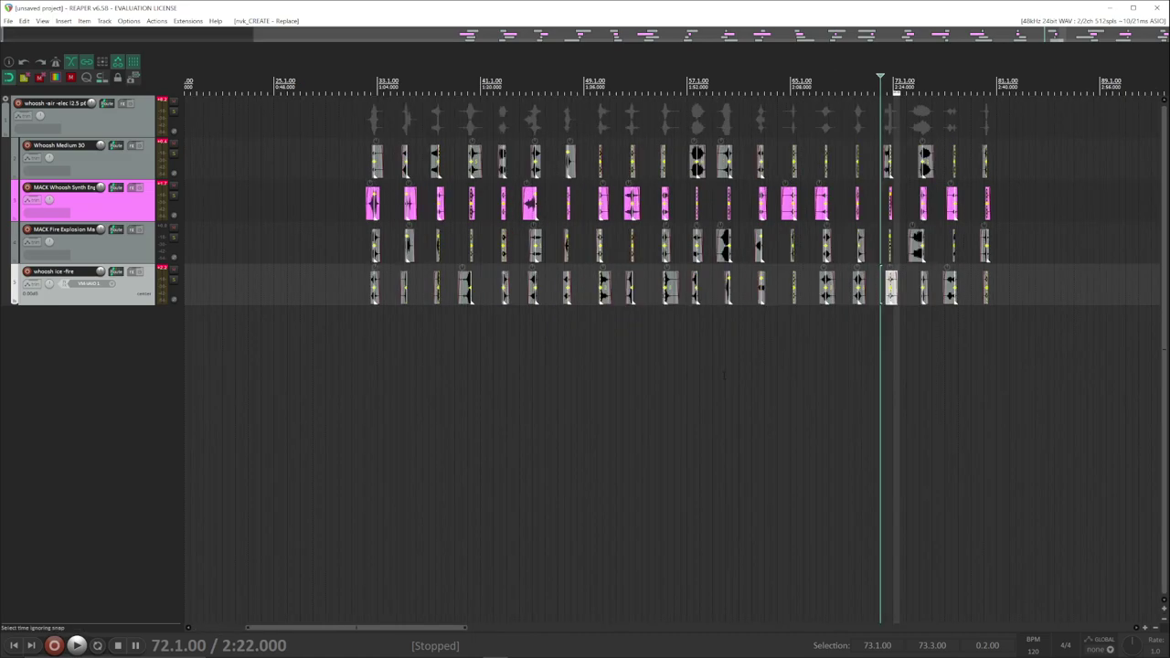
scroll(748, 304, down, 3)
scroll(748, 304, up, 3)
scroll(747, 305, up, 6)
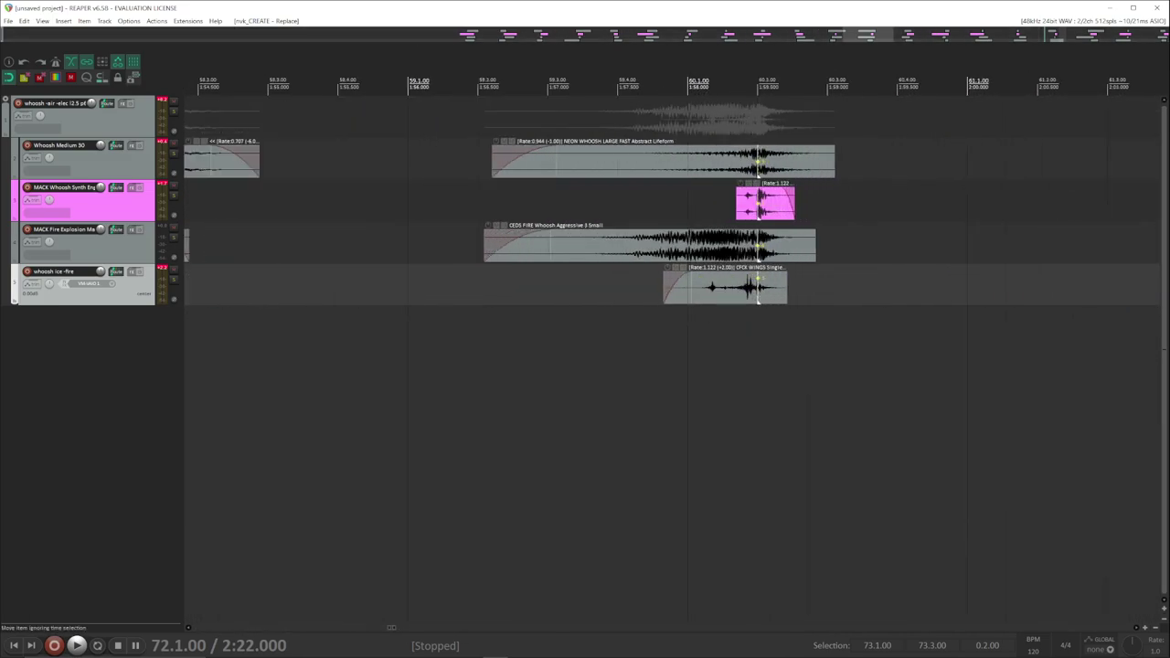
scroll(769, 291, down, 8)
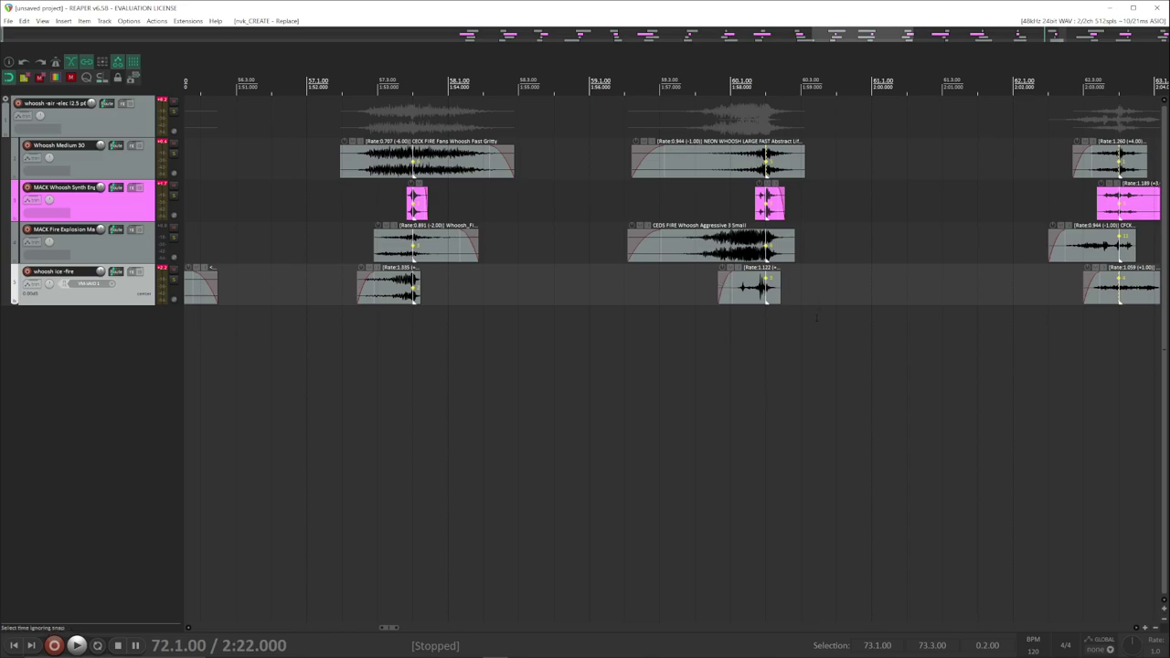
scroll(719, 283, down, 10)
scroll(805, 352, down, 5)
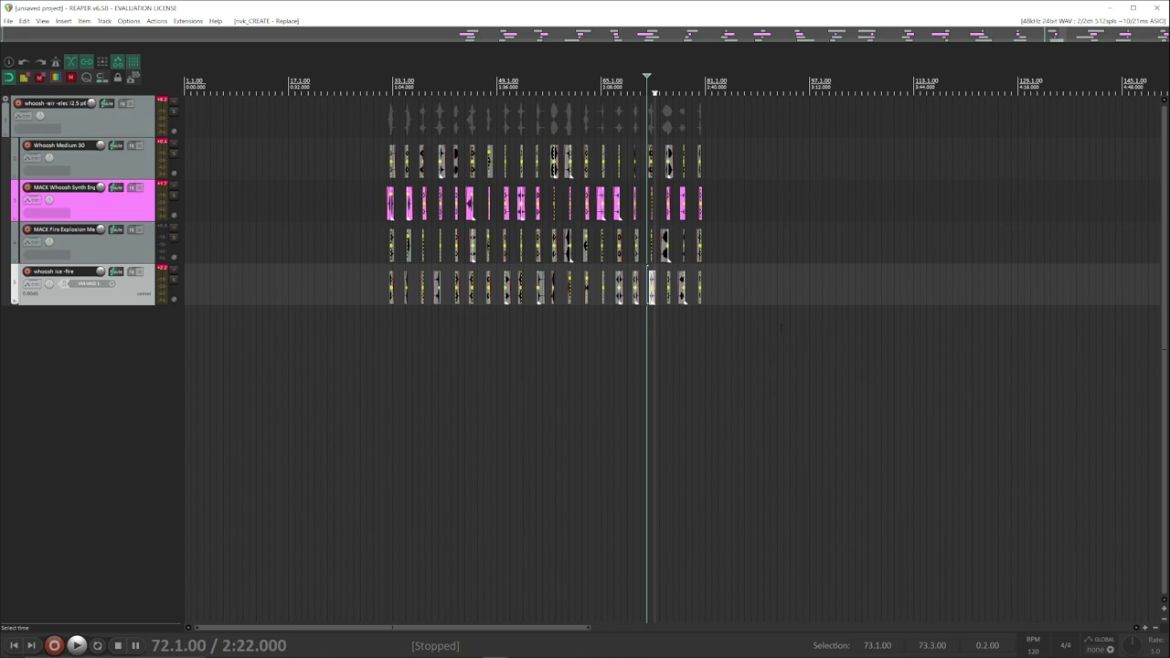
Step: Look through the action list filtered by "nvk" and close it
key(shift+slash)
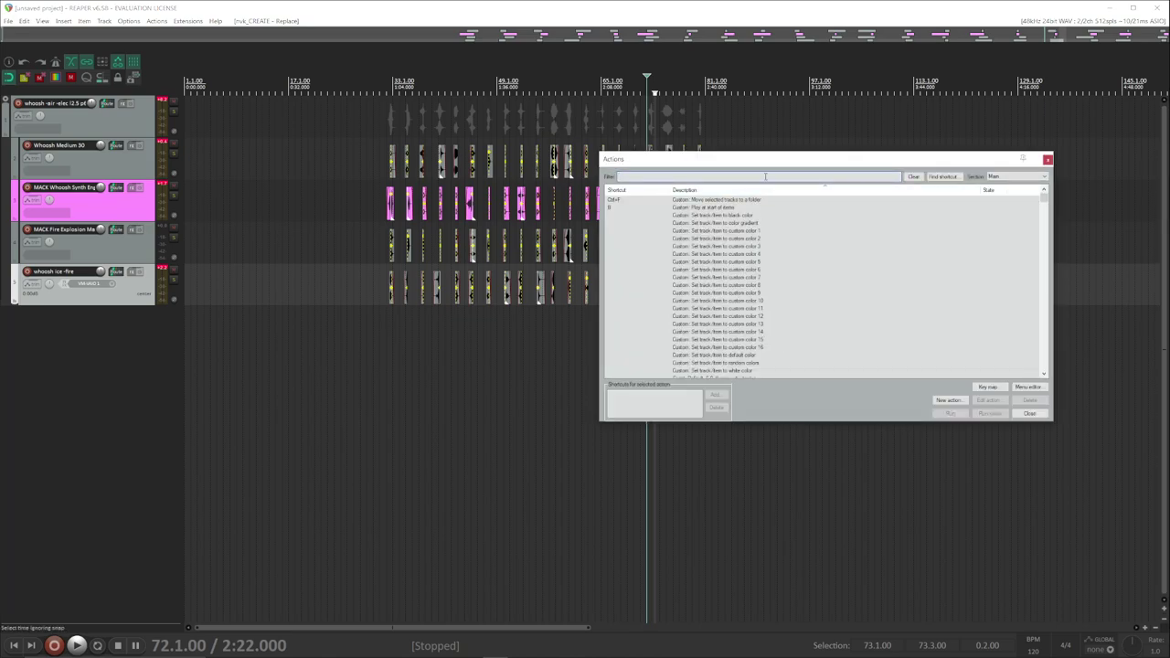
text(nvk)
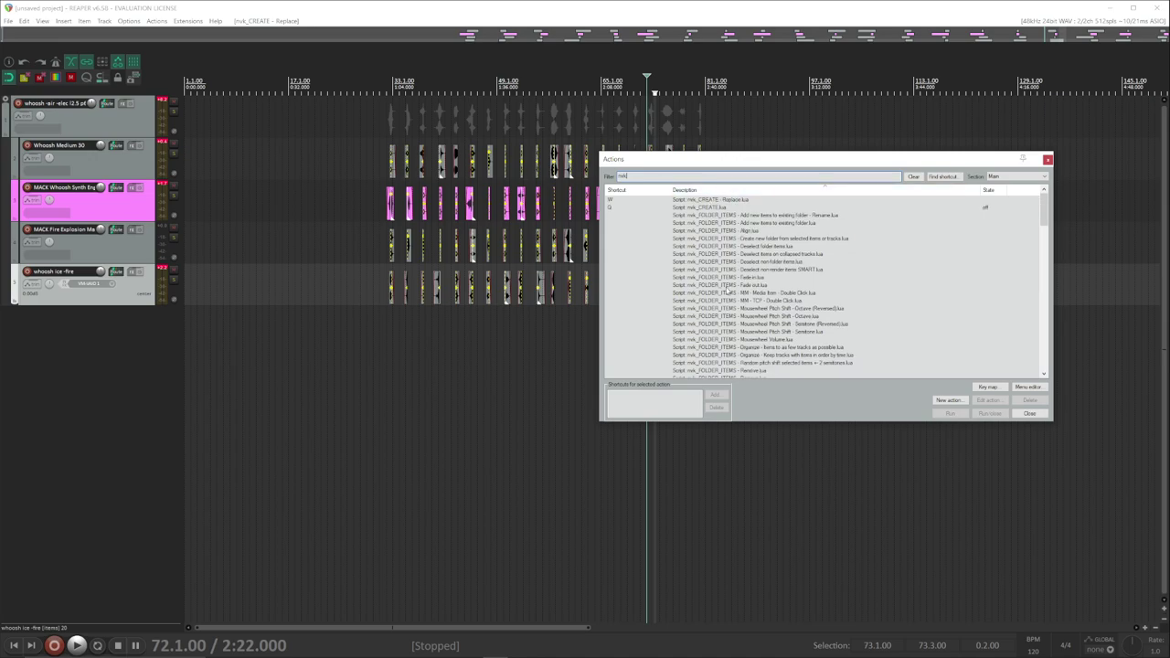
click(729, 296)
scroll(726, 300, down, 15)
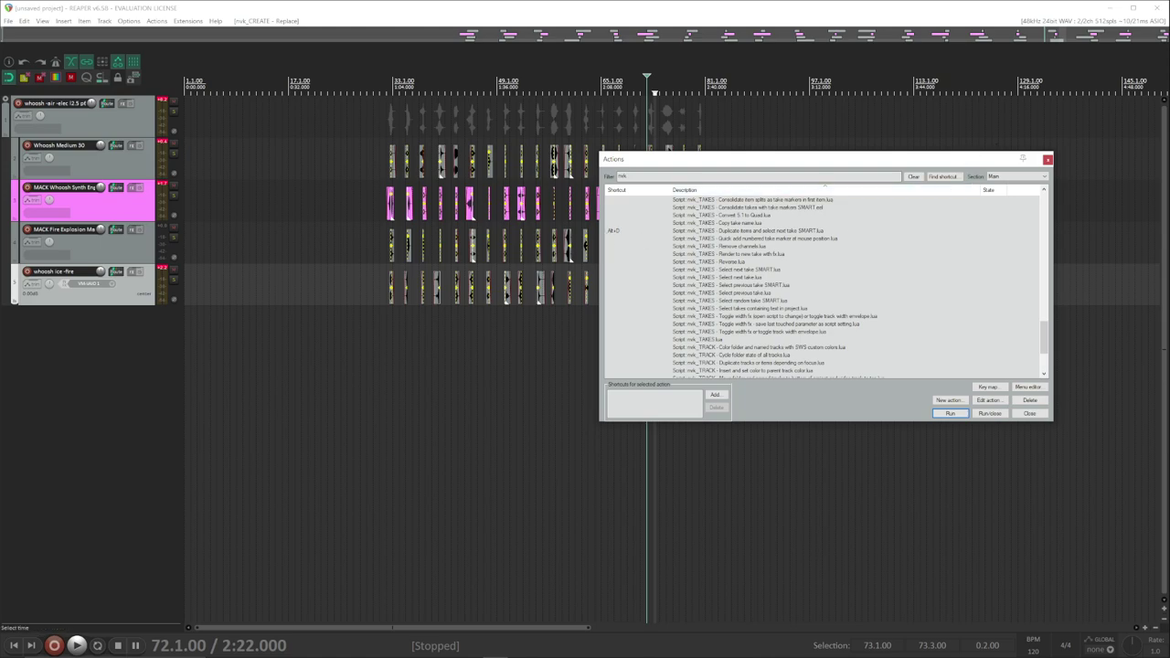
click(1047, 160)
Step: Audition the last whoosh variation near bar 80 and duplicate its four layered items
scroll(669, 256, up, 10)
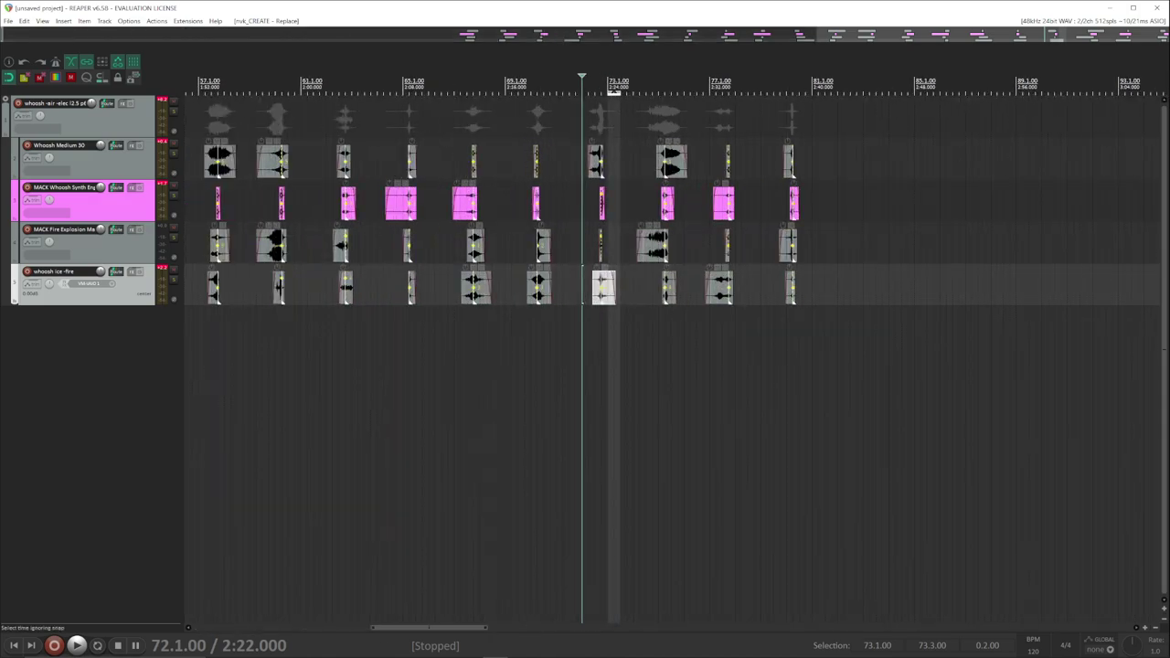
click(683, 198)
key(space)
key(space)
mouse_move(789, 193)
mouse_down()
mouse_move(741, 184)
mouse_move(788, 158)
mouse_move(655, 335)
mouse_up()
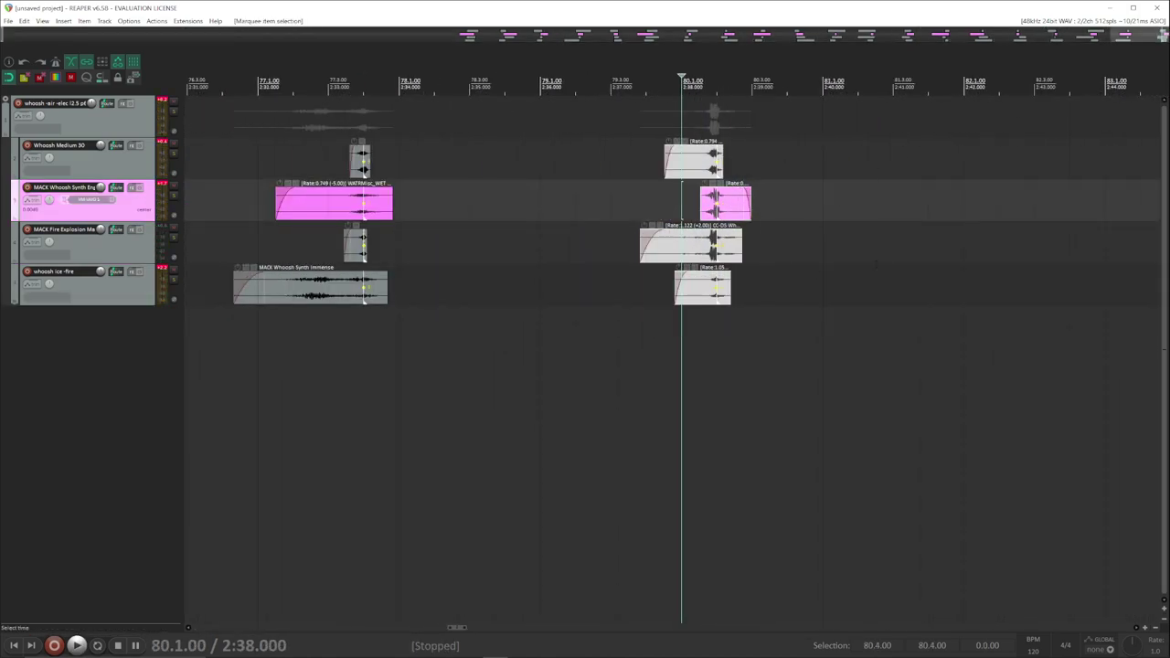
key(ctrl+d)
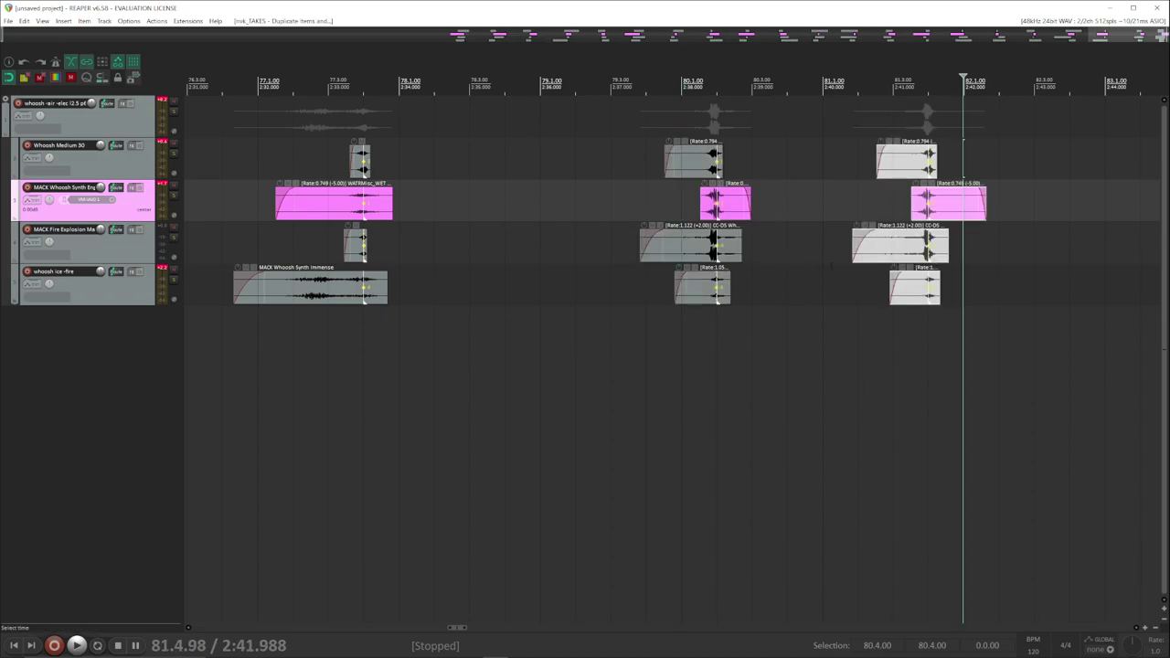
Step: Audition the duplicated variation near bar 81 and compare its layers with the original near bar 80
click(857, 266)
key(space)
key(space)
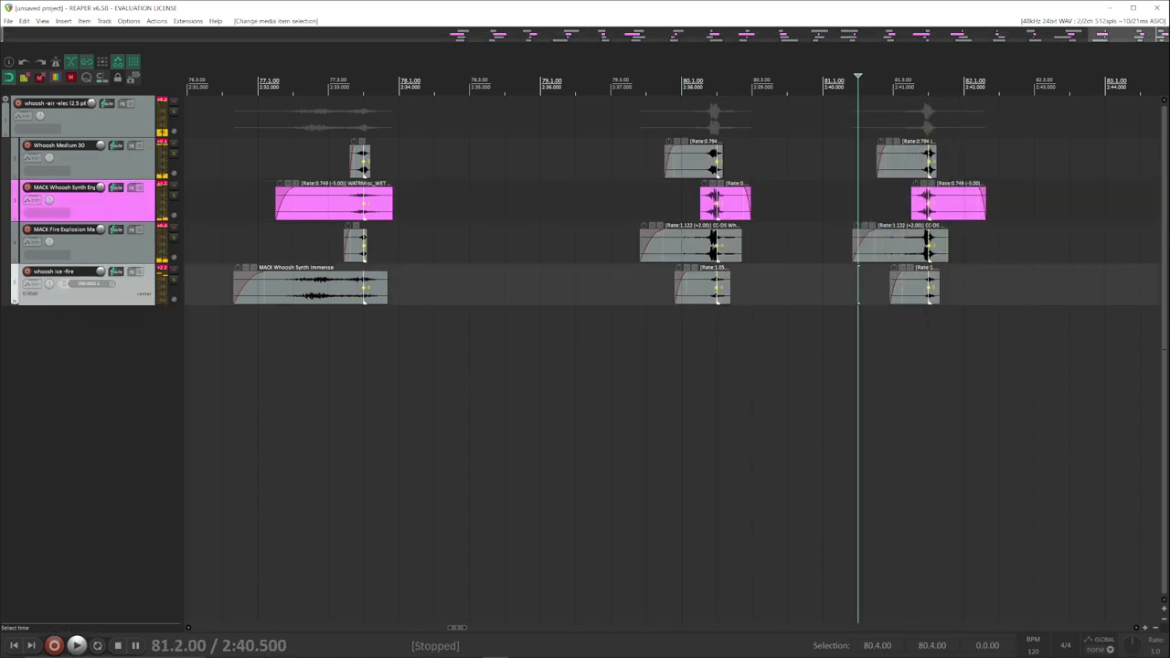
scroll(923, 194, up, 2)
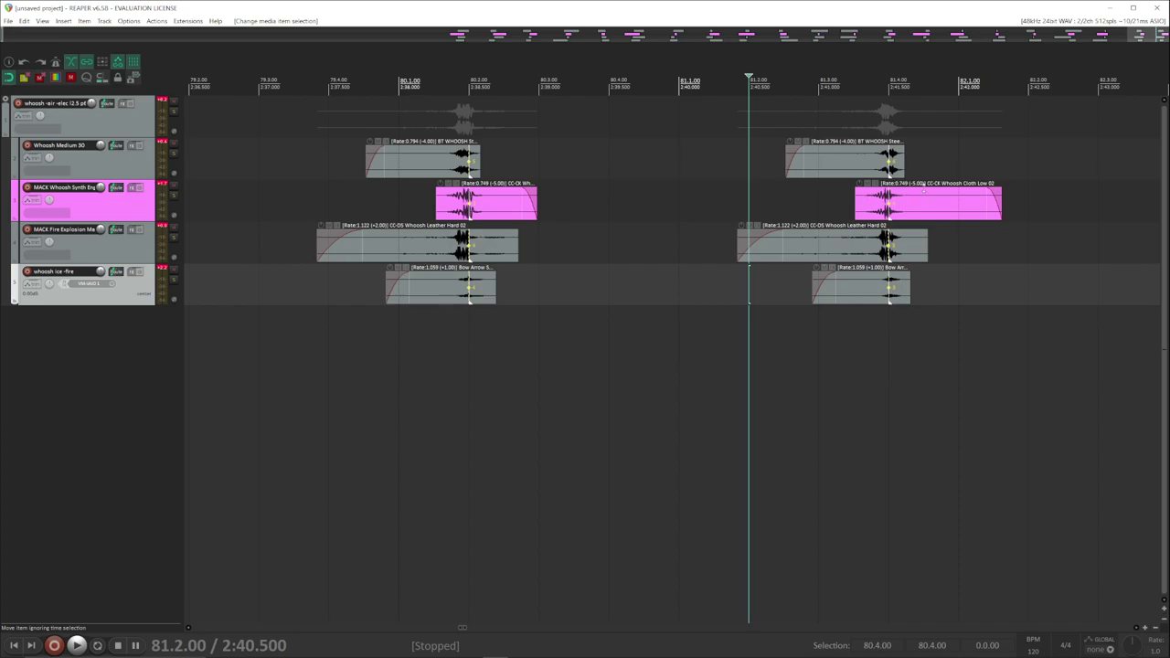
scroll(923, 194, down, 2)
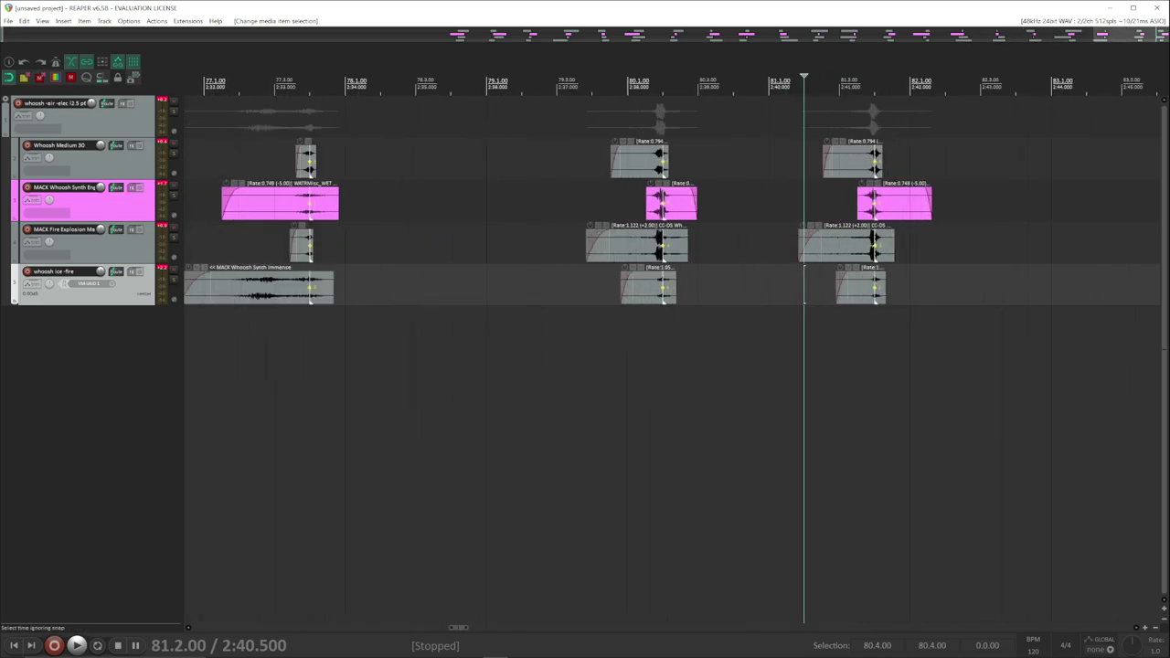
scroll(885, 194, up, 4)
scroll(886, 194, down, 6)
Step: Duplicate the four layers of the copied whoosh variation two more times
drag(862, 155, 927, 342)
key(ctrl+d)
key(ctrl+d)
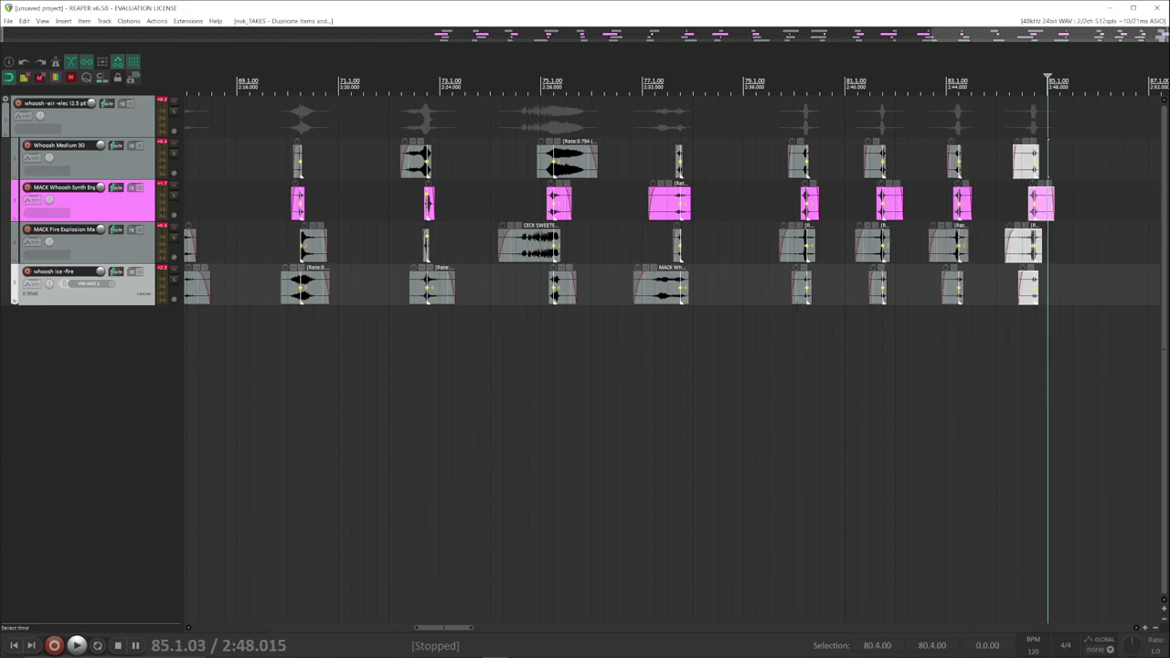
Step: Audition the original whoosh and its three duplicates one after another from bar 80 to bar 84
click(794, 311)
key(space)
click(869, 316)
click(933, 317)
click(1022, 316)
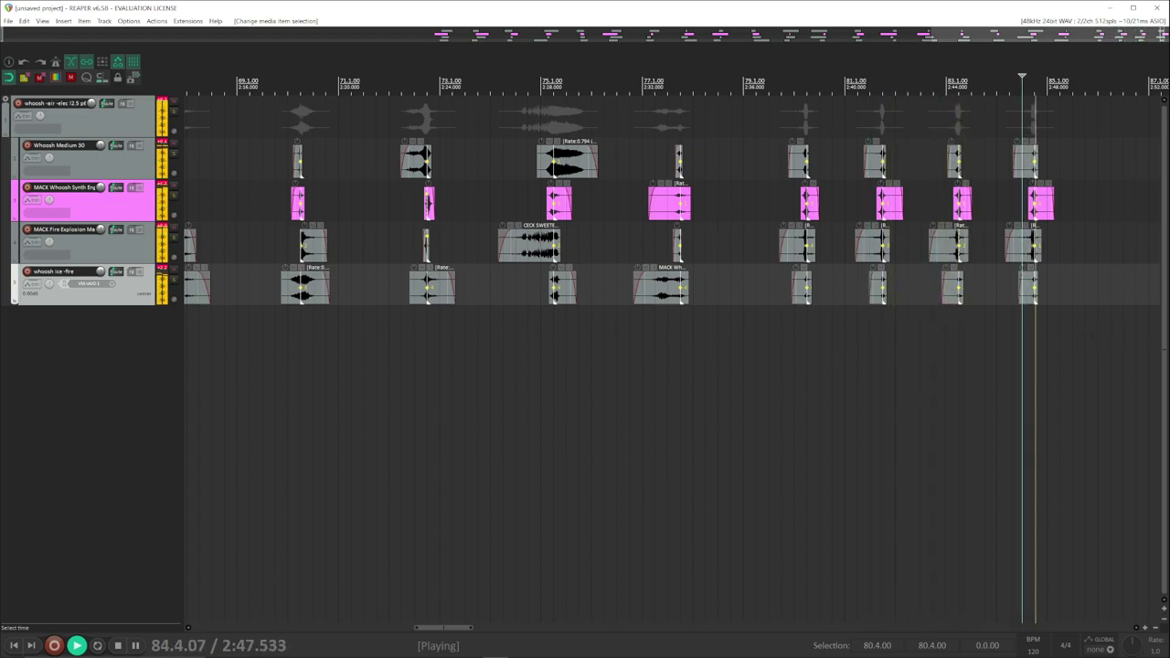
key(space)
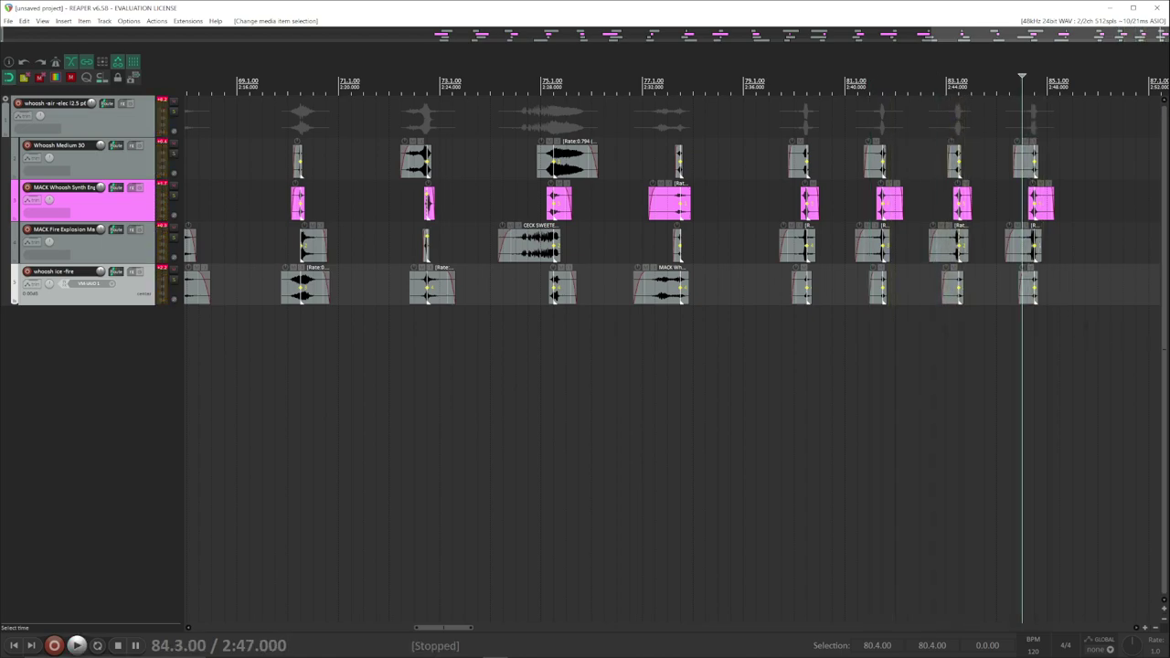
Step: Undo all edits until the project has no tracks or items
scroll(1059, 312, down, 3)
scroll(1044, 322, right, 1)
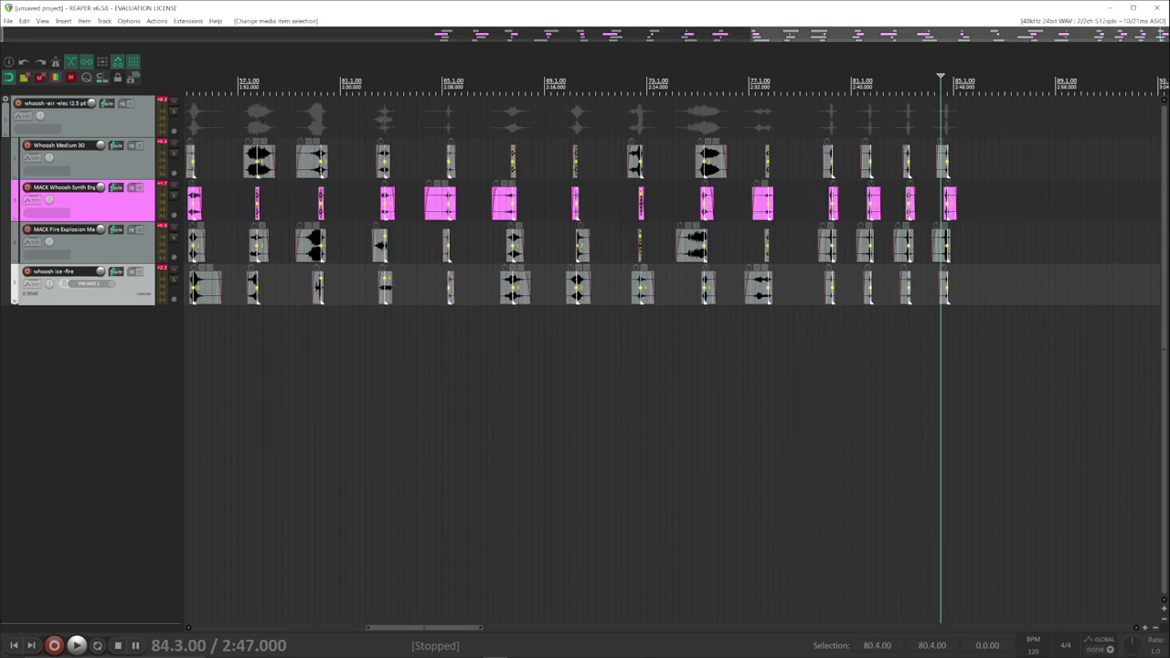
key(ctrl+z)
key(ctrl+z)
key(ctrl+z)
key(ctrl+z)
key(ctrl+z)
key(ctrl+z)
key(ctrl+z)
key(ctrl+z)
key(ctrl+z)
key(ctrl+z)
key(ctrl+z)
key(ctrl+z)
key(ctrl+z)
key(ctrl+z)
key(ctrl+z)
key(ctrl+z)
key(ctrl+z)
key(ctrl+z)
key(ctrl+z)
key(ctrl+z)
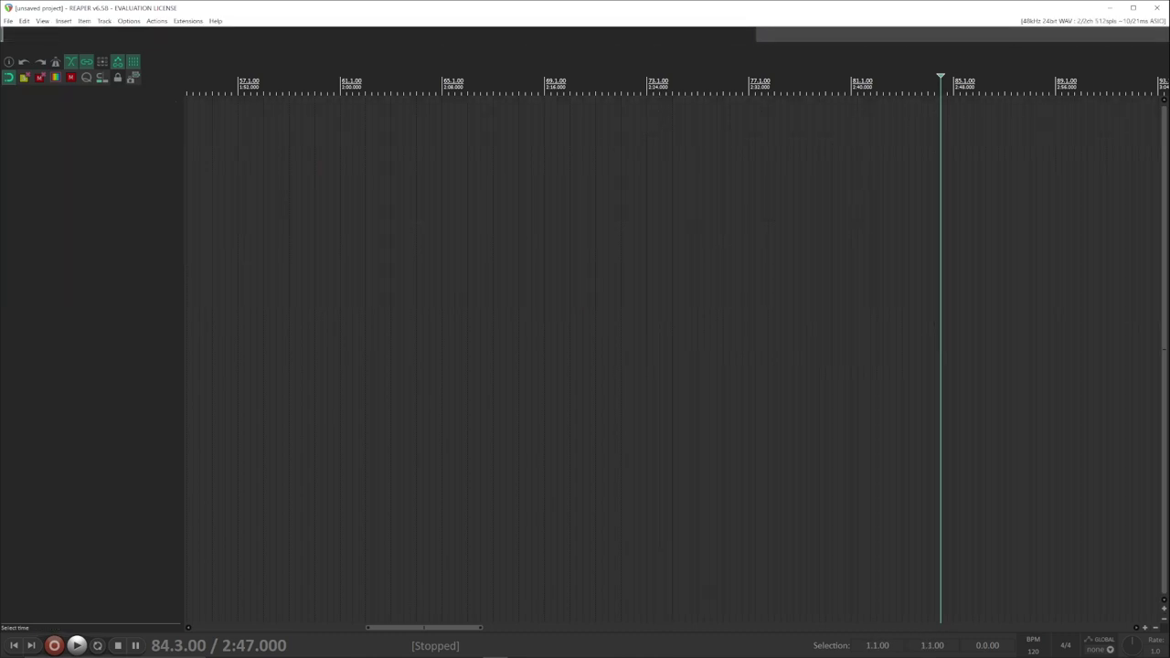
Step: Open nvk_CREATE, choose the DRUMS media database and search for "kick"
scroll(737, 373, left, 12)
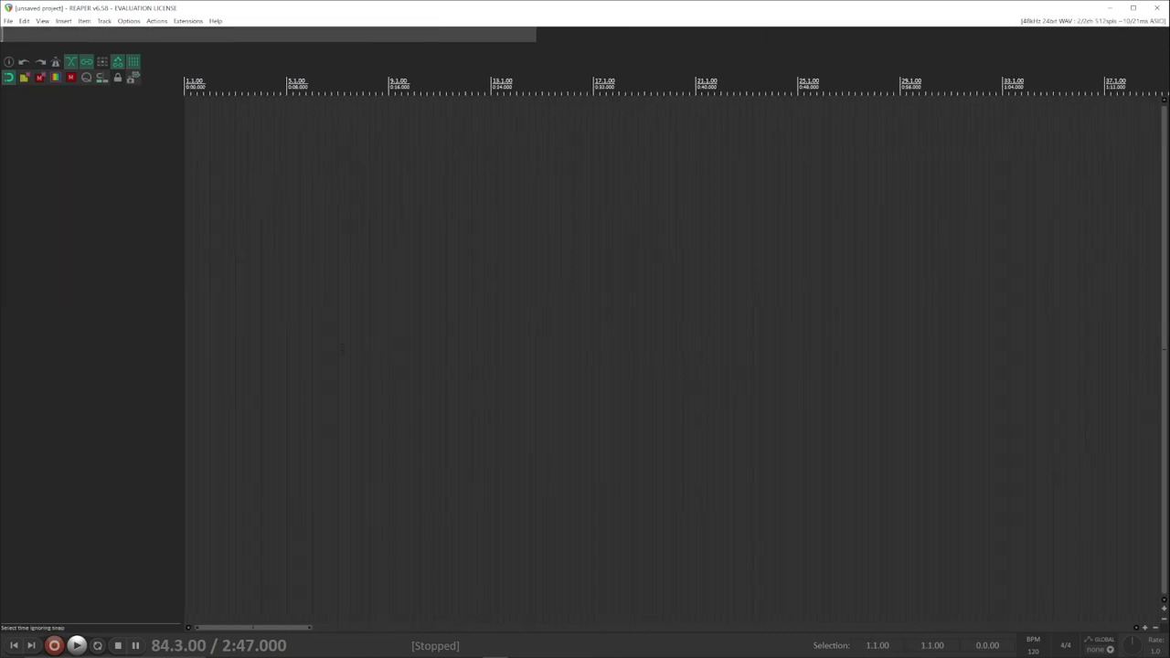
key(ctrl+space)
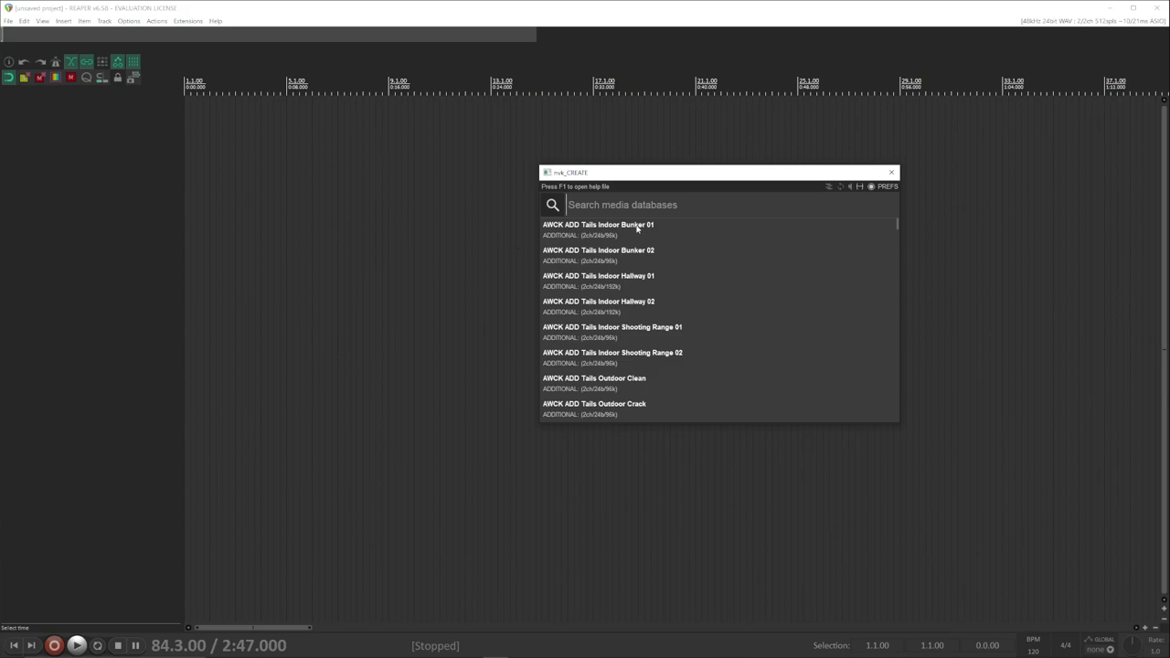
click(552, 205)
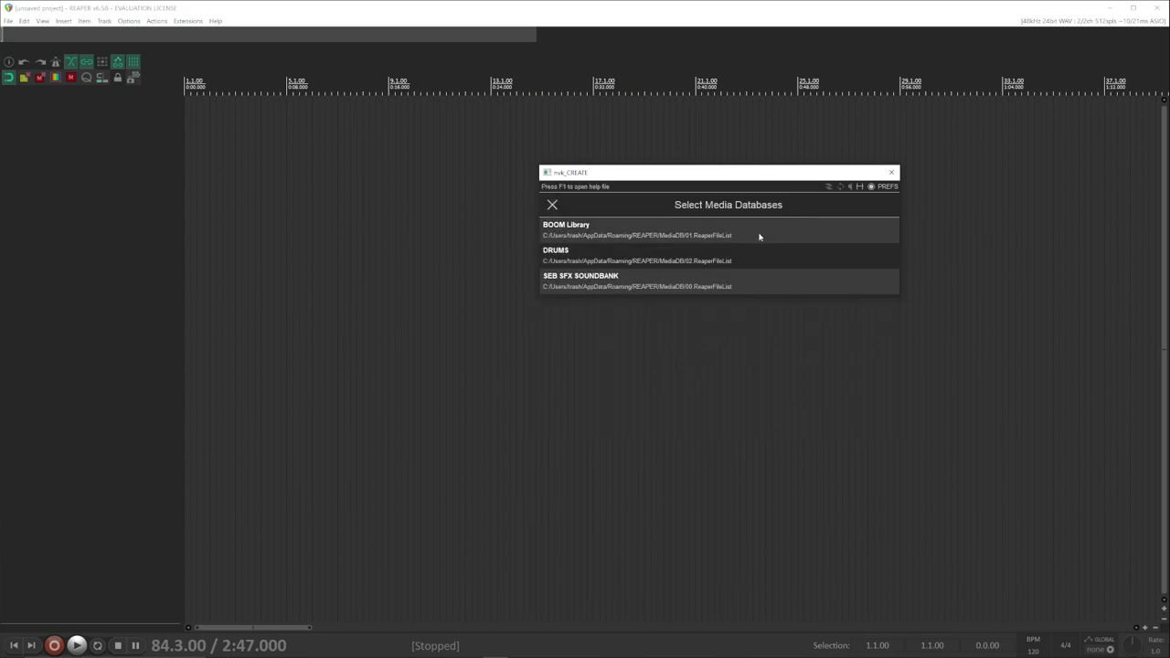
click(558, 249)
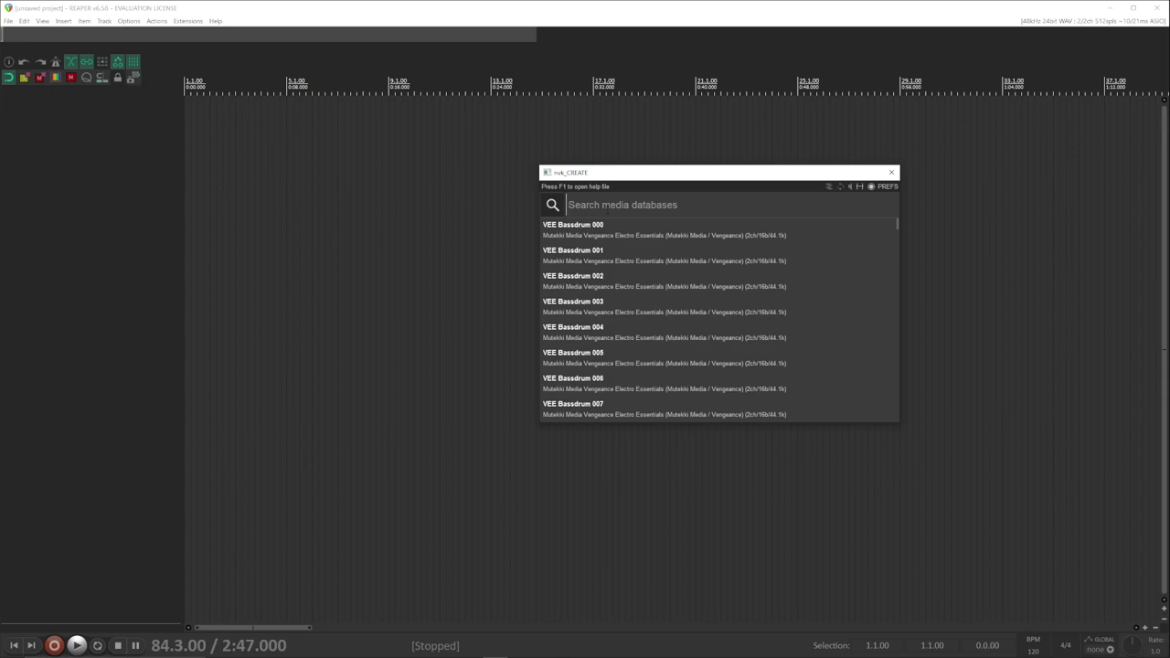
text(kick)
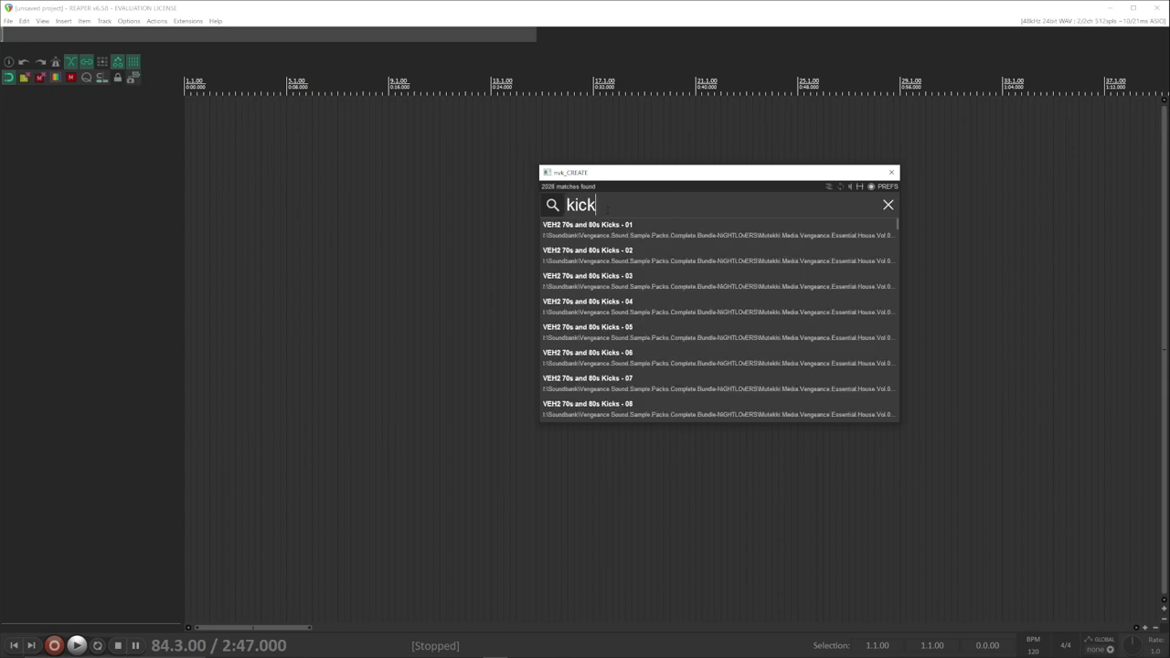
Step: Generate 20 multi-layer kick variations with 3 items each, pitch 0 and reverse 0%
click(829, 186)
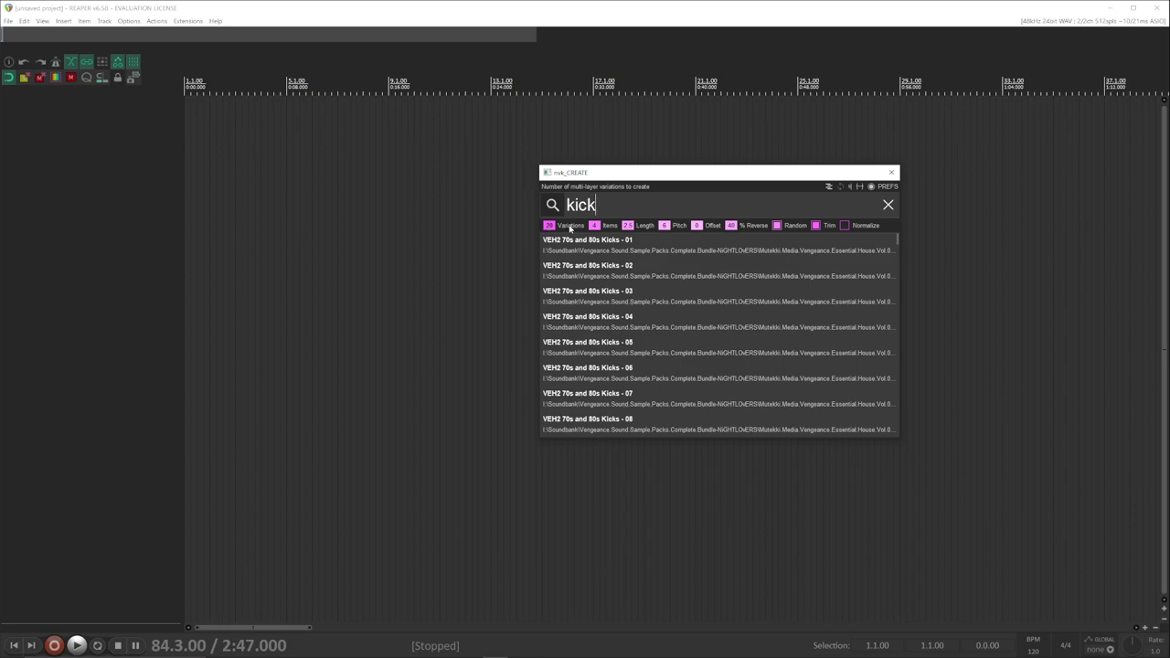
drag(594, 231, 595, 239)
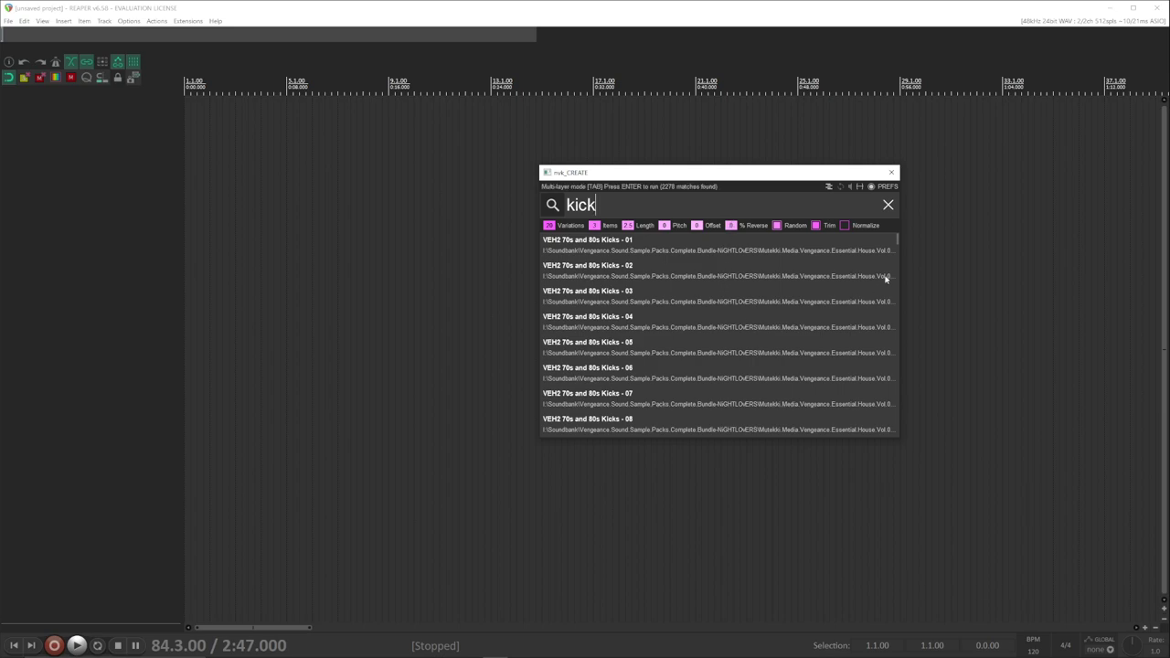
key(Return)
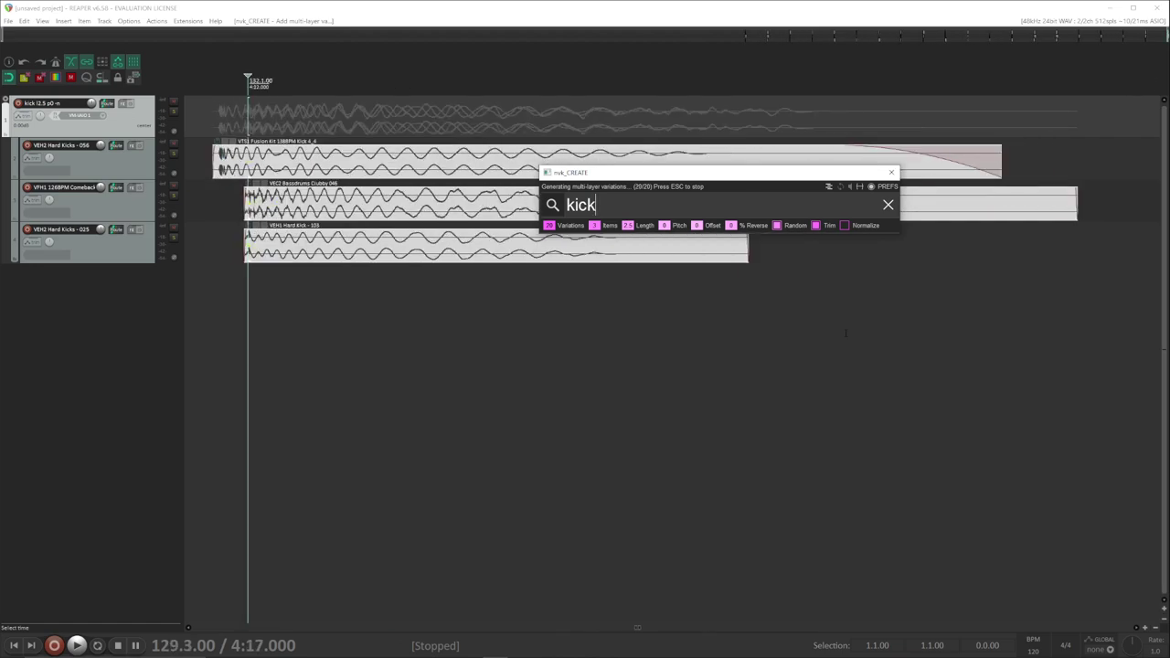
Step: Close the nvk_CREATE window and audition the first kick variation at bar 84
click(891, 173)
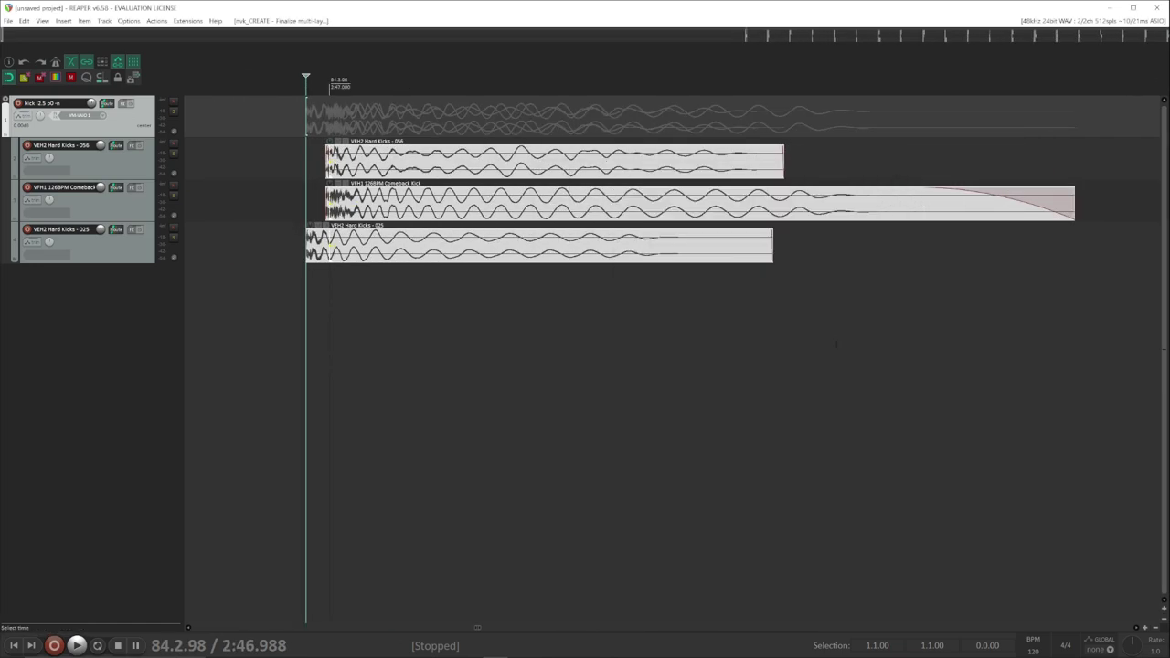
scroll(835, 340, down, 12)
scroll(835, 340, down, 3)
scroll(904, 340, up, 5)
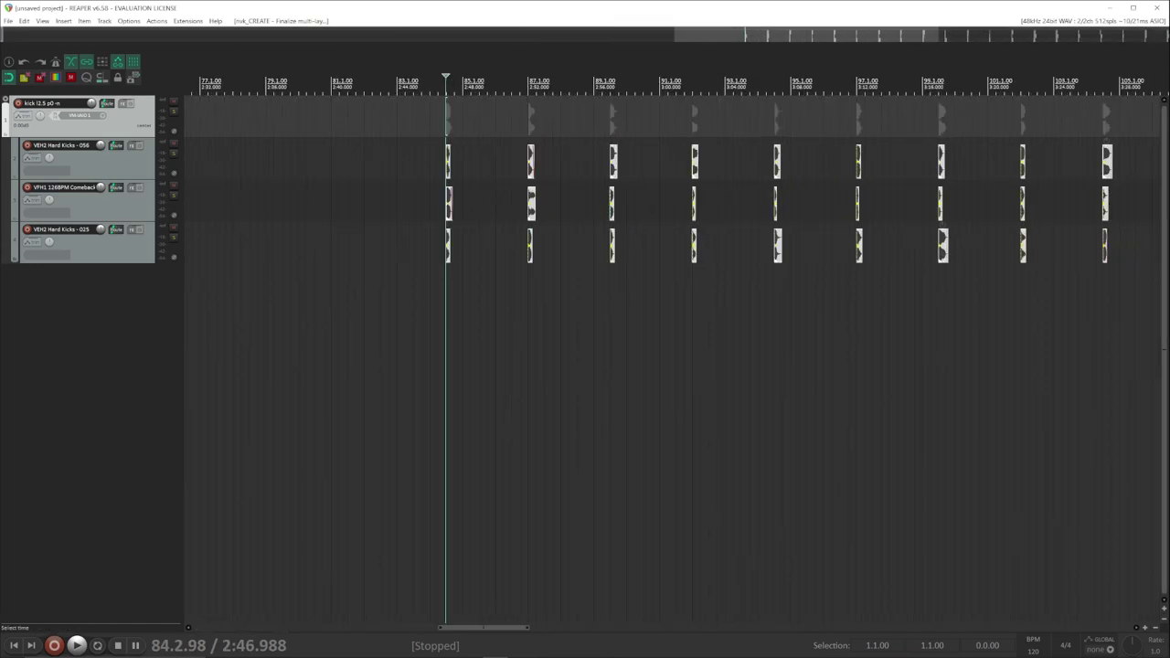
scroll(431, 340, up, 4)
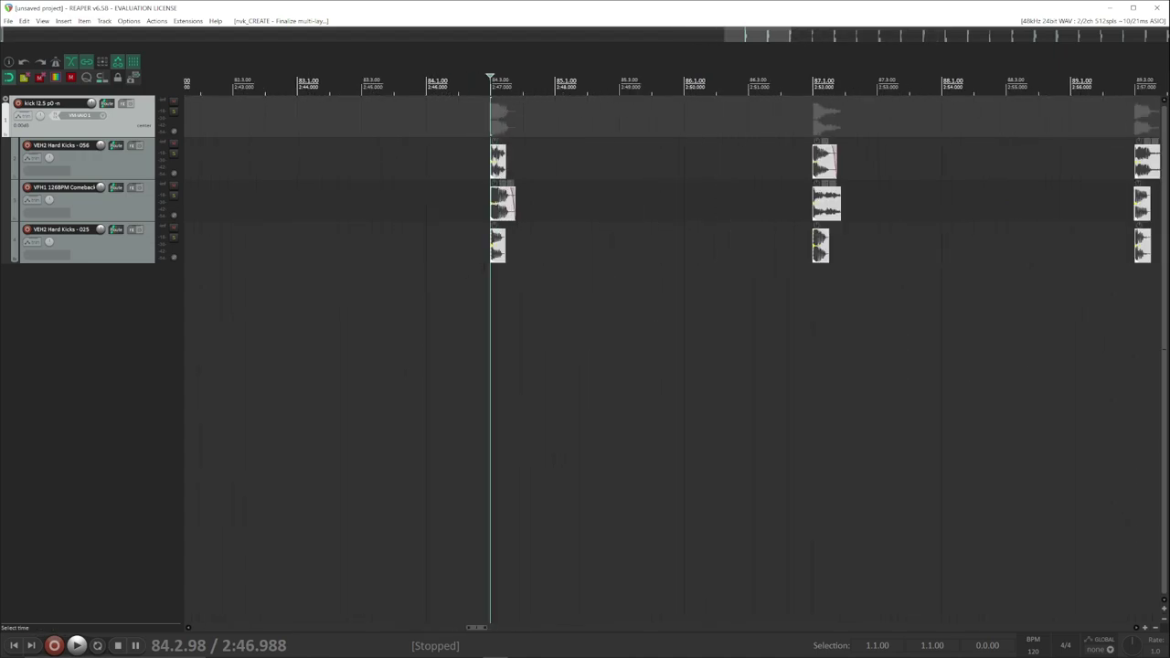
scroll(502, 242, right, 3)
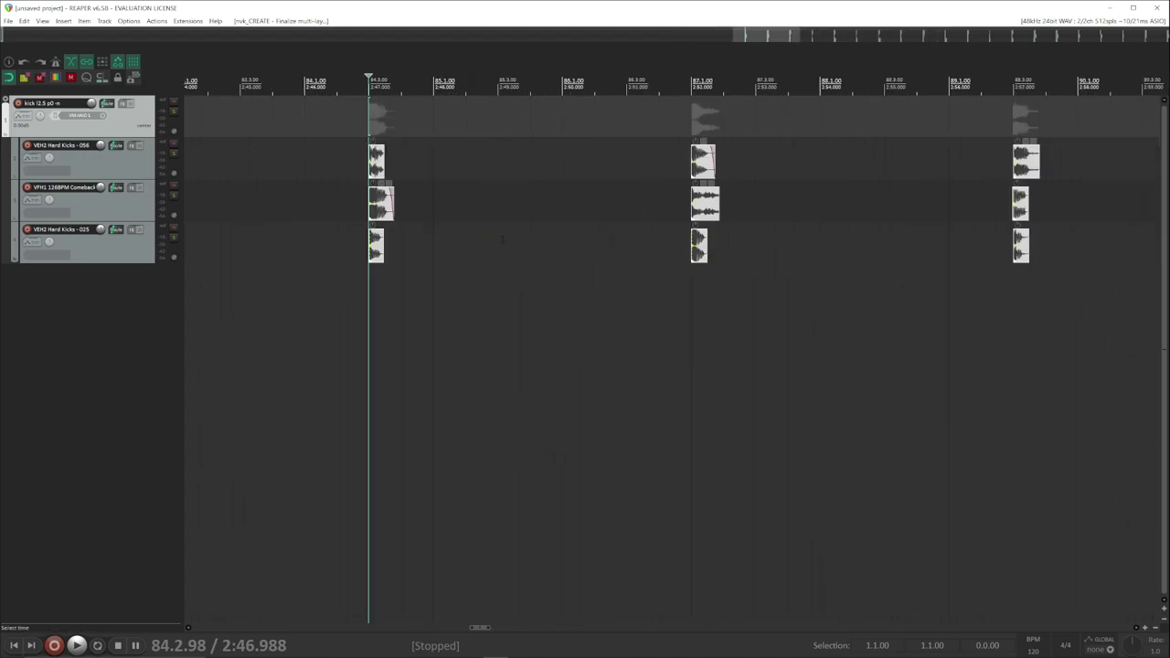
key(space)
key(space)
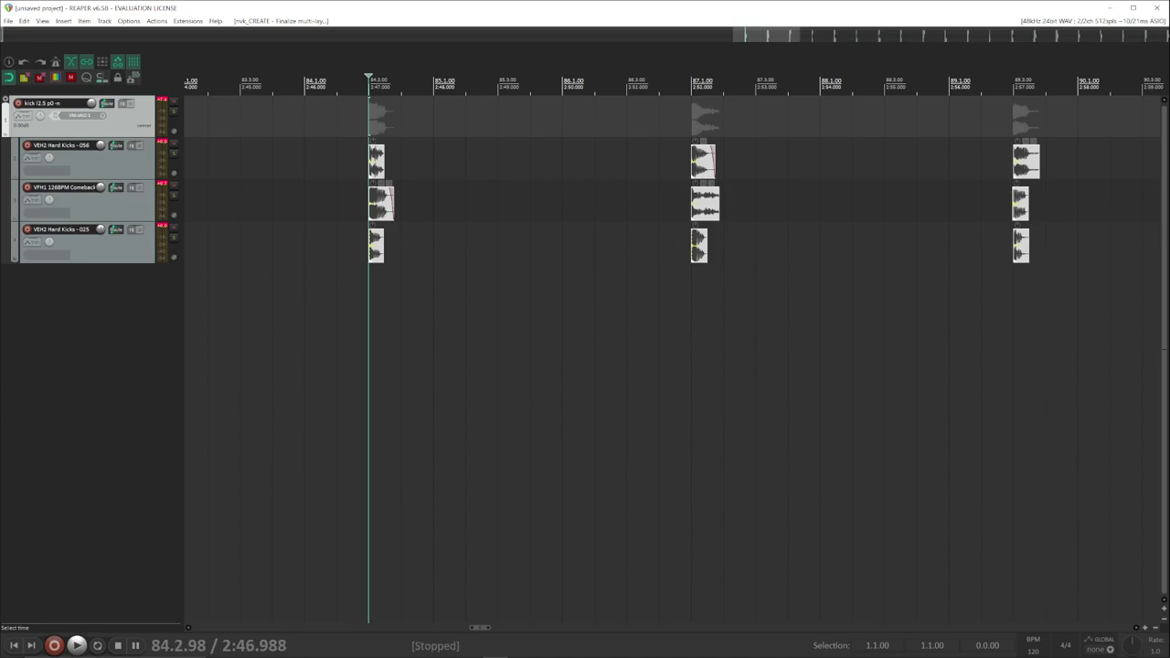
Step: Audition the kick variations one after another from bar 87 to bar 97
click(686, 250)
key(space)
click(1008, 257)
scroll(995, 277, right, 5)
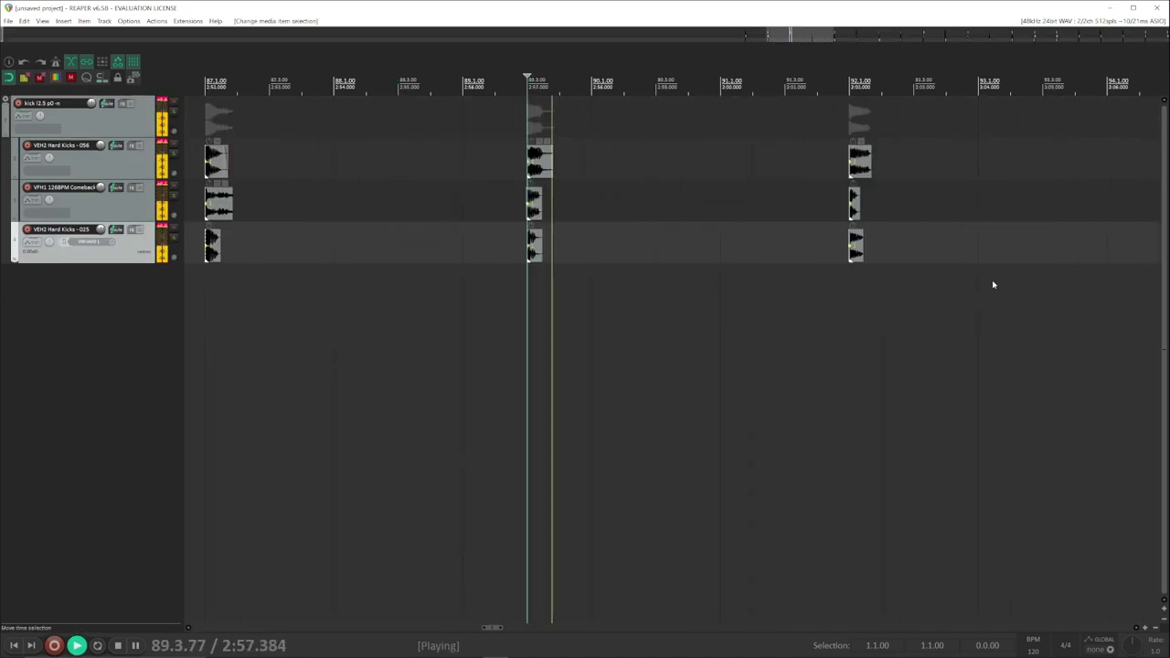
click(728, 257)
click(1039, 282)
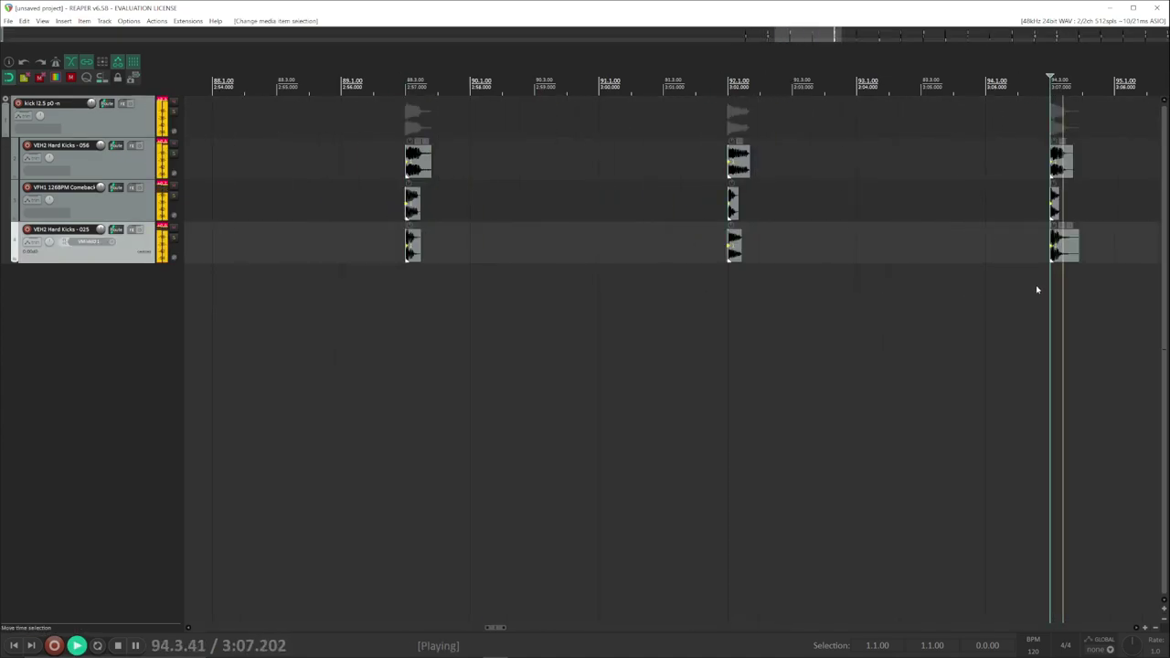
scroll(874, 286, right, 4)
click(886, 274)
scroll(875, 286, right, 6)
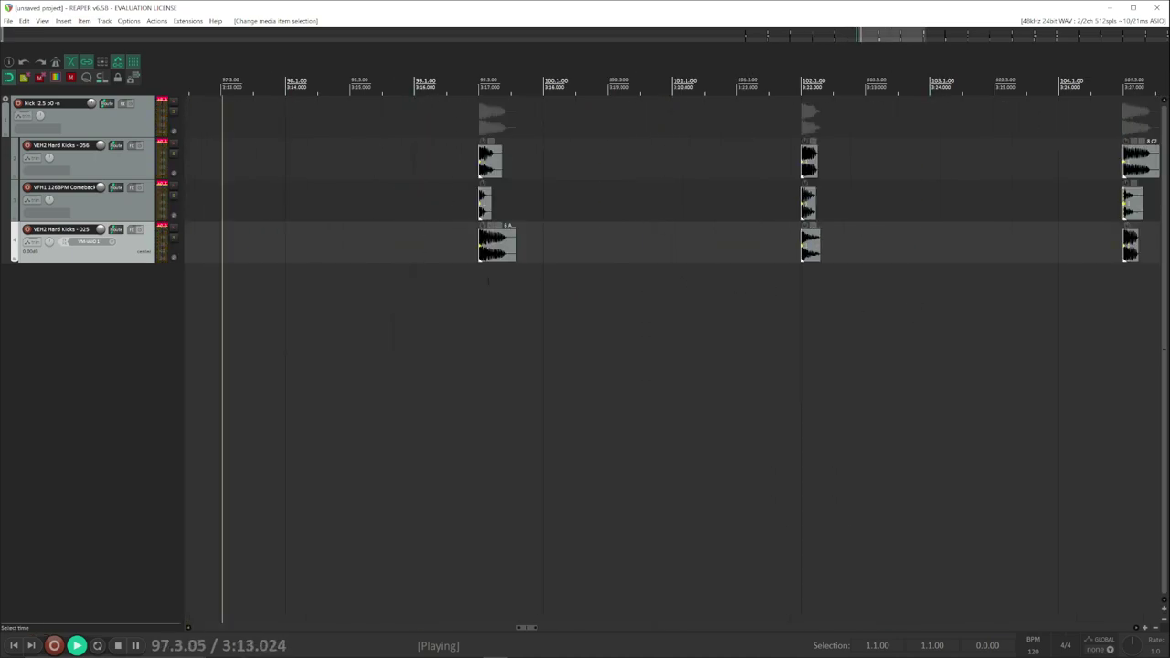
Step: Continue auditioning the kick variations from bar 99 to bar 114 and stop playback
click(477, 280)
click(801, 276)
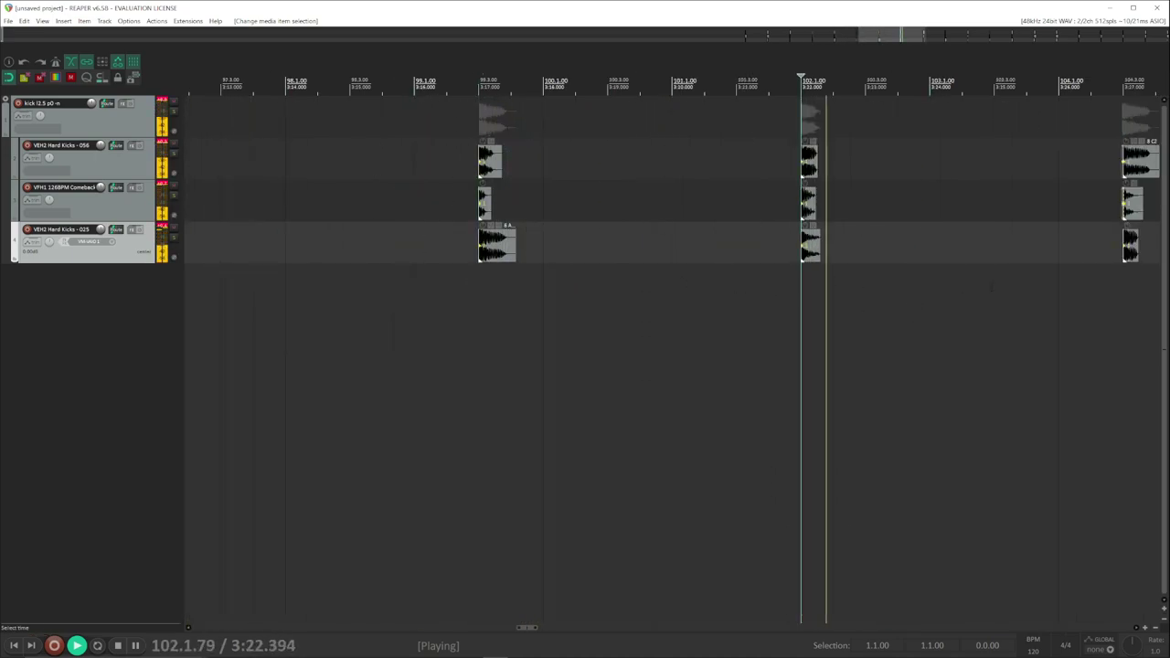
click(1123, 274)
scroll(1005, 283, right, 5)
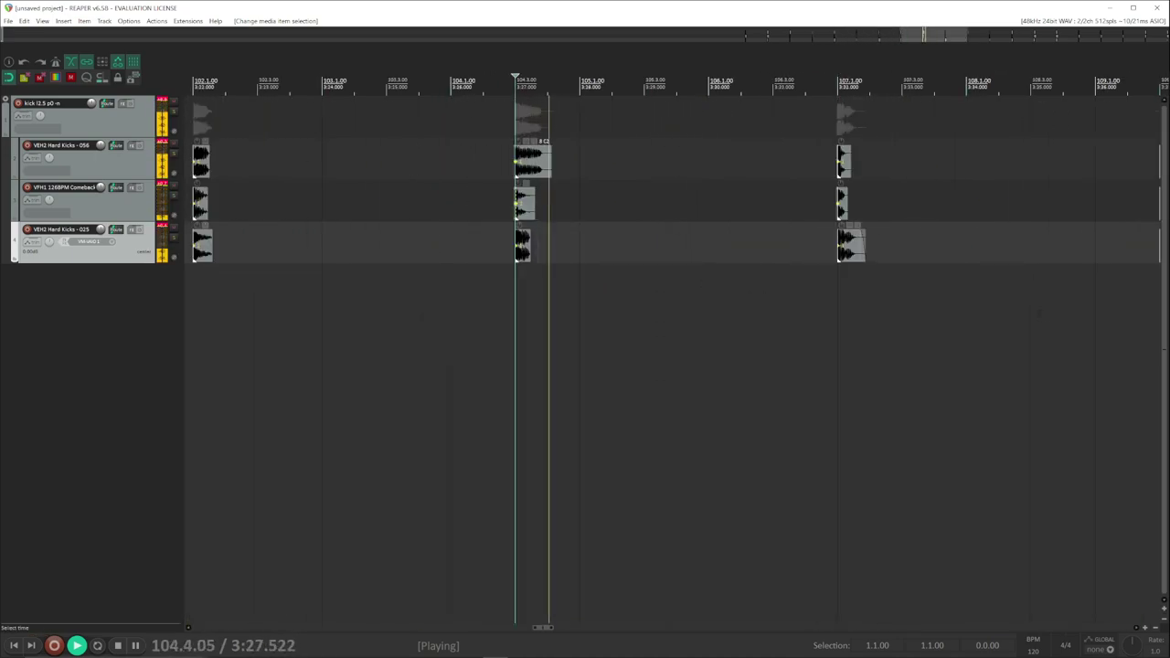
click(837, 292)
scroll(886, 317, right, 1)
scroll(886, 317, right, 5)
click(431, 285)
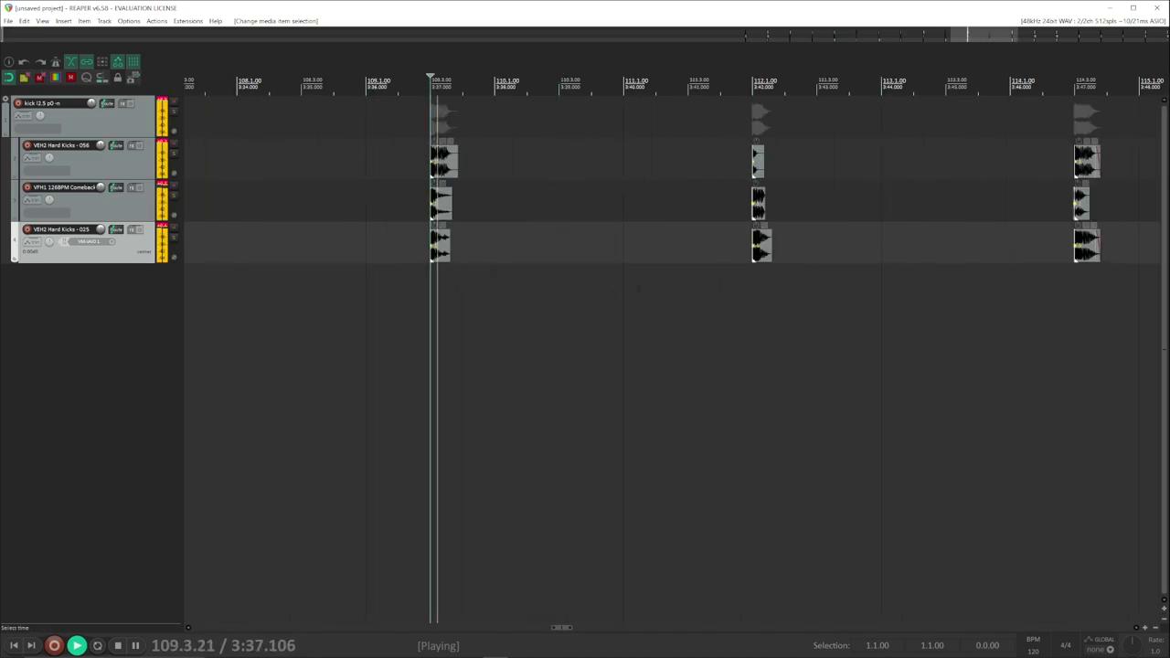
click(752, 283)
click(1074, 293)
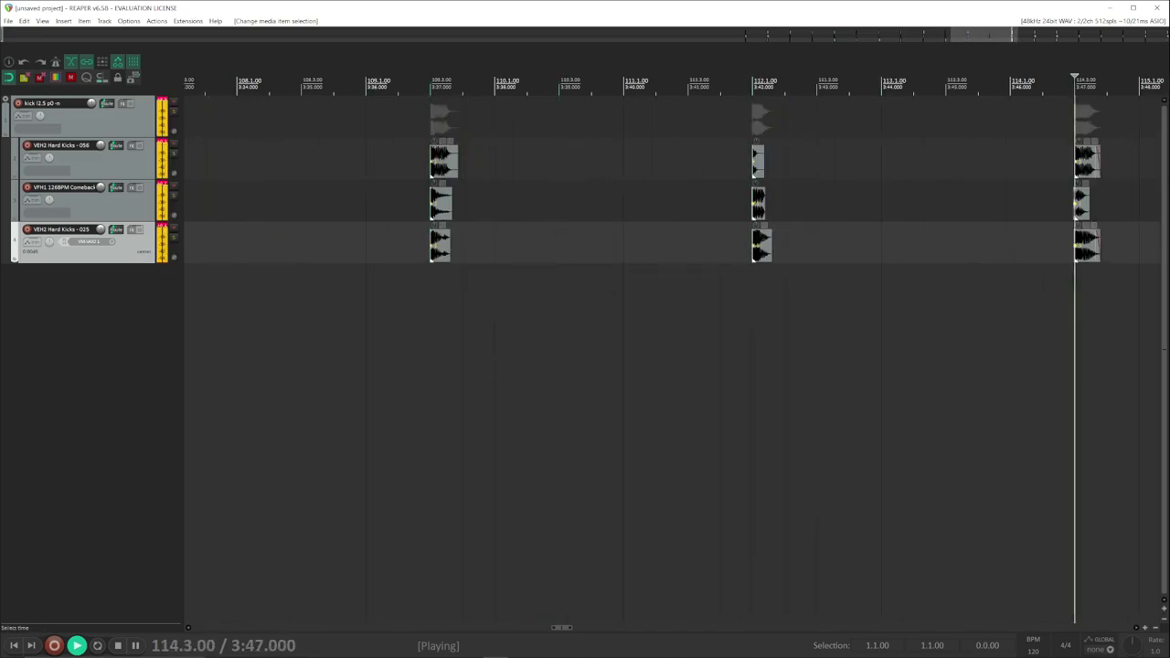
scroll(1057, 308, right, 3)
key(space)
scroll(1044, 308, down, 4)
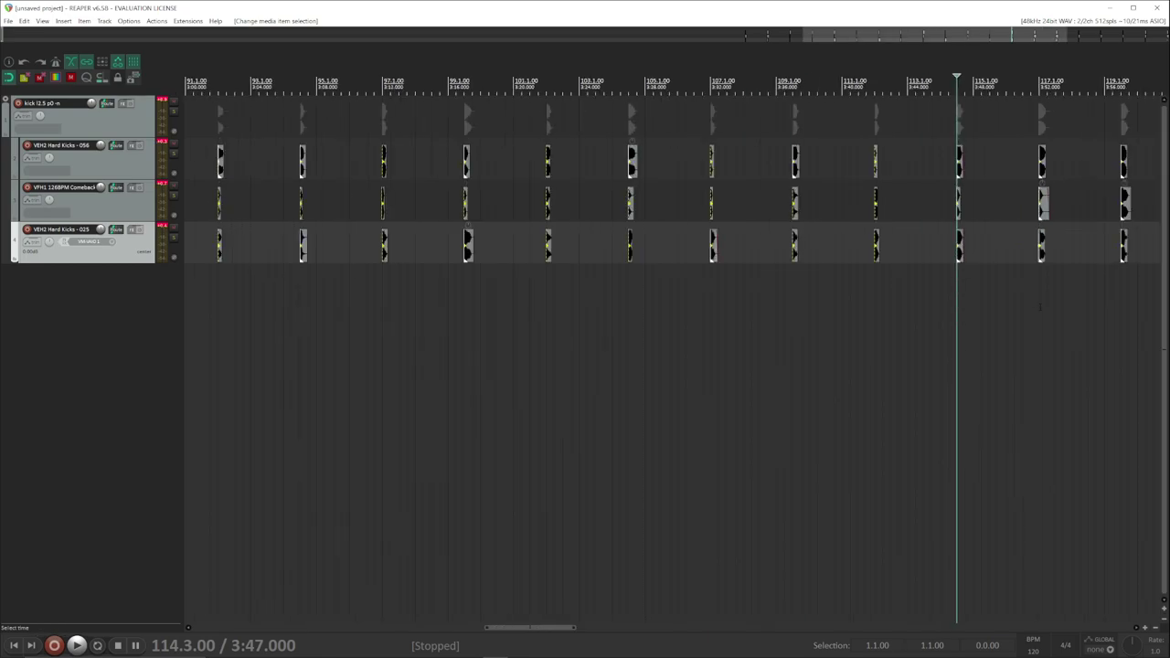
Step: Audition the kick variations from bar 117 to bar 127 and stop playback
scroll(1043, 309, right, 3)
scroll(674, 270, up, 5)
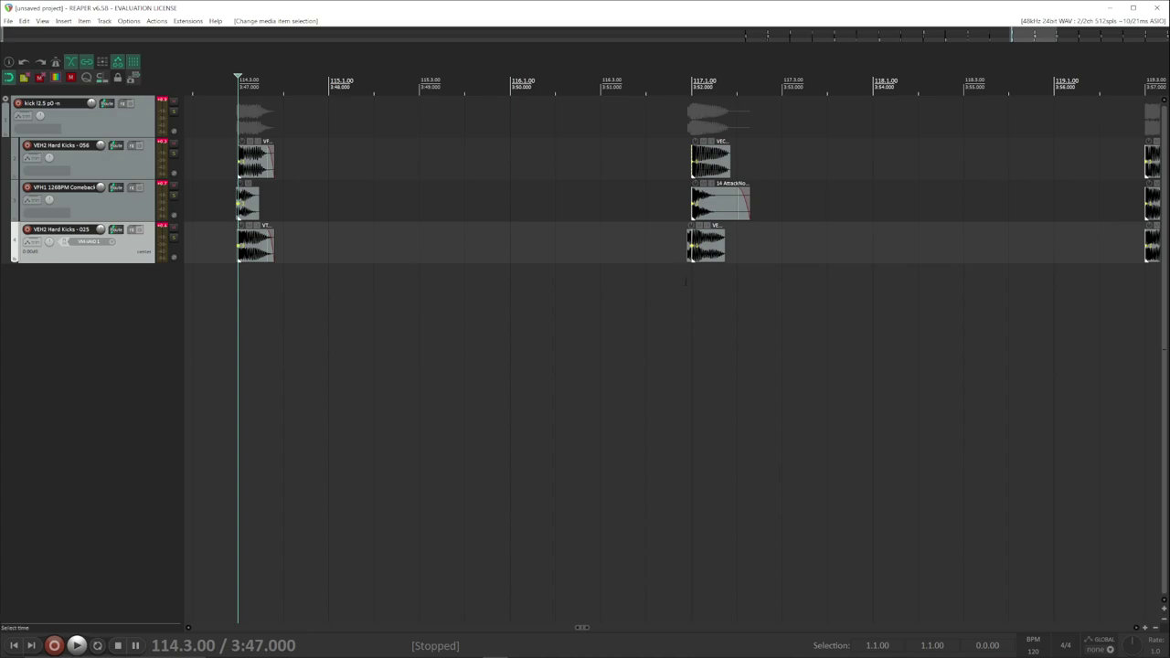
click(685, 281)
key(space)
scroll(686, 282, down, 4)
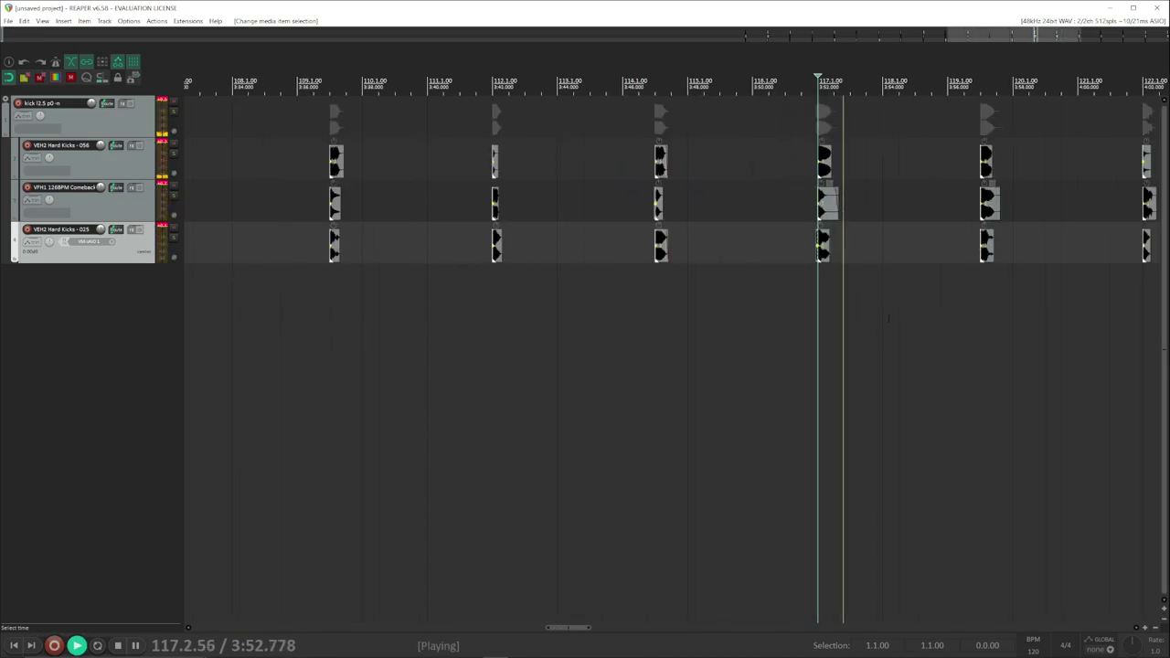
click(979, 282)
click(1143, 285)
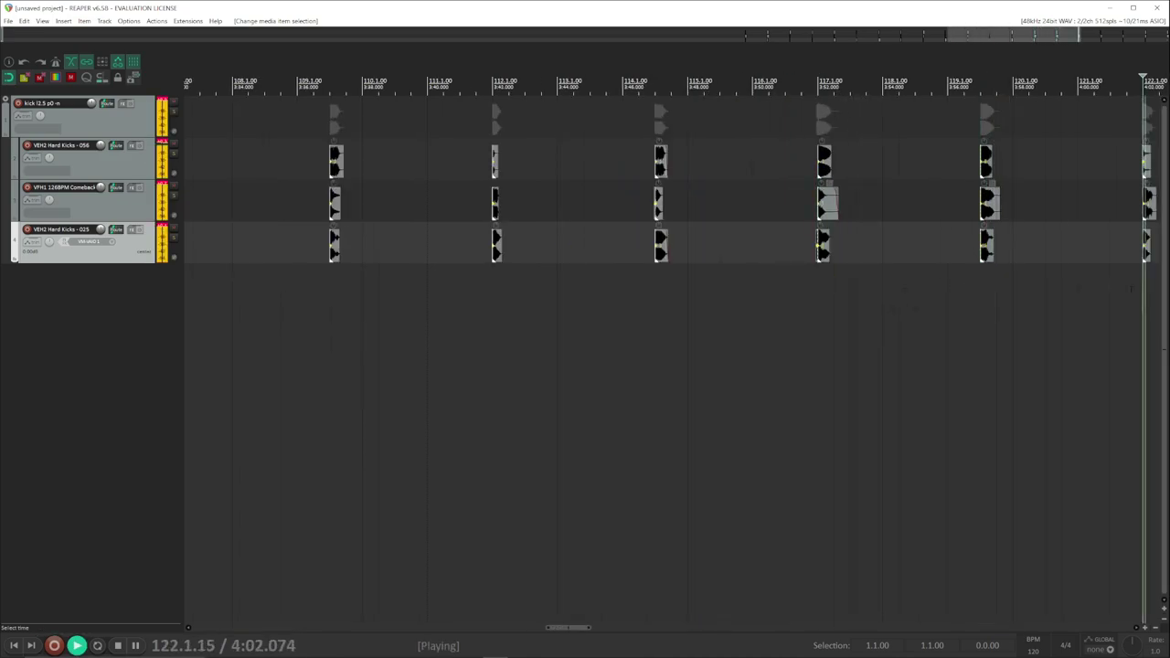
scroll(1045, 288, right, 5)
click(695, 284)
click(860, 292)
key(space)
Step: Undo the kick generation until the project has no tracks or items
key(ctrl+z)
key(ctrl+z)
key(ctrl+z)
key(ctrl+z)
key(ctrl+z)
key(ctrl+z)
key(ctrl+z)
key(ctrl+z)
key(ctrl+z)
key(ctrl+z)
key(ctrl+z)
key(ctrl+z)
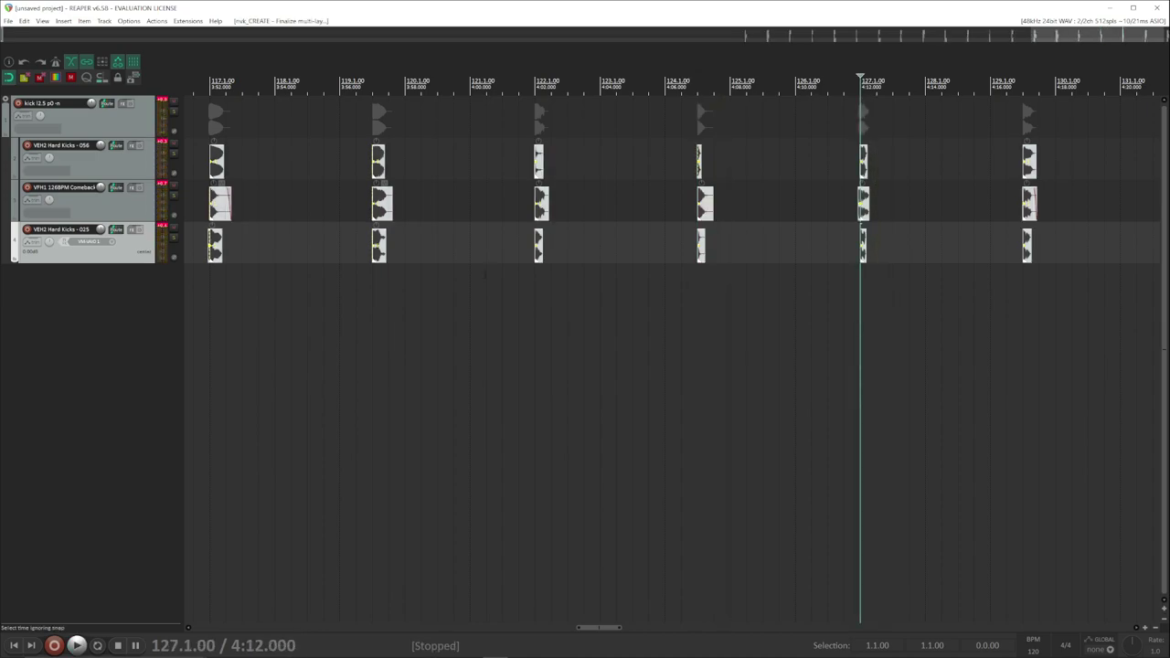
key(ctrl+z)
key(ctrl+z)
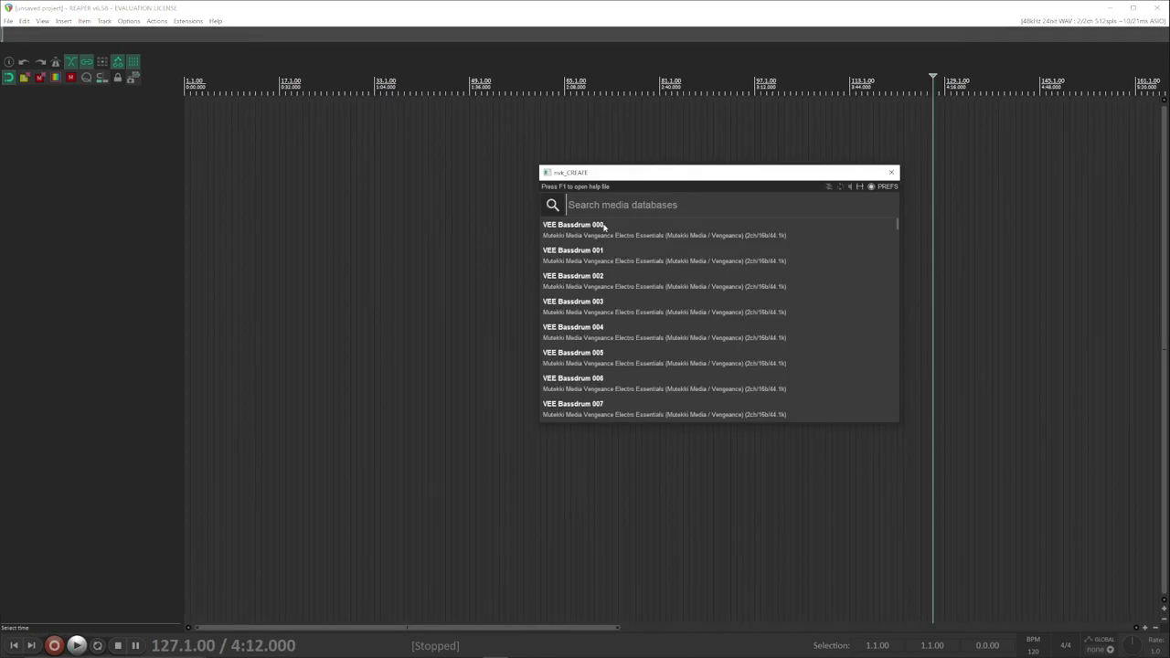
Step: Search nvk_CREATE for "snare" in multi-layer mode and generate 20 variations with 3 items each and pitch 3
key(Tab)
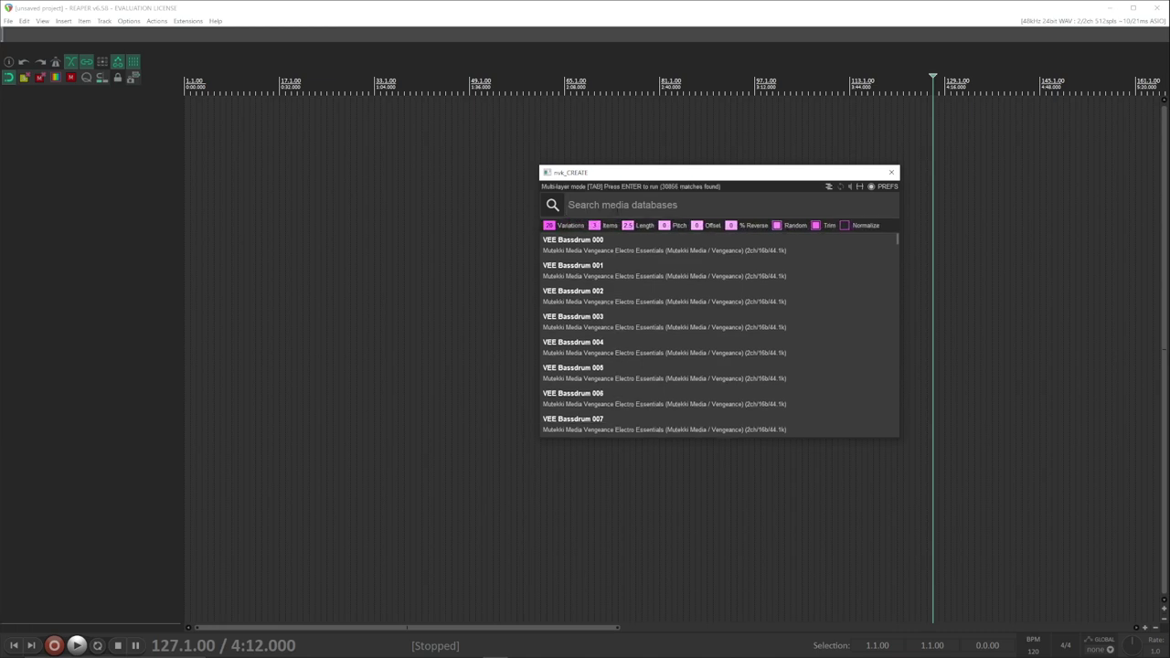
text(snare)
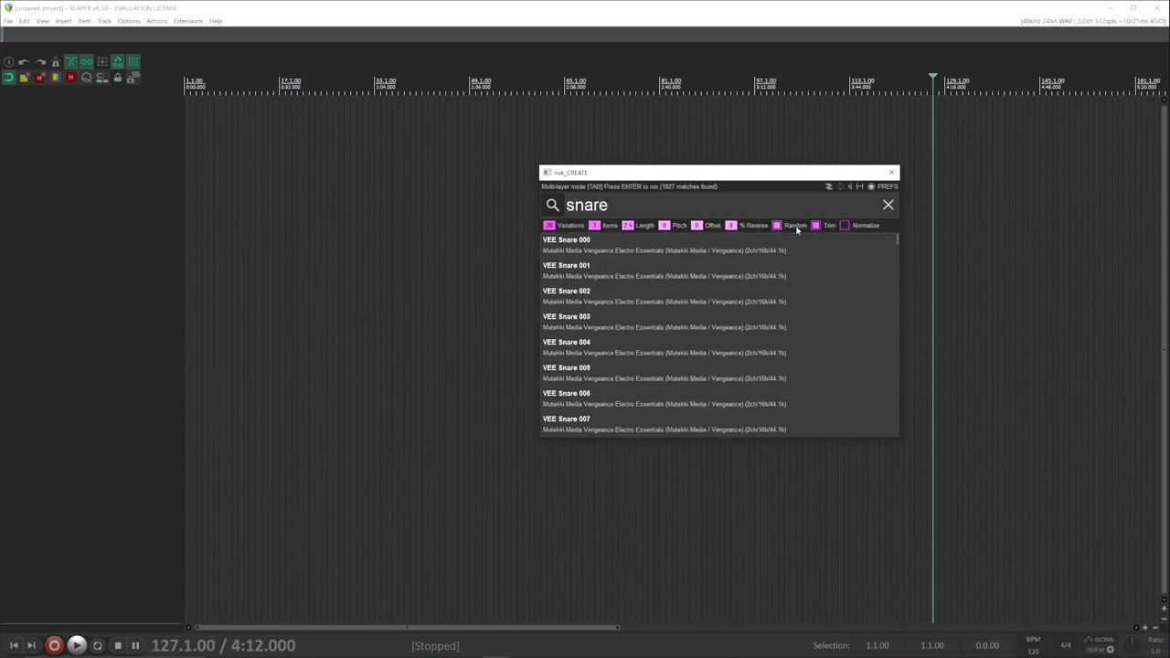
drag(669, 216, 672, 196)
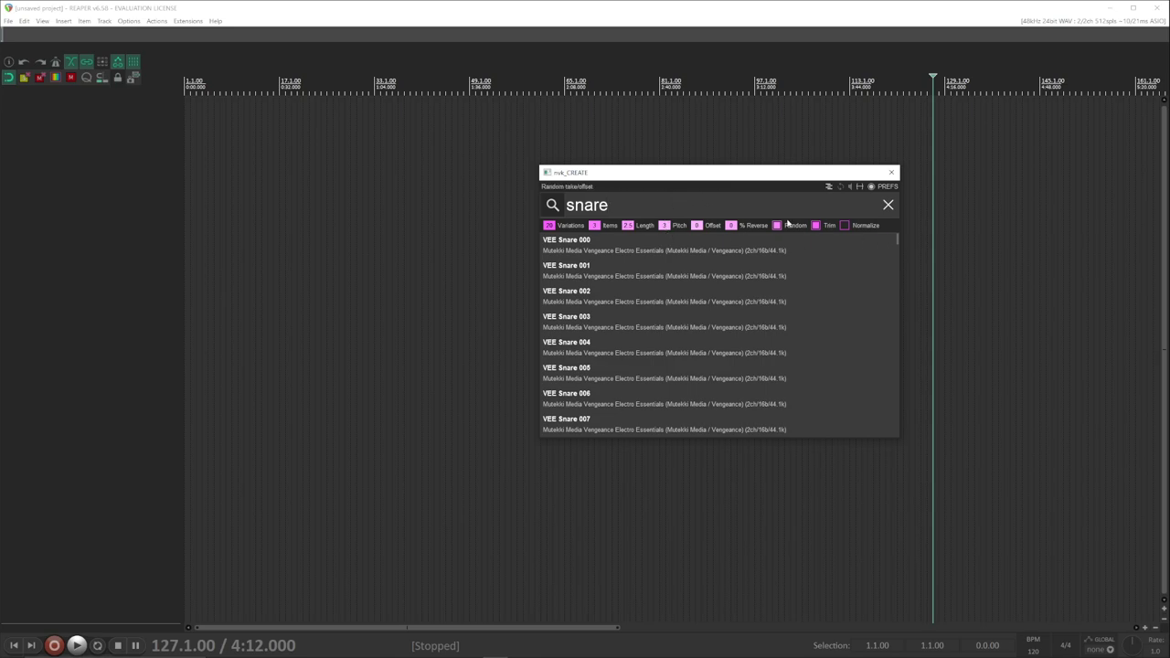
key(Return)
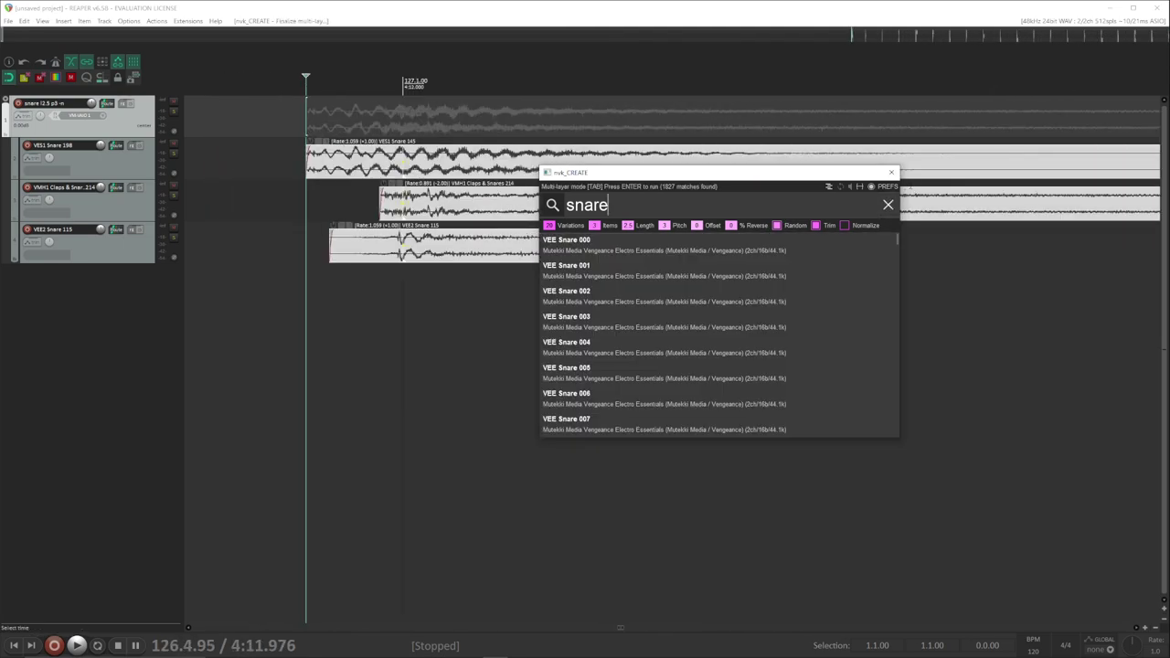
Step: Close the nvk_CREATE window and audition the snare variations from bar 127 to bar 141
click(891, 172)
scroll(814, 290, down, 6)
key(space)
click(1043, 279)
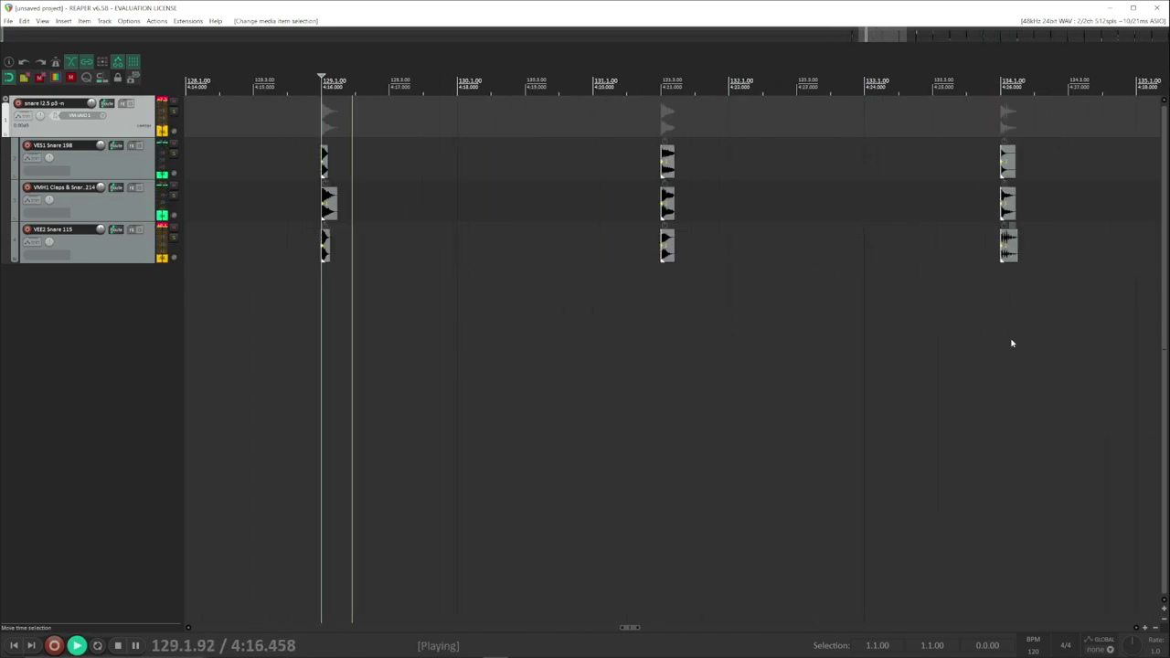
click(656, 280)
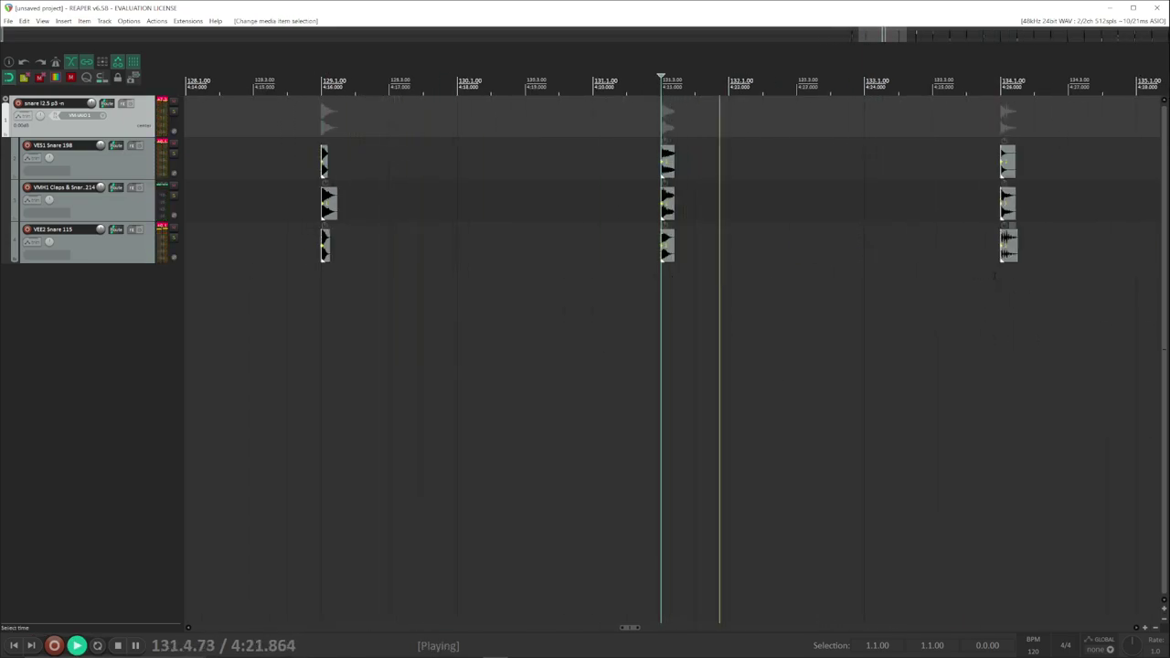
click(990, 320)
click(738, 290)
click(1065, 332)
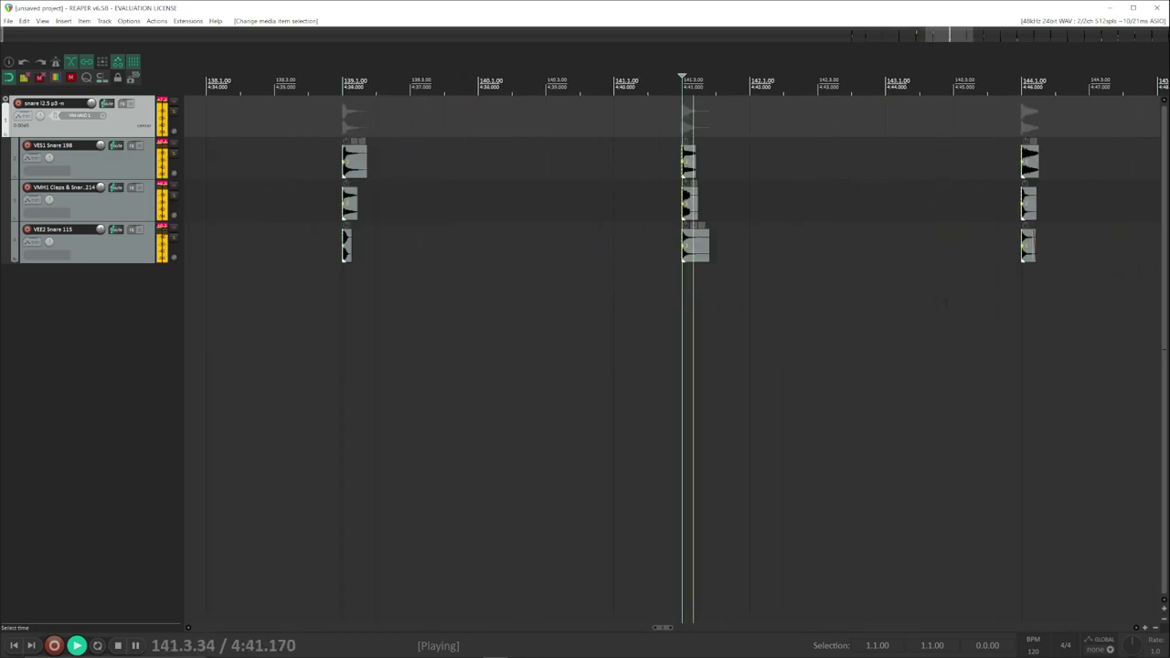
Step: Audition the following snare variations one after another up to bar 159
click(598, 277)
click(963, 270)
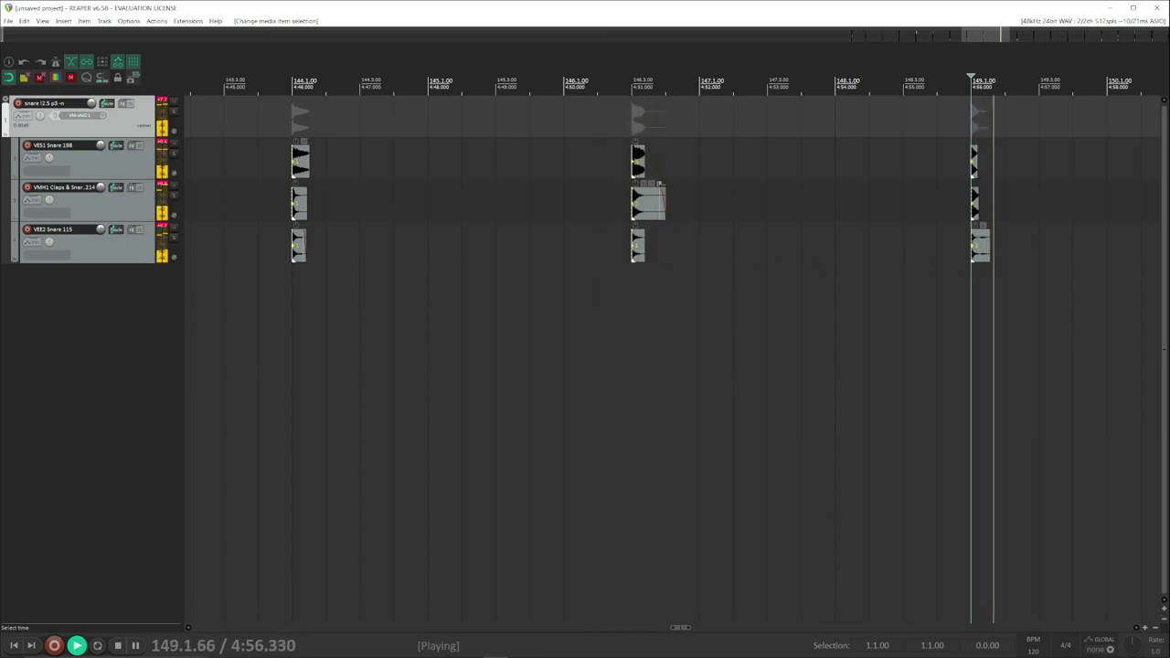
scroll(1005, 287, down, 4)
click(1041, 288)
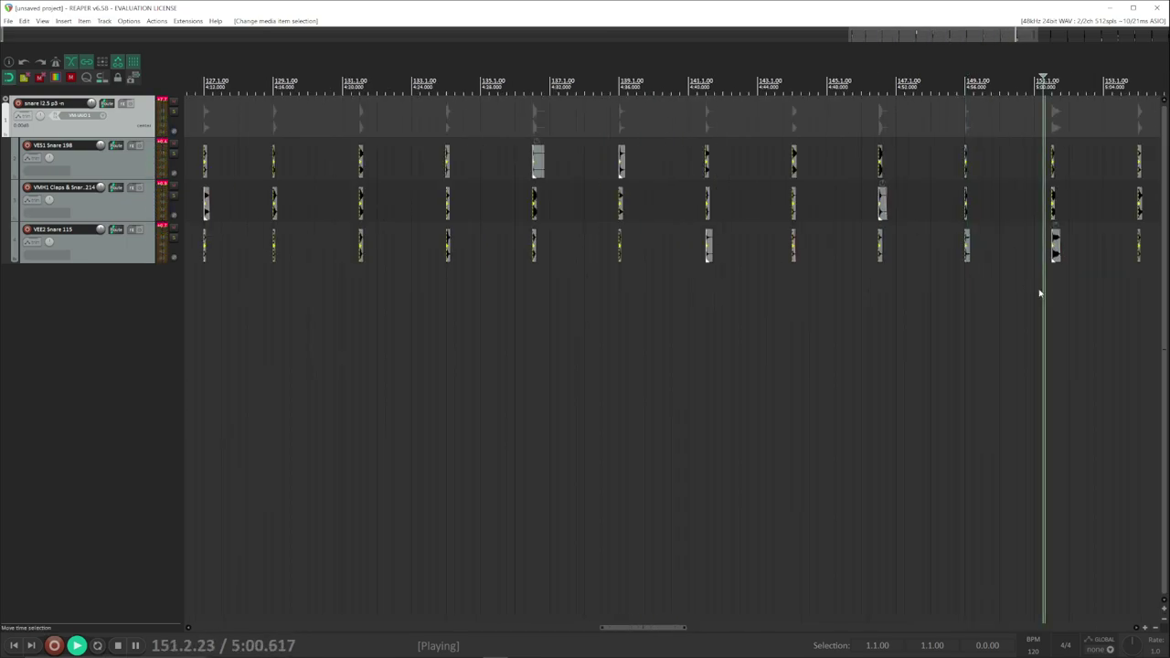
scroll(367, 315, up, 4)
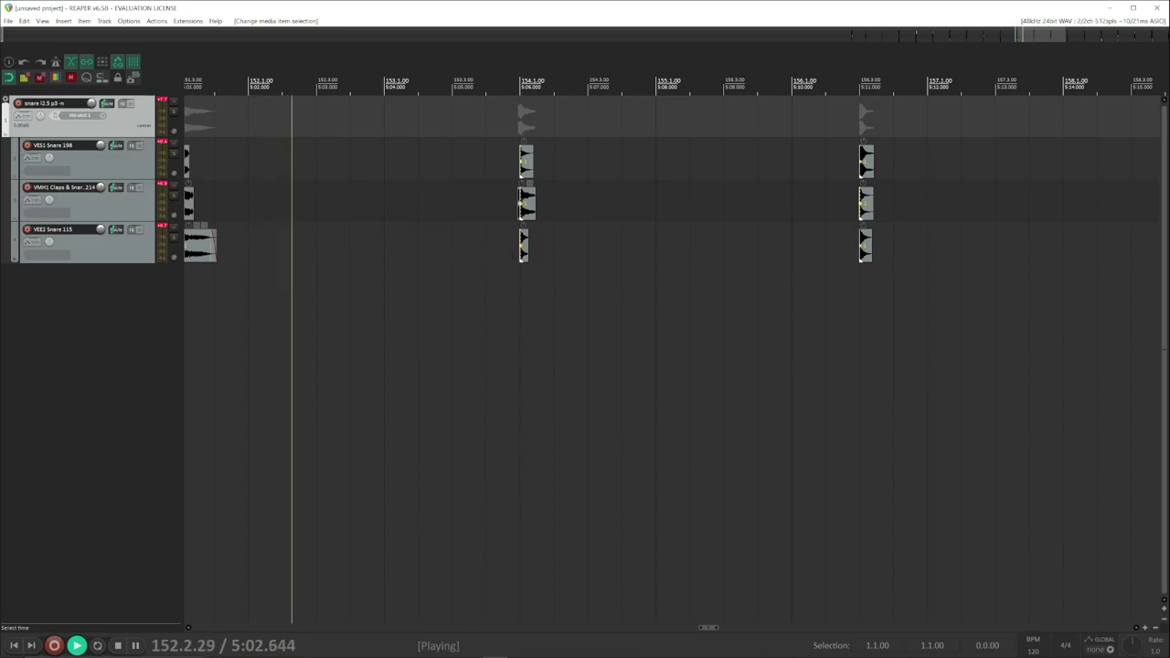
click(520, 252)
click(860, 251)
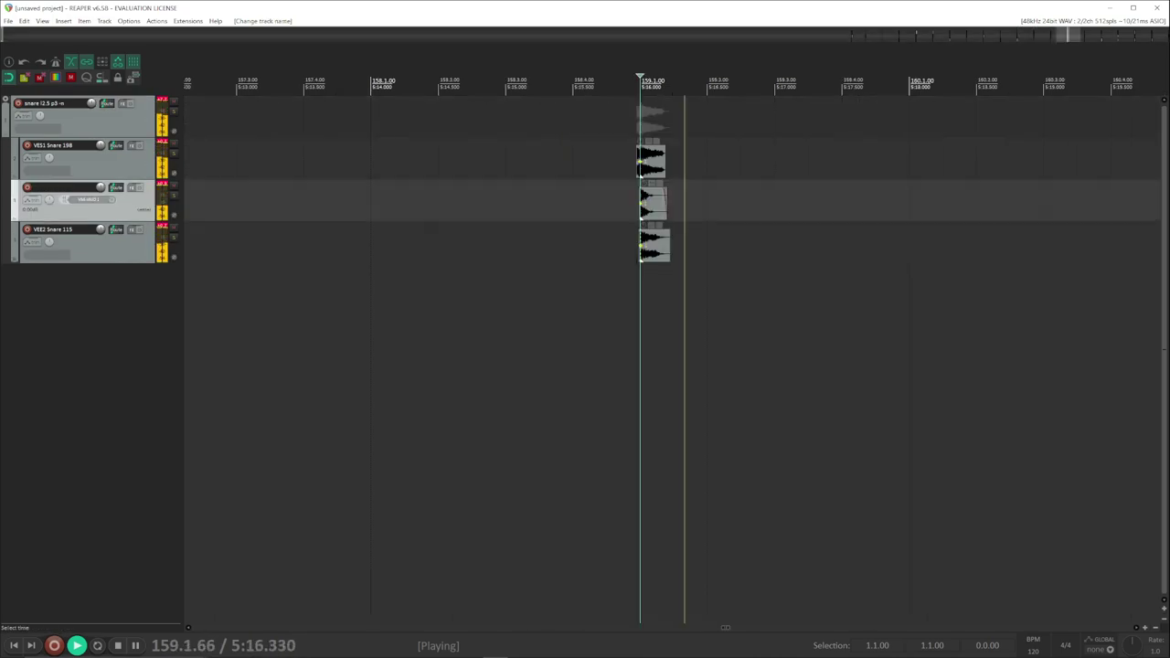
Step: Audition the middle snare layer at bar 159 on its own
key(space)
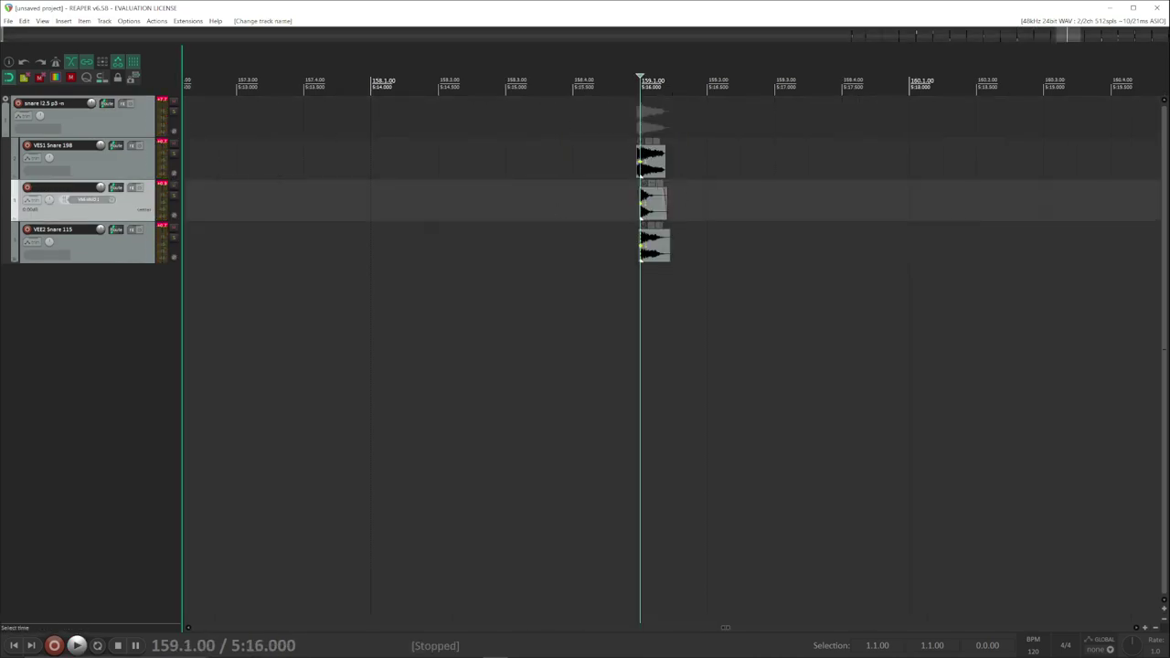
key(space)
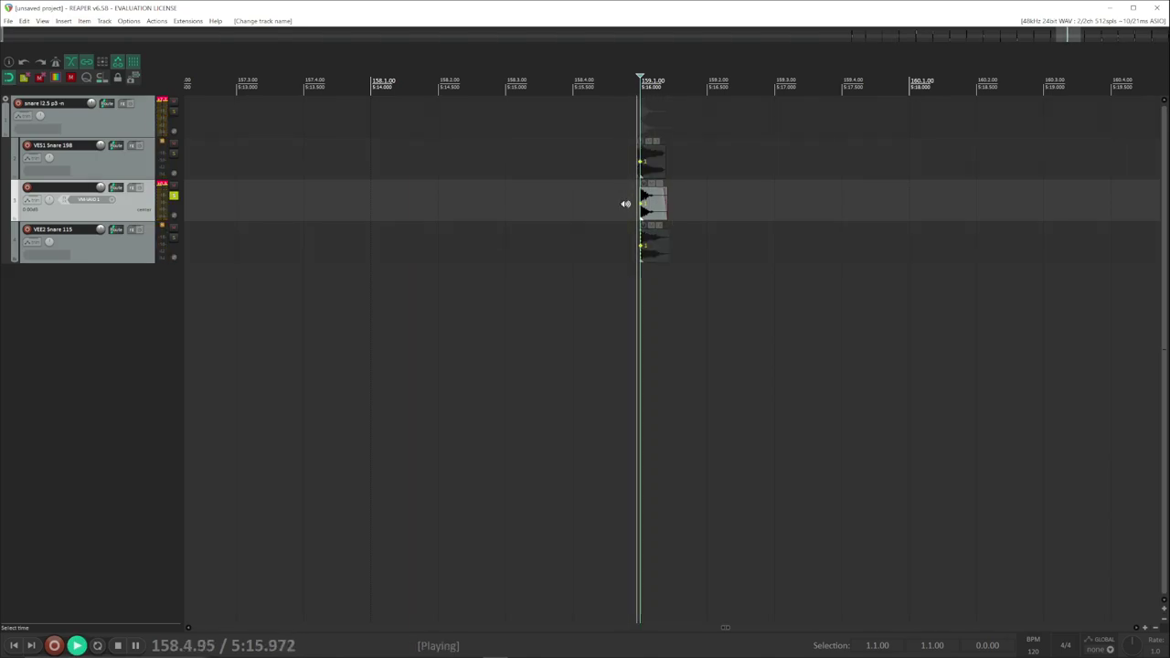
key(space)
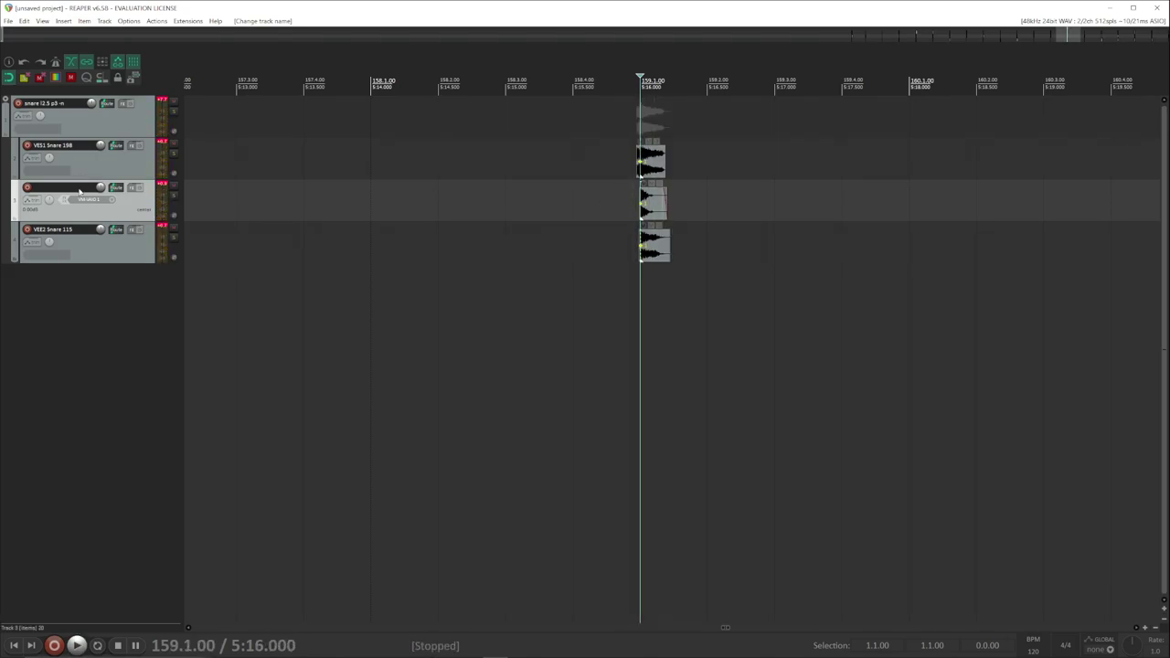
Step: Rename the middle layer's track to "snare" and replace its item at bar 159 with a sound matching the track name
double_click(80, 187)
drag(715, 197, 608, 205)
key(r)
key(space)
key(space)
Step: Audition the layered snare at bar 159 with the replaced middle layer
click(634, 203)
key(space)
key(space)
key(space)
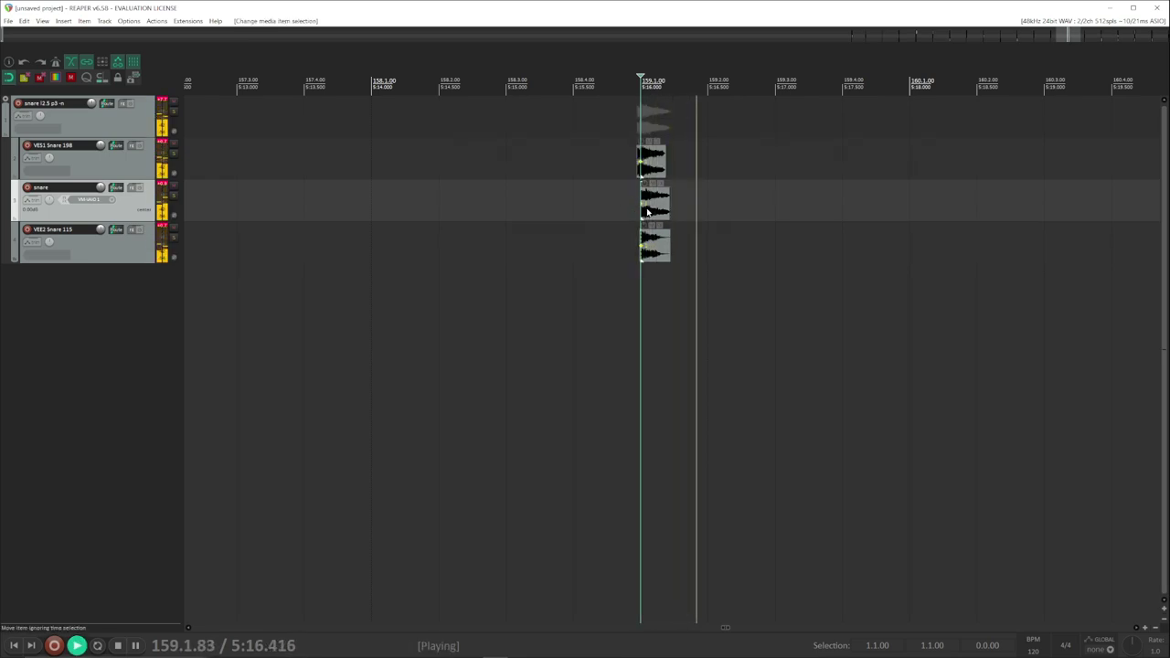
key(space)
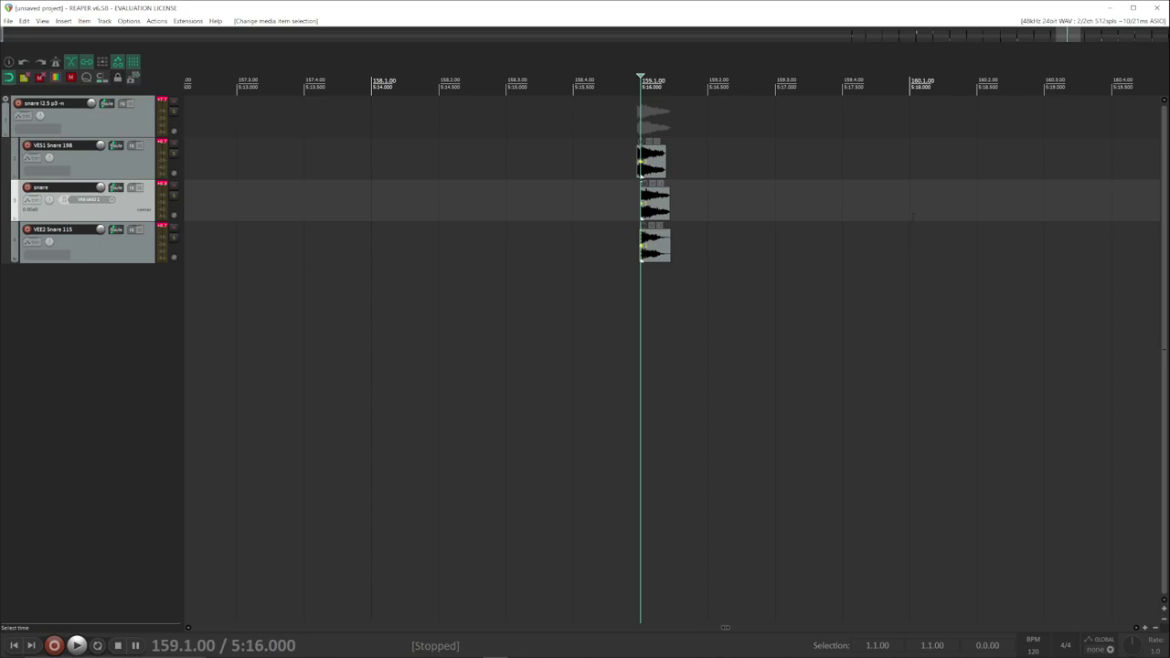
Step: Select the items on the snare track from bar 151 through the last variation
scroll(773, 217, down, 6)
scroll(756, 217, down, 2)
drag(1041, 193, 556, 205)
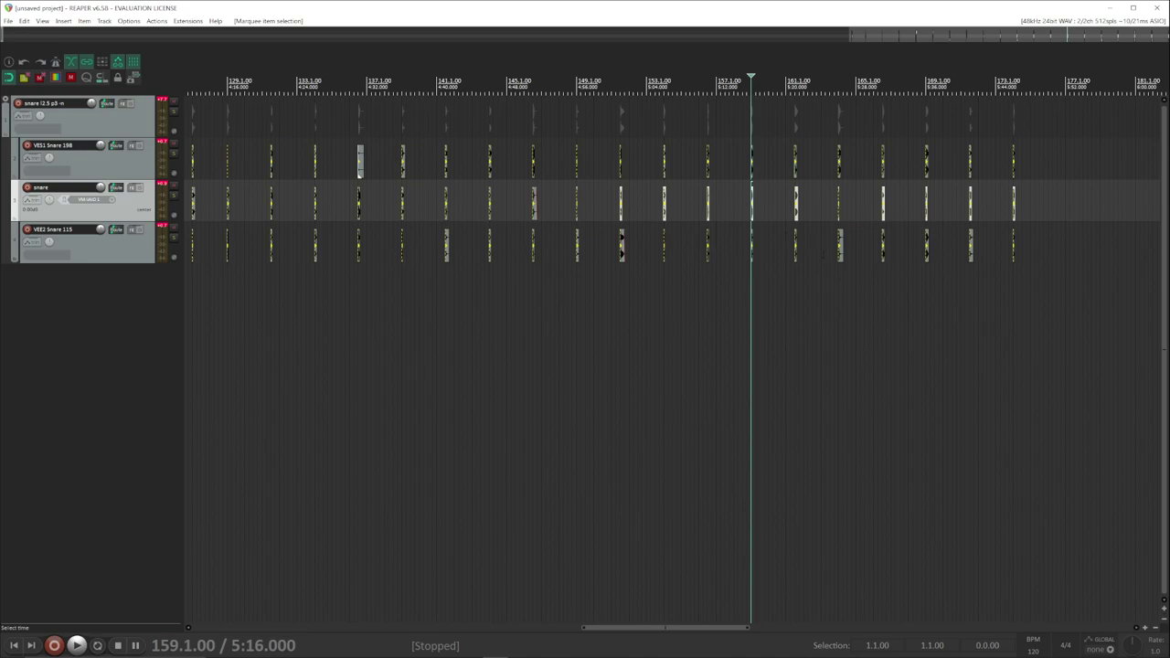
Step: Delete all snare variation items from the three layer tracks
scroll(674, 347, down, 6)
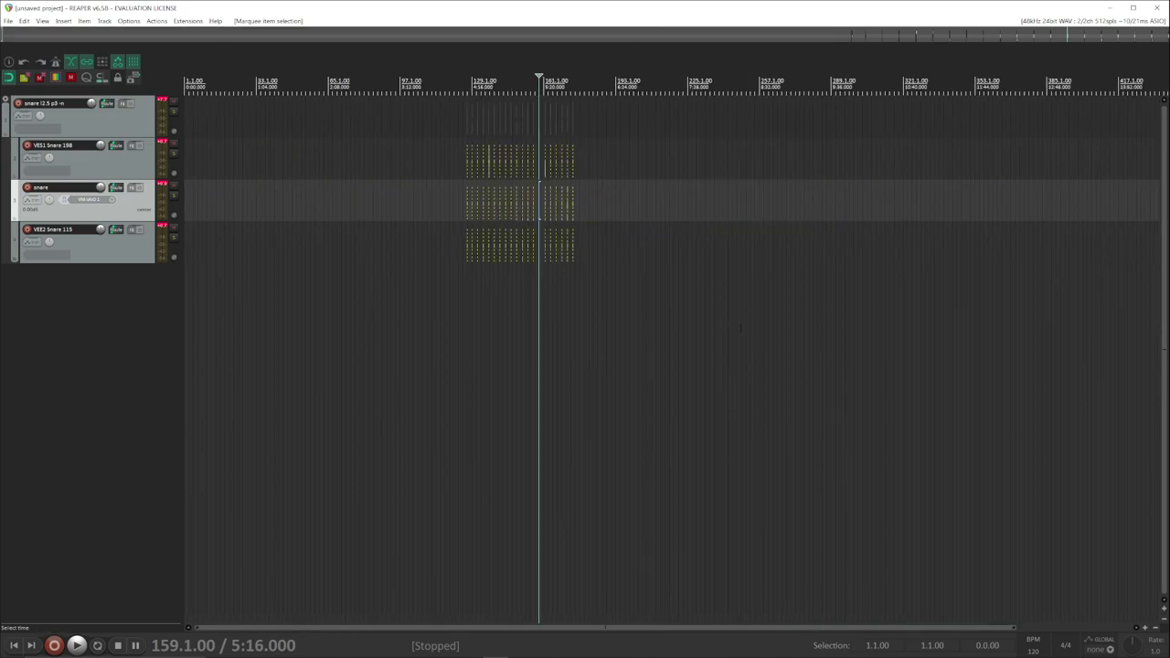
scroll(436, 346, up, 6)
scroll(676, 347, down, 4)
drag(786, 162, 532, 250)
key(Delete)
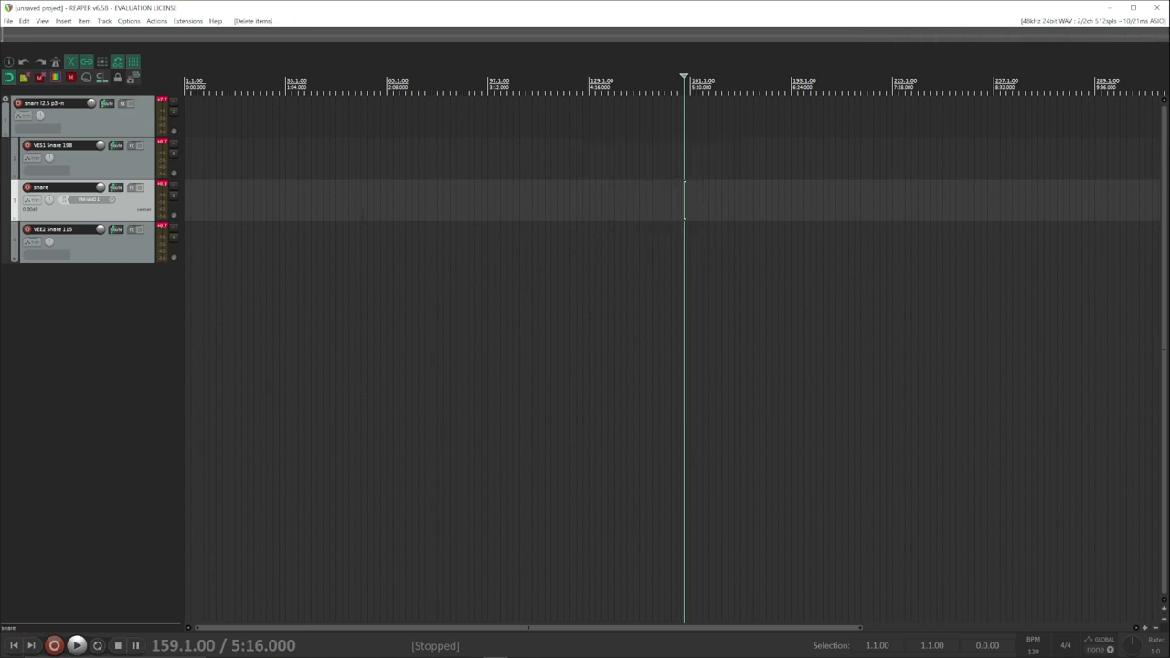
Step: Open nvk_CREATE and look over its general preferences for appearance and search, then close the window
key(ctrl+f)
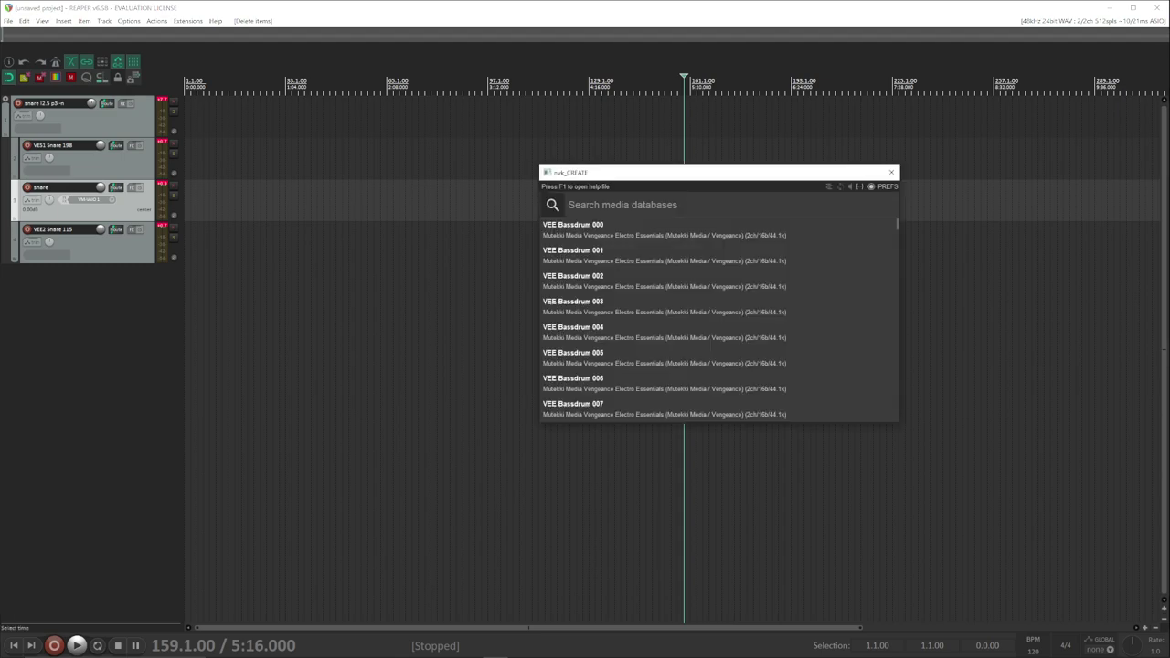
click(885, 187)
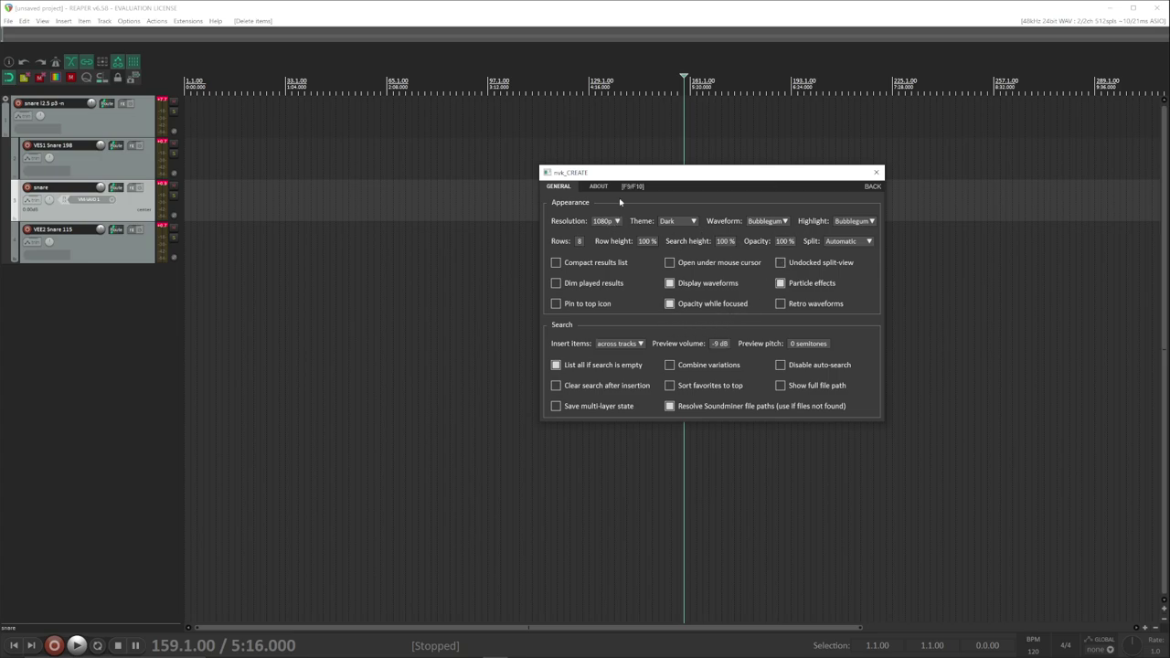
click(876, 174)
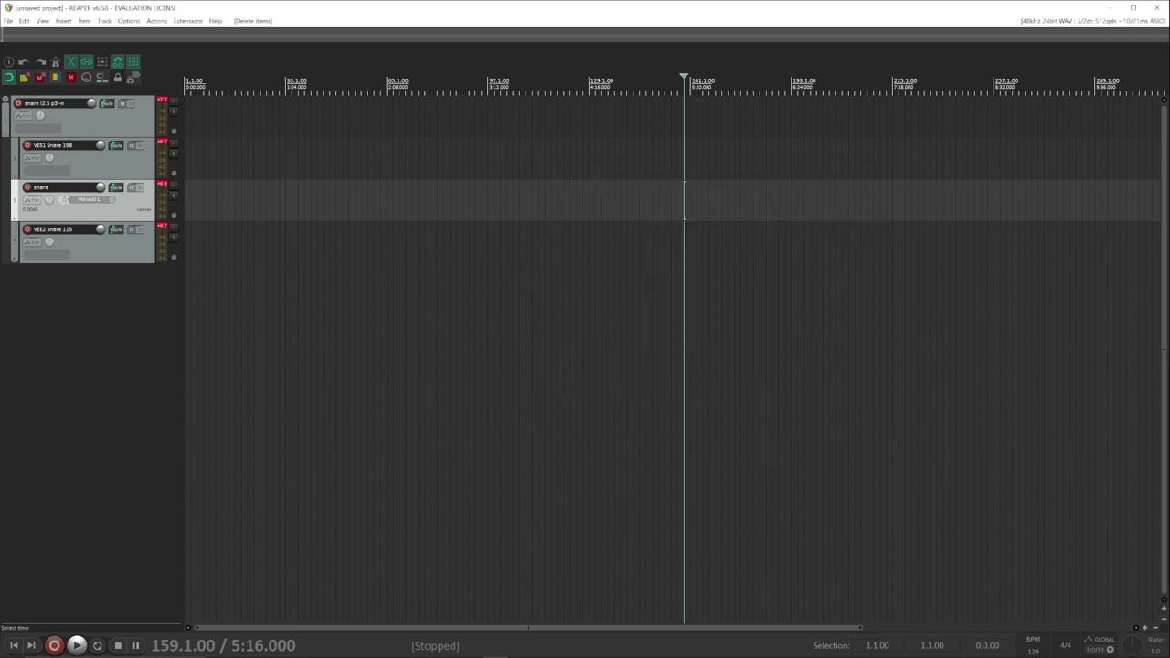